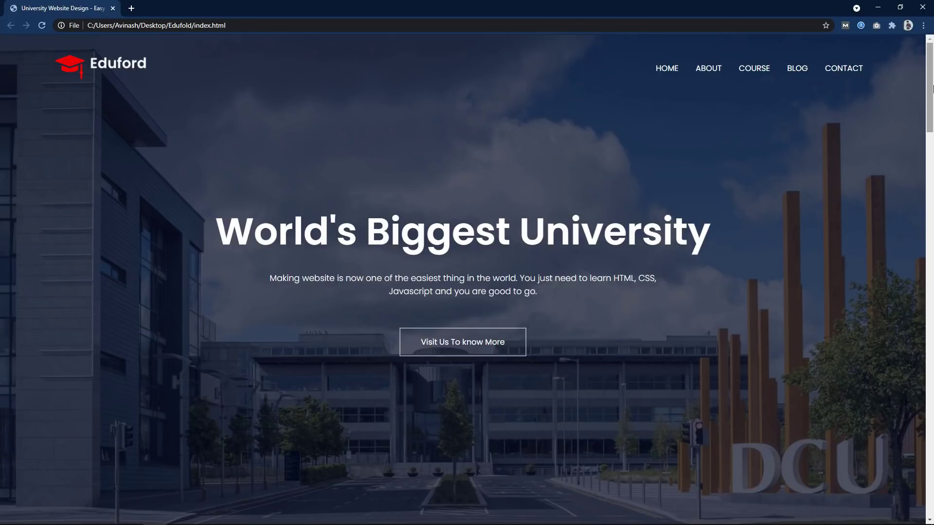
Browse the local Eduford site's About and Course pages, scrolling through each
{"action": "left_click_drag", "start_coordinate": [930, 90], "coordinate": [932, 70]}
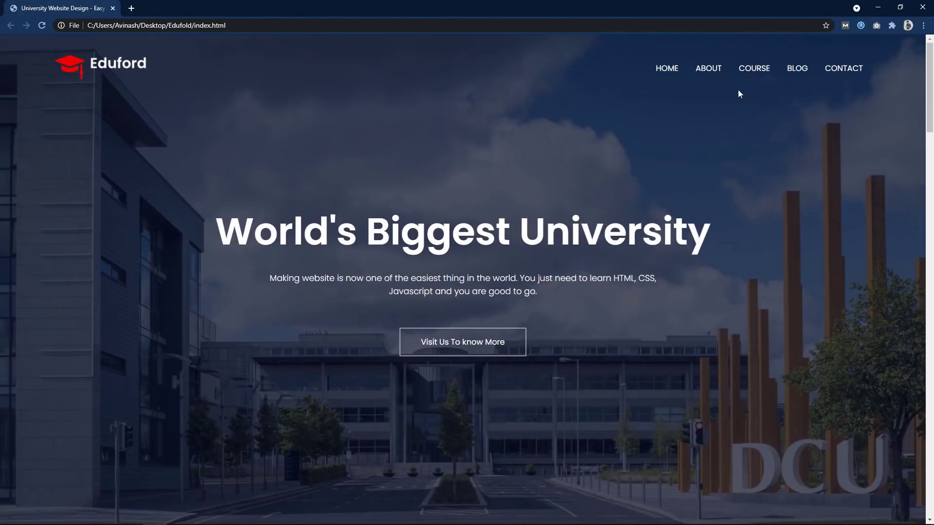
{"action": "left_click", "coordinate": [718, 74]}
{"action": "scroll", "coordinate": [89, 125], "scroll_direction": "down", "scroll_amount": 5}
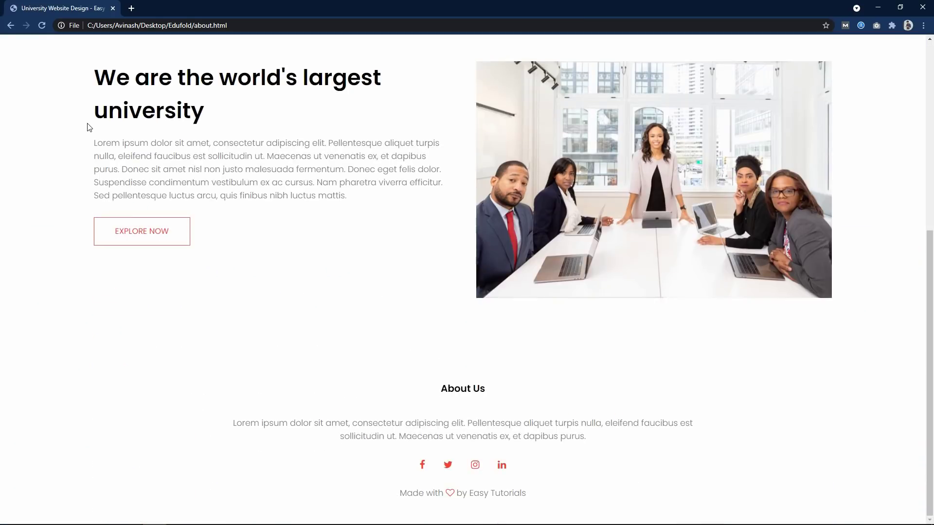
{"action": "scroll", "coordinate": [91, 126], "scroll_direction": "up", "scroll_amount": 5}
{"action": "left_click", "coordinate": [754, 73]}
{"action": "scroll", "coordinate": [742, 165], "scroll_direction": "down", "scroll_amount": 12}
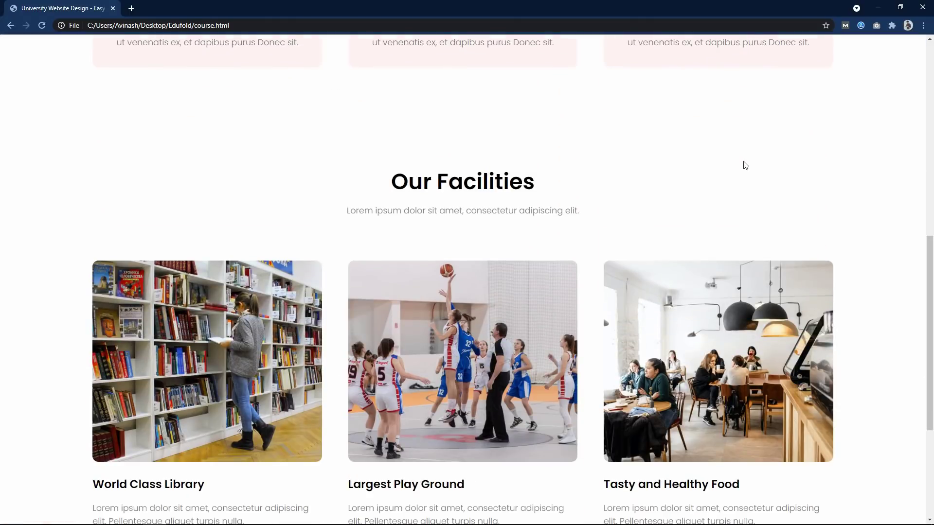
{"action": "scroll", "coordinate": [743, 163], "scroll_direction": "up", "scroll_amount": 12}
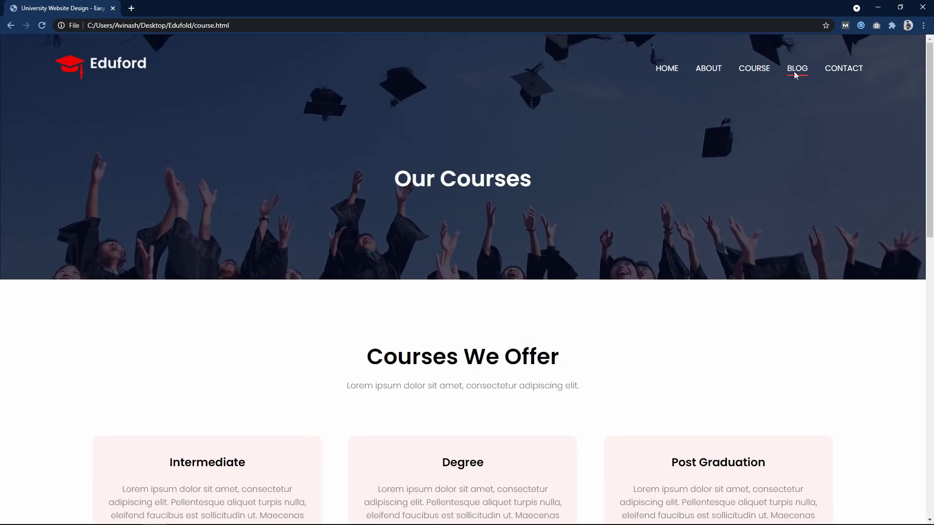
Browse the Blog and Contact pages, then return to the Eduford home page
{"action": "left_click", "coordinate": [796, 69]}
{"action": "scroll", "coordinate": [798, 146], "scroll_direction": "down", "scroll_amount": 10}
{"action": "scroll", "coordinate": [798, 148], "scroll_direction": "up", "scroll_amount": 10}
{"action": "left_click", "coordinate": [843, 70]}
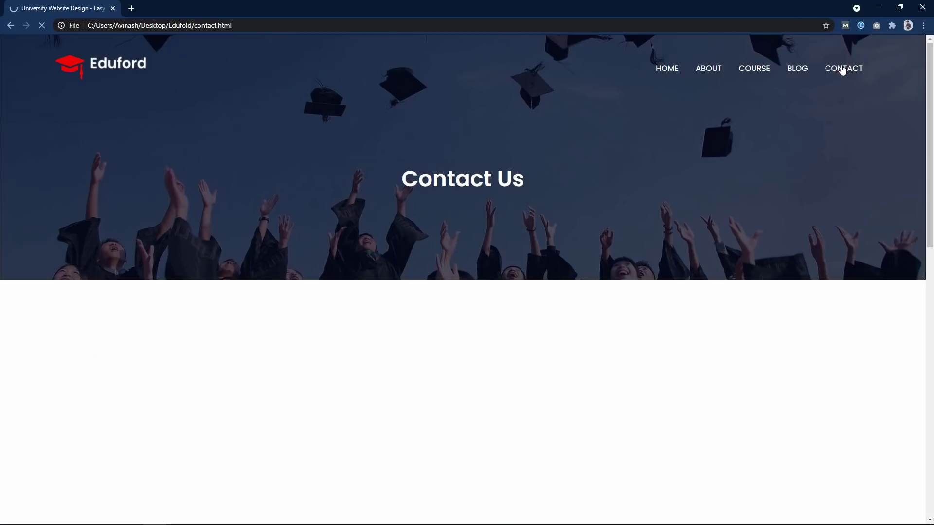
{"action": "scroll", "coordinate": [841, 132], "scroll_direction": "down", "scroll_amount": 13}
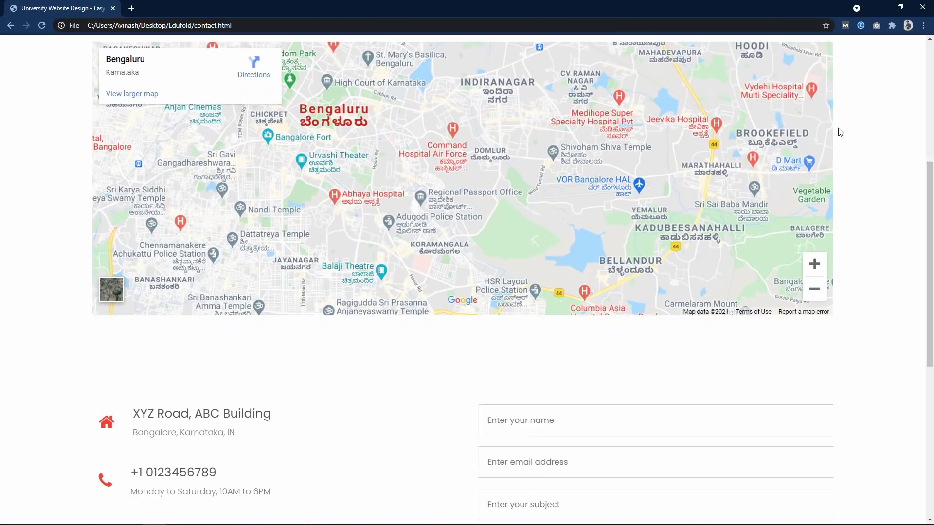
{"action": "scroll", "coordinate": [258, 173], "scroll_direction": "up", "scroll_amount": 3}
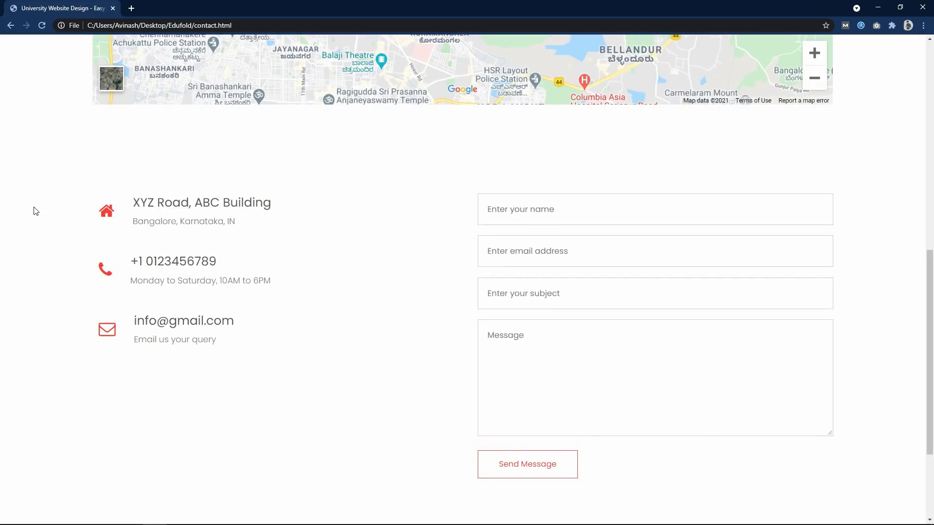
{"action": "scroll", "coordinate": [54, 214], "scroll_direction": "up", "scroll_amount": 10}
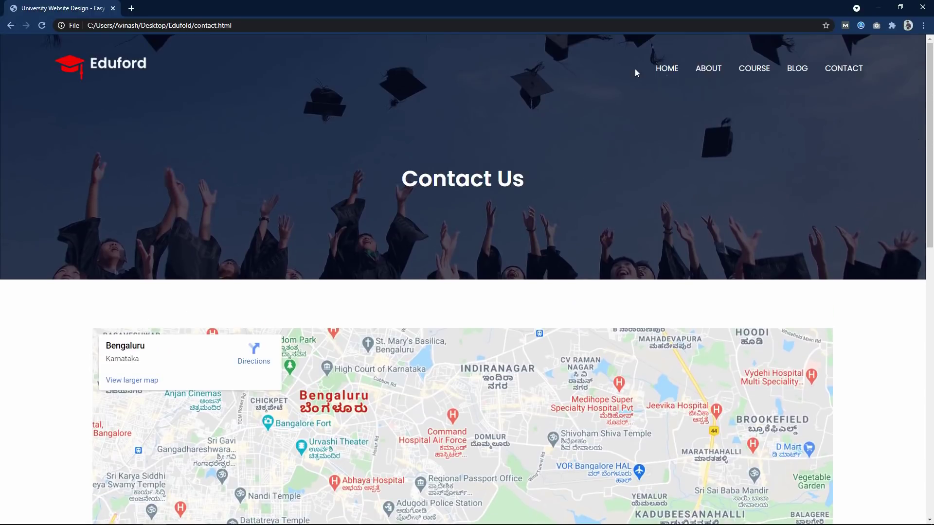
{"action": "left_click", "coordinate": [667, 68]}
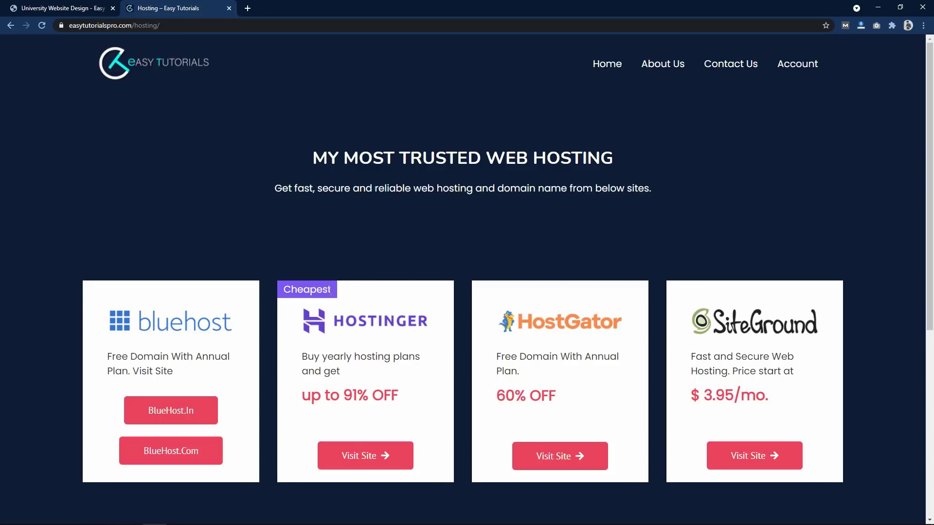
Check Hostinger's Cheapest label and the help line's contact email, then visit Hostinger's site from its card
{"action": "left_click_drag", "start_coordinate": [286, 290], "coordinate": [331, 291]}
{"action": "left_click", "coordinate": [301, 291]}
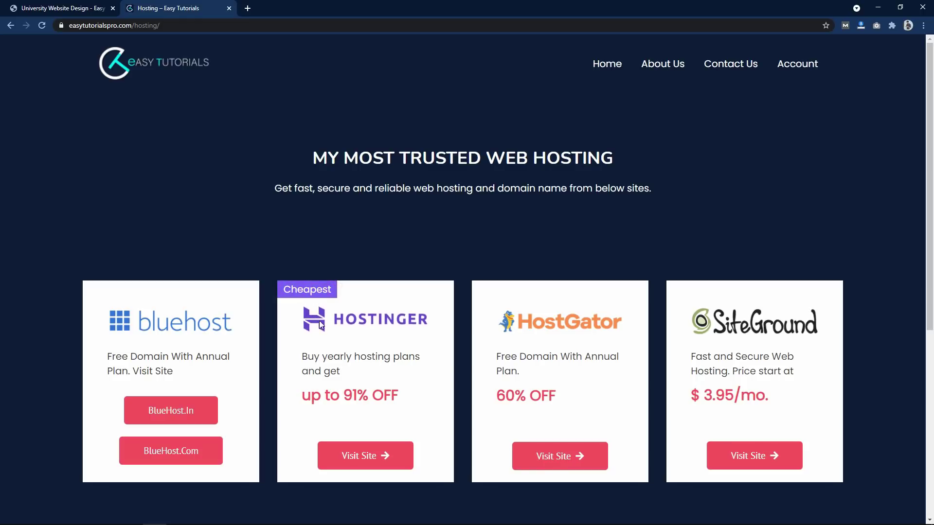
{"action": "scroll", "coordinate": [407, 327], "scroll_direction": "down", "scroll_amount": 2}
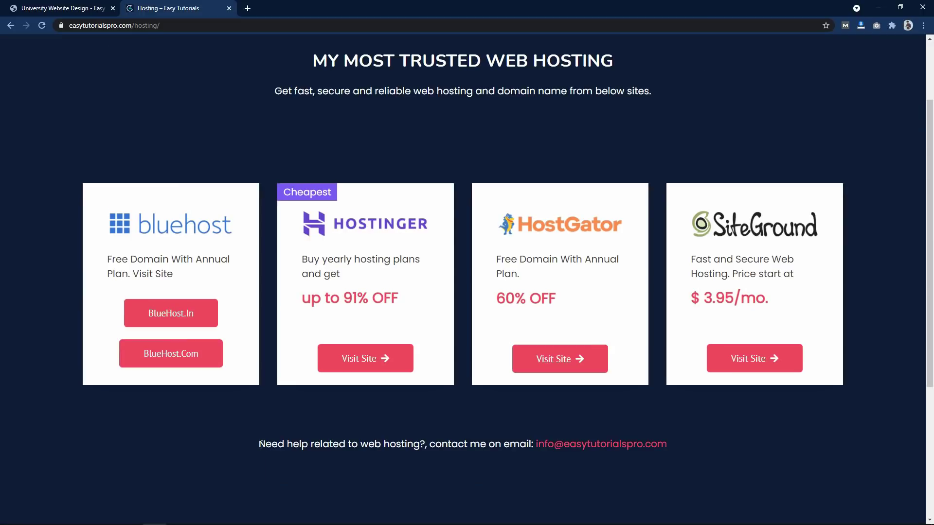
{"action": "left_click_drag", "start_coordinate": [261, 444], "coordinate": [534, 444]}
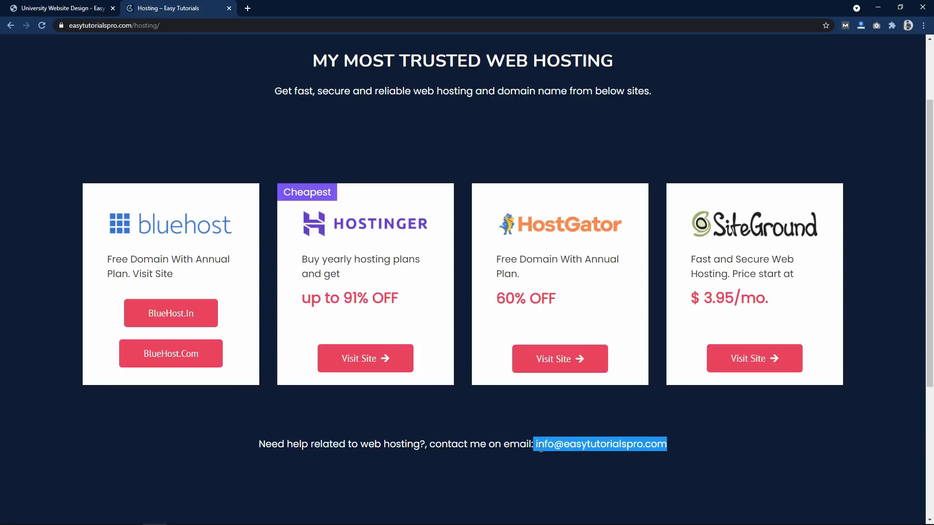
{"action": "left_click_drag", "start_coordinate": [698, 448], "coordinate": [531, 447]}
{"action": "left_click", "coordinate": [708, 446]}
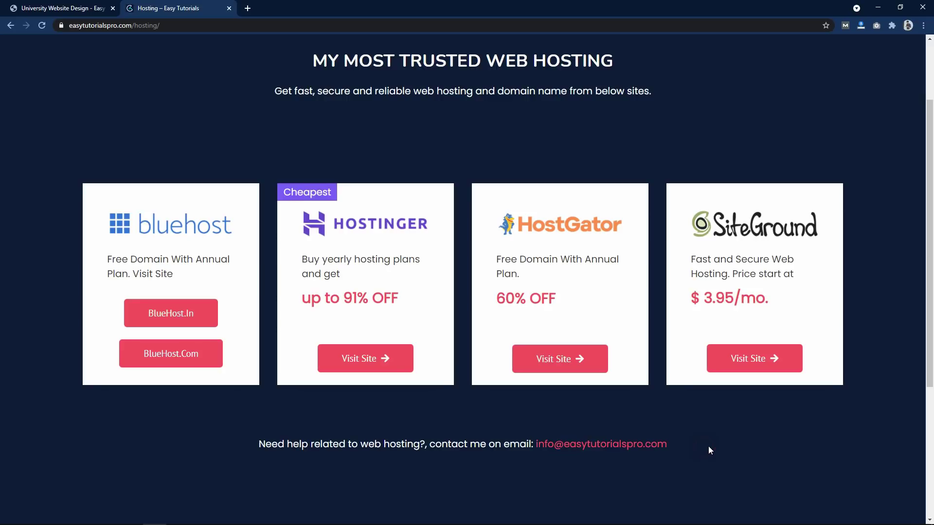
{"action": "left_click_drag", "start_coordinate": [532, 446], "coordinate": [682, 445]}
{"action": "left_click", "coordinate": [682, 446]}
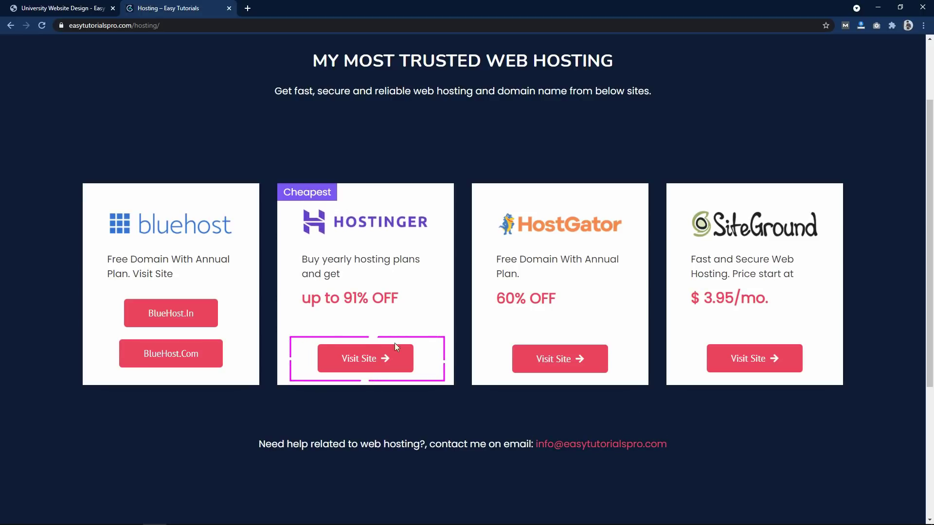
{"action": "left_click", "coordinate": [370, 364]}
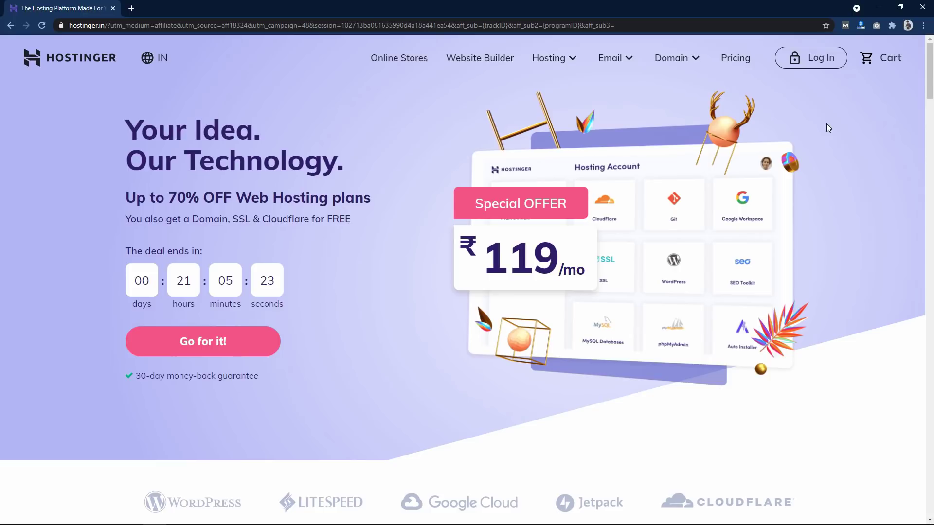
Scroll to the hosting plans and compare the Single and Premium Web Hosting cards
{"action": "scroll", "coordinate": [2, 161], "scroll_direction": "down", "scroll_amount": 7}
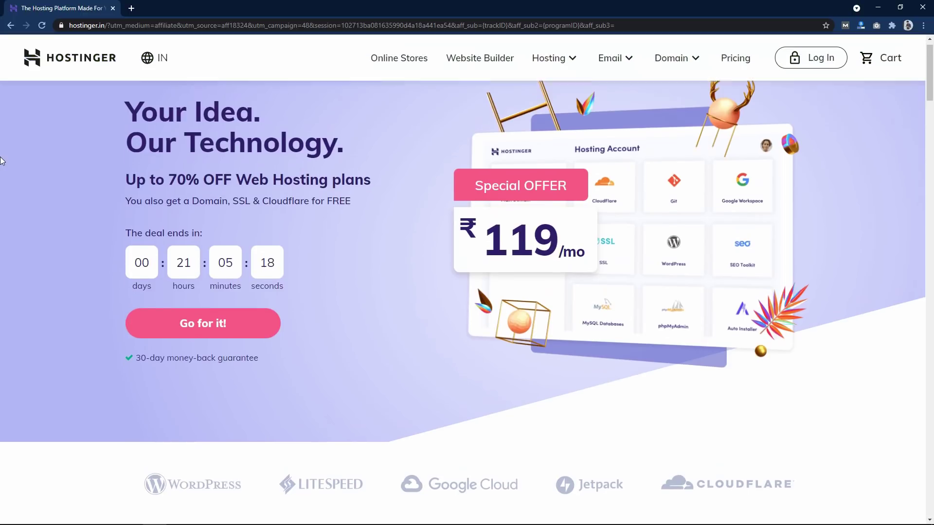
{"action": "scroll", "coordinate": [2, 160], "scroll_direction": "down", "scroll_amount": 2}
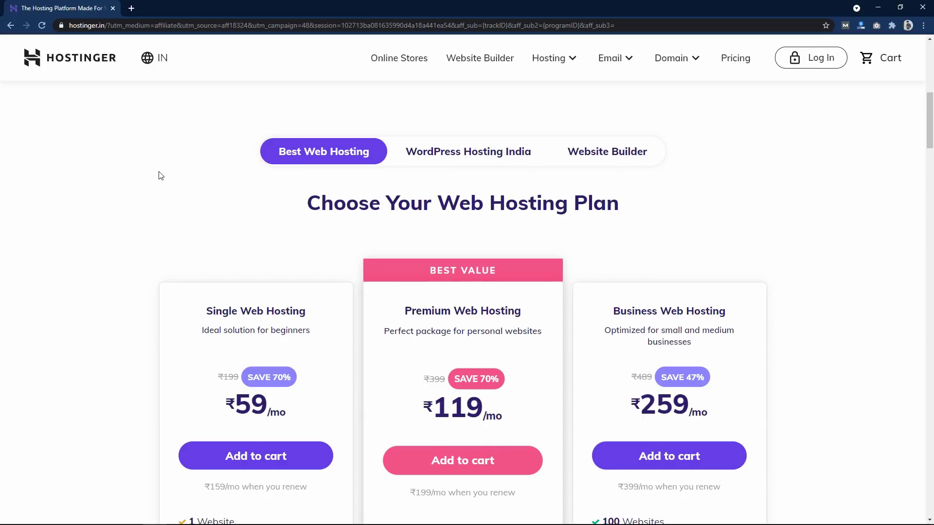
{"action": "scroll", "coordinate": [382, 165], "scroll_direction": "down", "scroll_amount": 1}
{"action": "scroll", "coordinate": [382, 166], "scroll_direction": "down", "scroll_amount": 1}
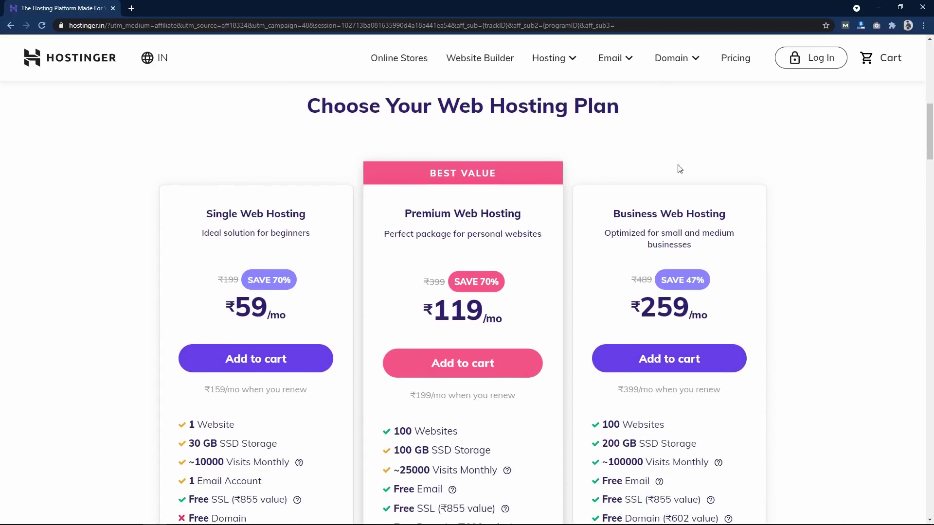
{"action": "scroll", "coordinate": [15, 242], "scroll_direction": "down", "scroll_amount": 1}
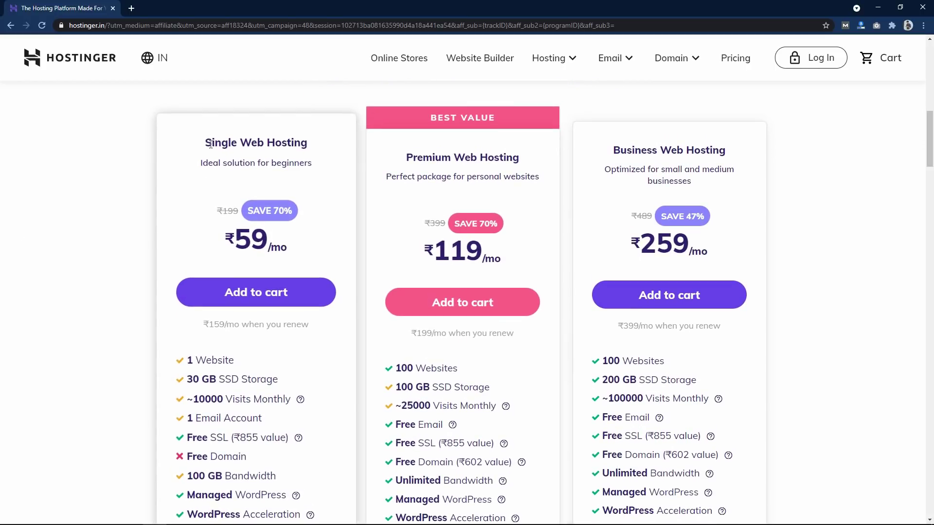
{"action": "left_click_drag", "start_coordinate": [206, 145], "coordinate": [311, 146]}
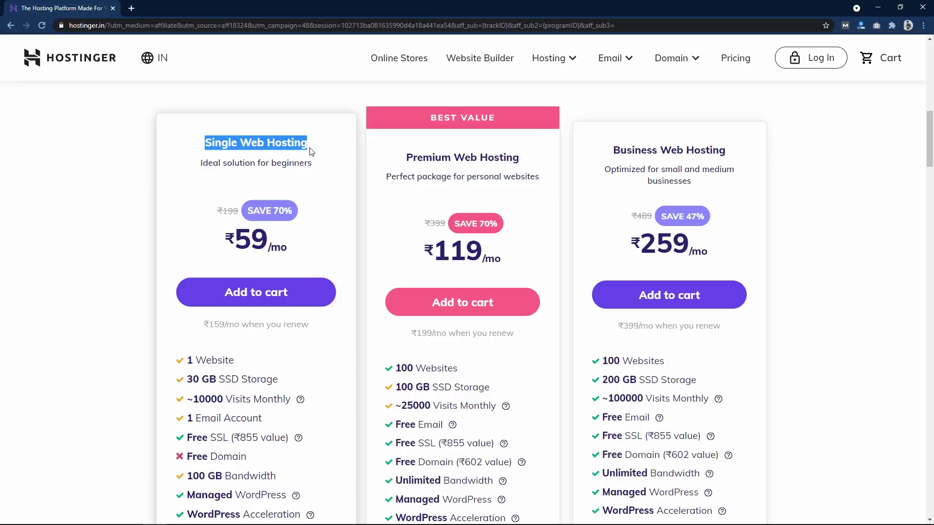
{"action": "left_click", "coordinate": [394, 168]}
{"action": "left_click_drag", "start_coordinate": [406, 150], "coordinate": [510, 150]}
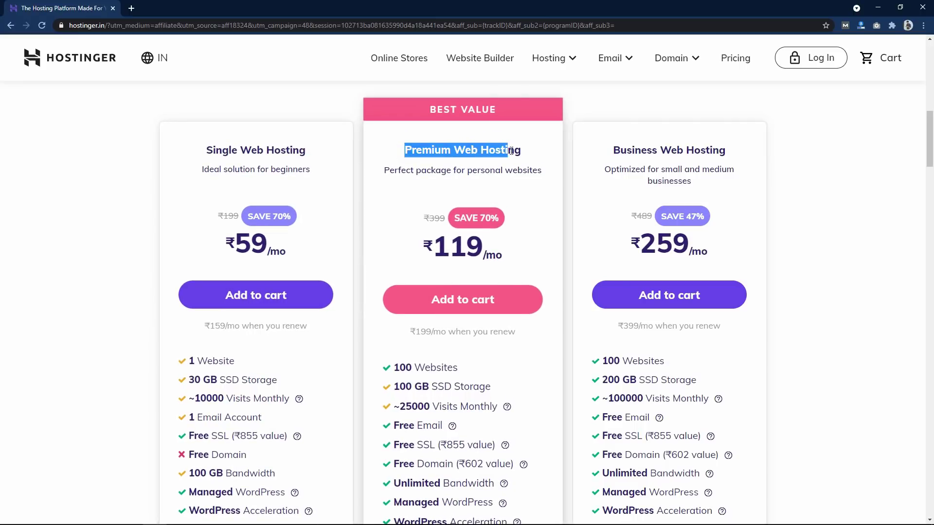
{"action": "left_click", "coordinate": [511, 151]}
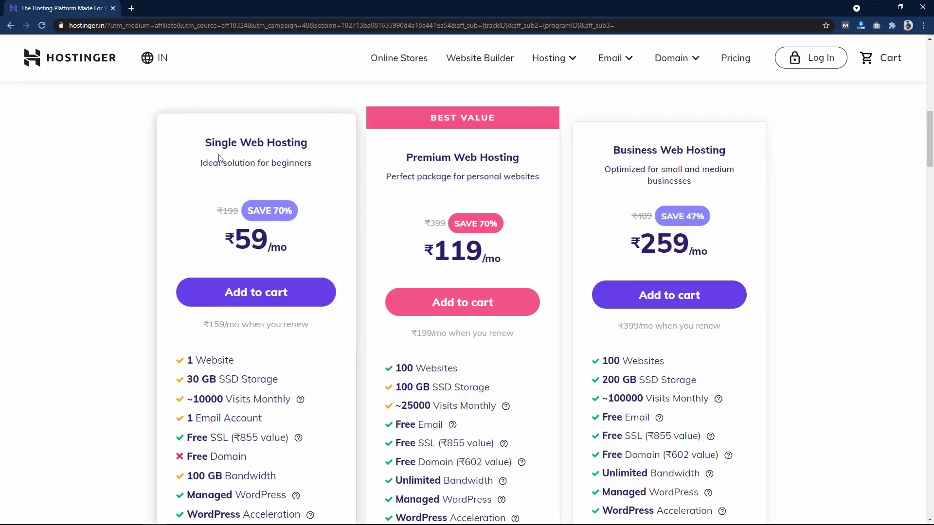
Compare 1 website vs 100 websites, Free SSL on both, and Single's missing Free Domain
{"action": "left_click_drag", "start_coordinate": [189, 363], "coordinate": [236, 361]}
{"action": "left_click", "coordinate": [236, 361]}
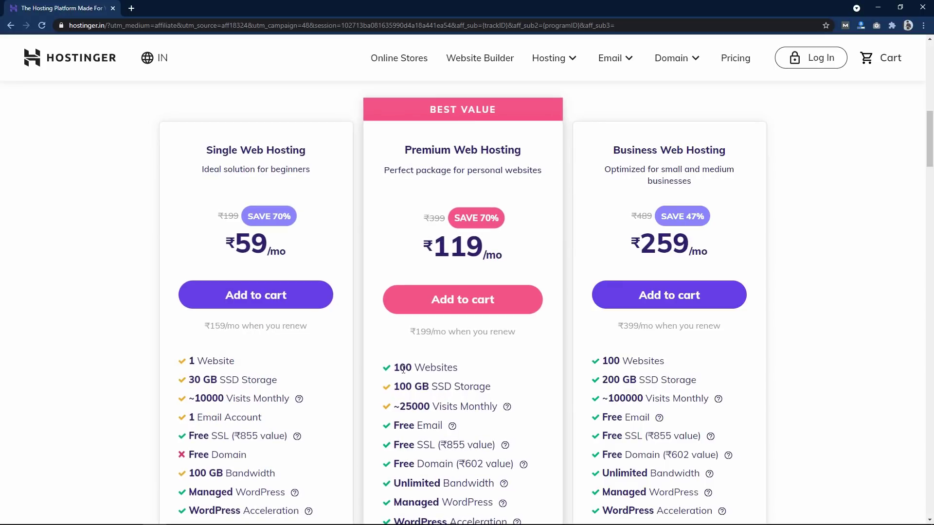
{"action": "left_click_drag", "start_coordinate": [393, 368], "coordinate": [459, 368]}
{"action": "left_click", "coordinate": [456, 371]}
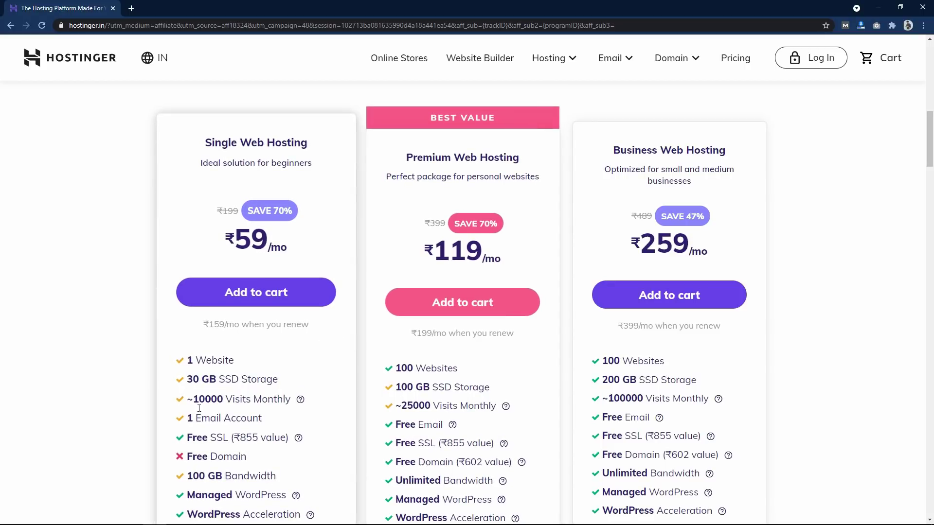
{"action": "left_click_drag", "start_coordinate": [188, 438], "coordinate": [287, 441]}
{"action": "left_click", "coordinate": [287, 441]}
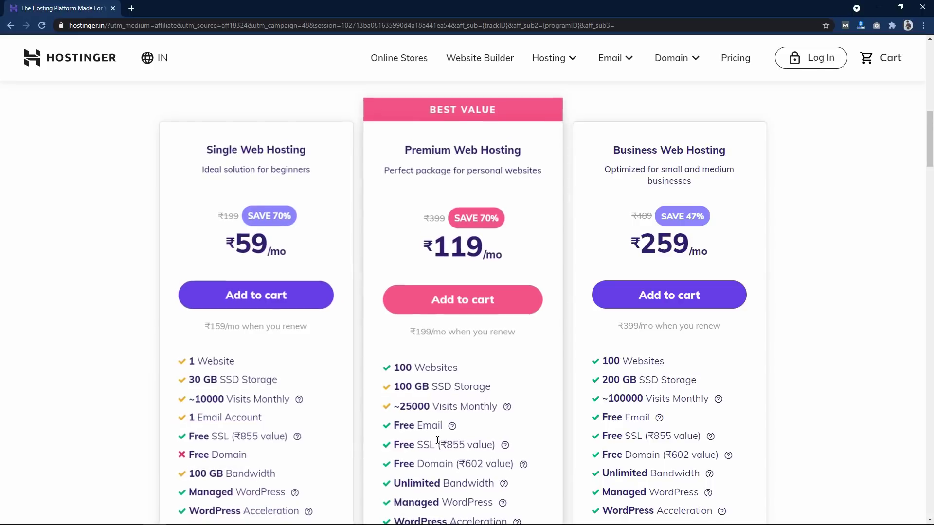
{"action": "left_click_drag", "start_coordinate": [396, 447], "coordinate": [501, 444]}
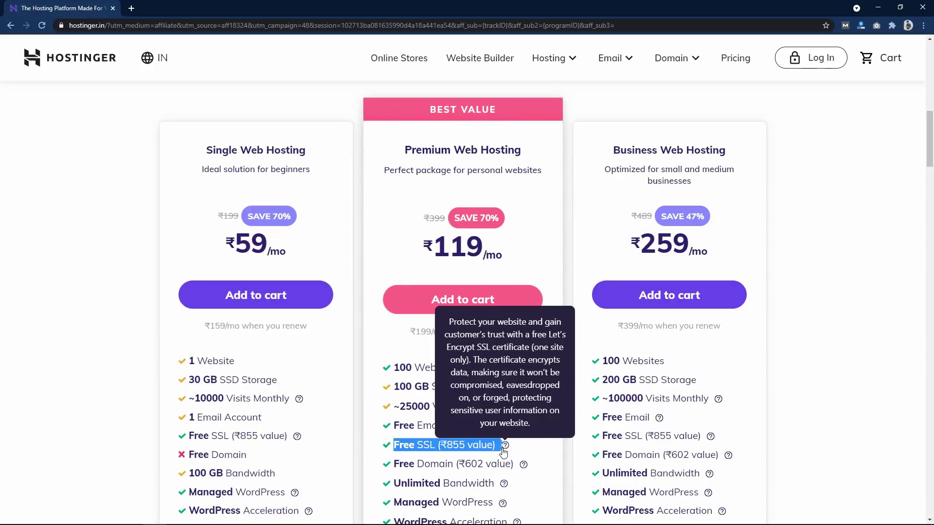
{"action": "left_click", "coordinate": [479, 443]}
{"action": "left_click_drag", "start_coordinate": [189, 456], "coordinate": [252, 463]}
{"action": "left_click", "coordinate": [207, 457]}
Recheck the Premium plan's Free Domain feature and its 100-website allowance
{"action": "left_click_drag", "start_coordinate": [399, 150], "coordinate": [522, 151]}
{"action": "left_click", "coordinate": [521, 151]}
{"action": "mouse_move", "coordinate": [395, 466]}
{"action": "left_mouse_down"}
{"action": "mouse_move", "coordinate": [515, 466]}
{"action": "mouse_move", "coordinate": [411, 467]}
{"action": "left_mouse_up"}
{"action": "left_click", "coordinate": [511, 467]}
{"action": "left_click", "coordinate": [411, 467]}
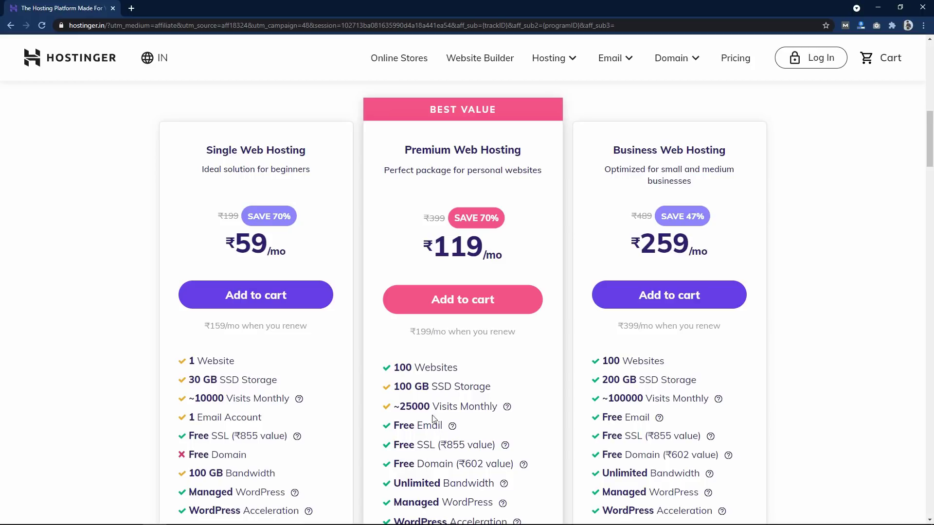
{"action": "left_click_drag", "start_coordinate": [396, 366], "coordinate": [413, 367]}
{"action": "left_click", "coordinate": [414, 366]}
Add the Single Web Hosting plan to the cart
{"action": "left_click_drag", "start_coordinate": [206, 143], "coordinate": [272, 146]}
{"action": "left_click", "coordinate": [270, 150]}
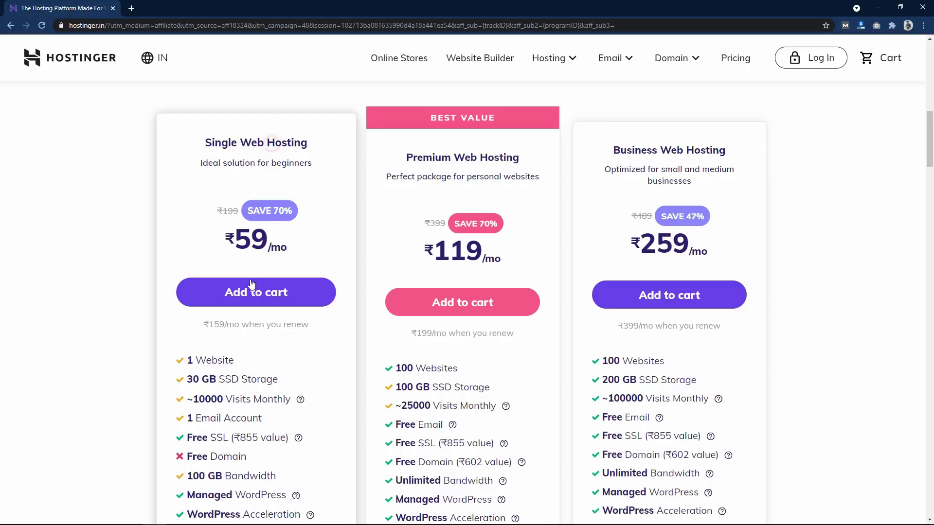
{"action": "left_click", "coordinate": [265, 301]}
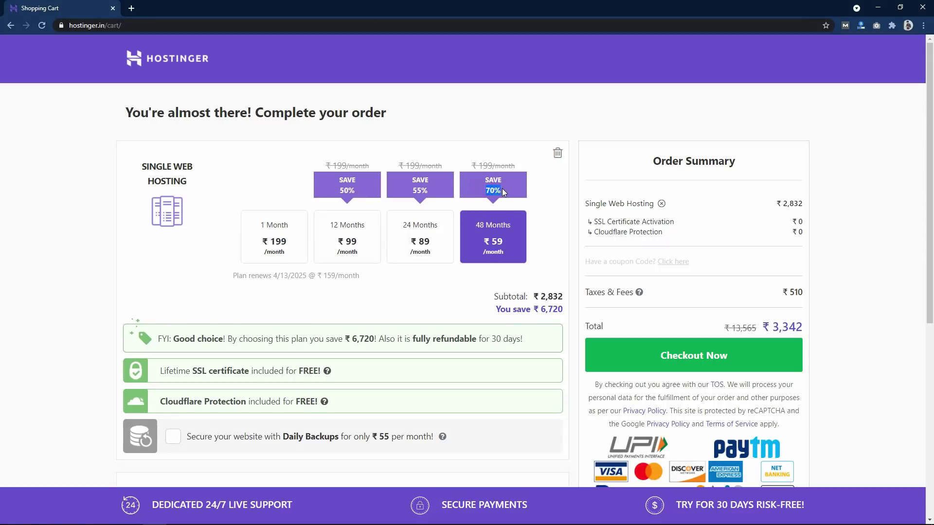
Note the 55% saving, then switch Single Web Hosting to the 12-month term at ₹99/month
{"action": "left_click_drag", "start_coordinate": [413, 191], "coordinate": [428, 189]}
{"action": "left_click", "coordinate": [341, 191]}
{"action": "left_click", "coordinate": [357, 235]}
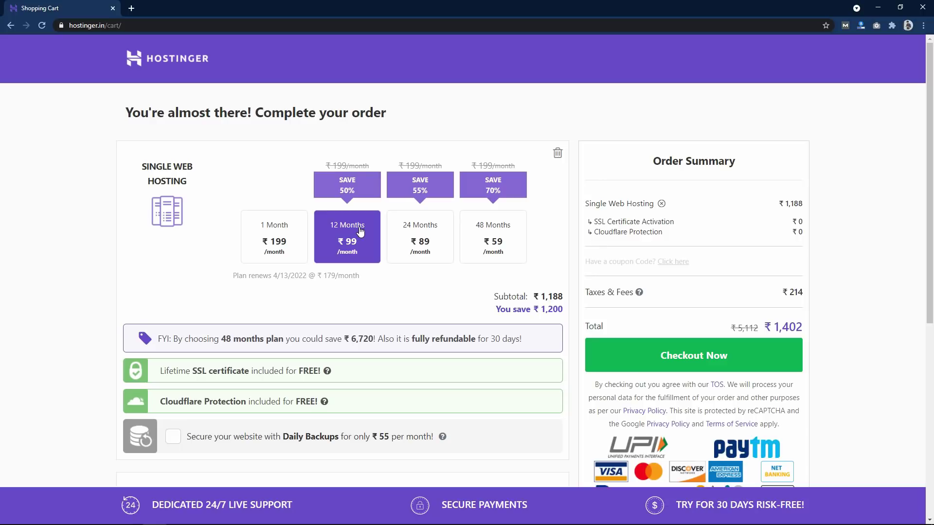
Scroll down to the Get More Domains section and highlight its heading
{"action": "scroll", "coordinate": [360, 232], "scroll_direction": "down", "scroll_amount": 3}
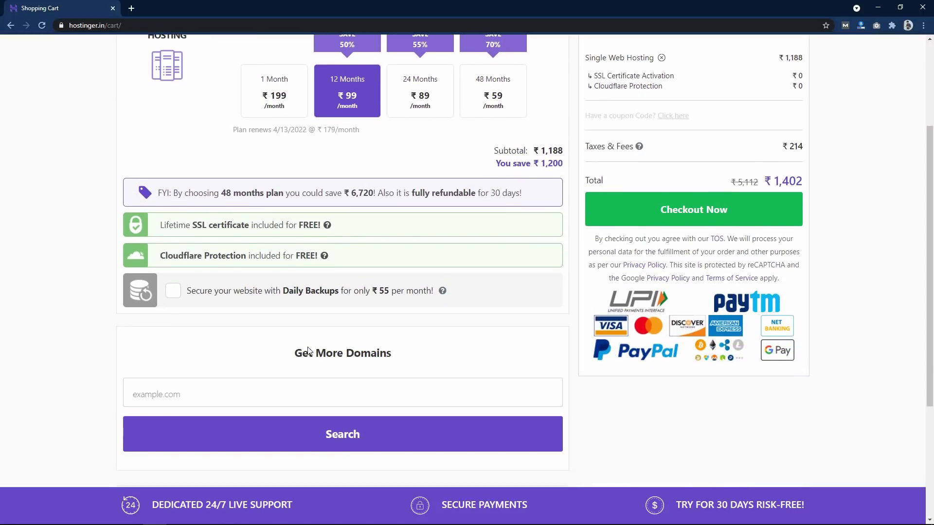
{"action": "left_click_drag", "start_coordinate": [285, 356], "coordinate": [411, 358]}
{"action": "left_click", "coordinate": [411, 358]}
{"action": "left_click_drag", "start_coordinate": [292, 358], "coordinate": [463, 352]}
{"action": "left_click", "coordinate": [463, 353]}
{"action": "left_click_drag", "start_coordinate": [299, 354], "coordinate": [389, 357]}
{"action": "left_click", "coordinate": [428, 363]}
{"action": "left_click_drag", "start_coordinate": [293, 354], "coordinate": [461, 354]}
{"action": "left_click", "coordinate": [461, 358]}
Search for skillseekho.com and note it is reported as already taken
{"action": "type", "text": "skillseekho.com"}
{"action": "left_click", "coordinate": [318, 437]}
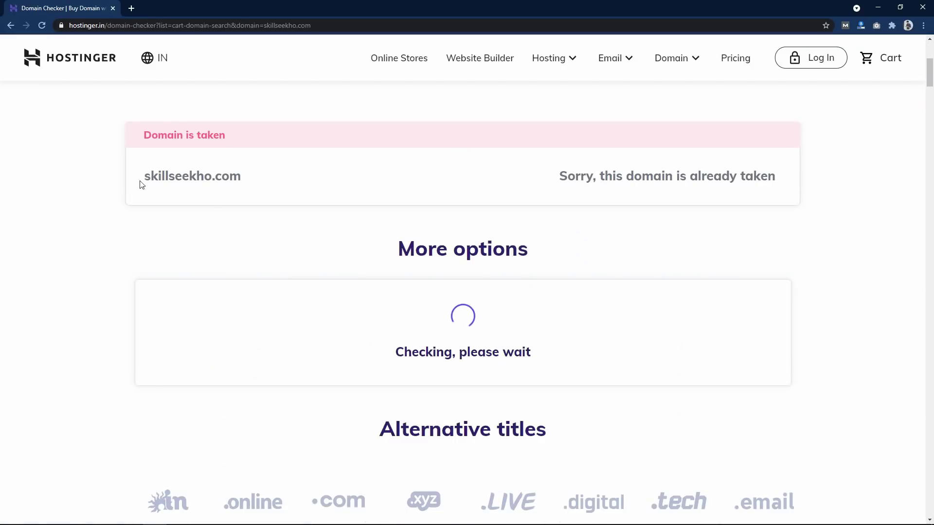
{"action": "left_click_drag", "start_coordinate": [142, 176], "coordinate": [259, 184]}
Change the searched domain to skillseekho.org and check its availability
{"action": "left_click", "coordinate": [258, 181]}
{"action": "scroll", "coordinate": [277, 204], "scroll_direction": "up", "scroll_amount": 4}
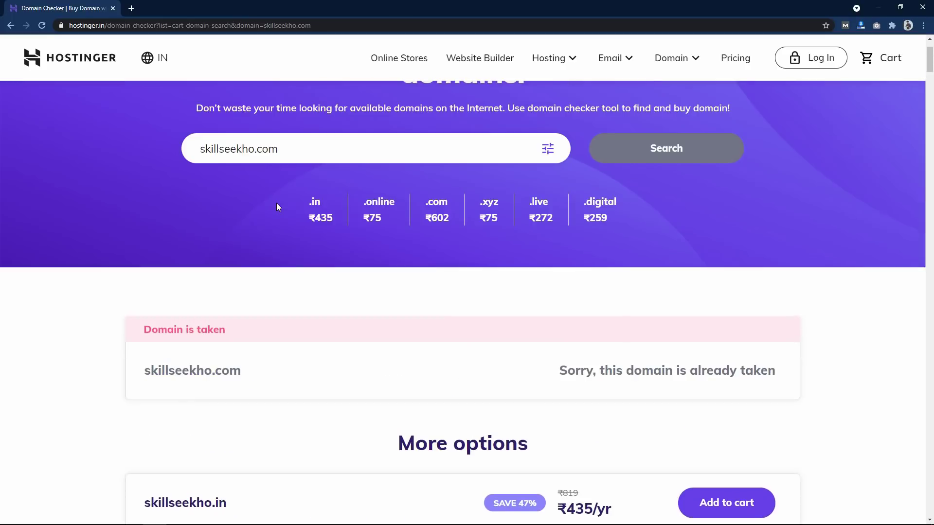
{"action": "left_click", "coordinate": [255, 151]}
{"action": "left_click_drag", "start_coordinate": [256, 151], "coordinate": [335, 153]}
{"action": "type", "text": "org"}
{"action": "left_click_drag", "start_coordinate": [322, 157], "coordinate": [197, 150]}
{"action": "left_click", "coordinate": [202, 149]}
{"action": "triple_click", "coordinate": [316, 151]}
{"action": "left_click", "coordinate": [324, 151]}
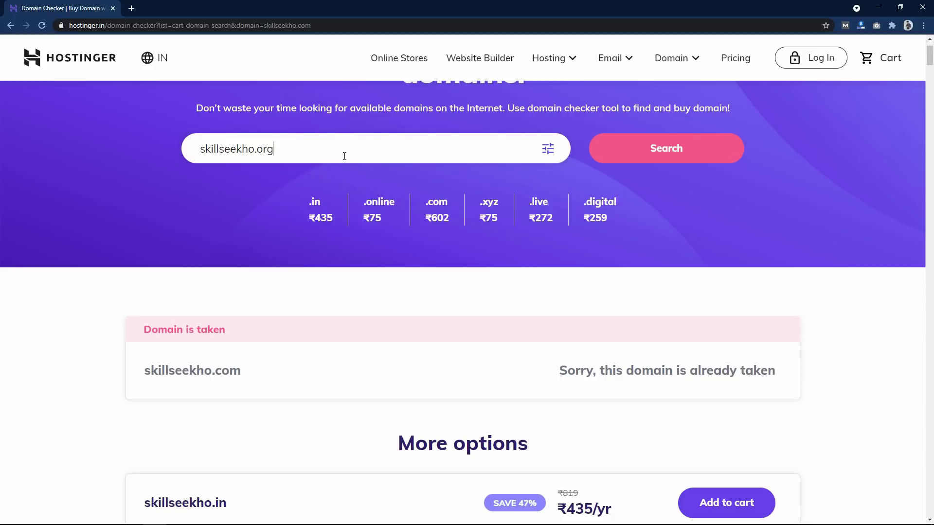
{"action": "left_click", "coordinate": [593, 158]}
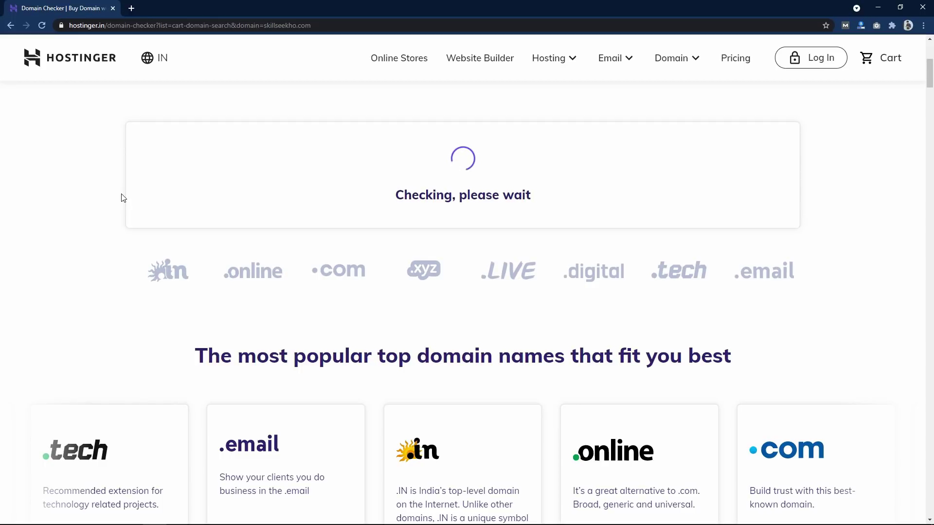
Confirm skillseekho.org is available at ₹655/yr and add it to the cart
{"action": "left_click_drag", "start_coordinate": [141, 135], "coordinate": [273, 137]}
{"action": "left_click", "coordinate": [273, 137]}
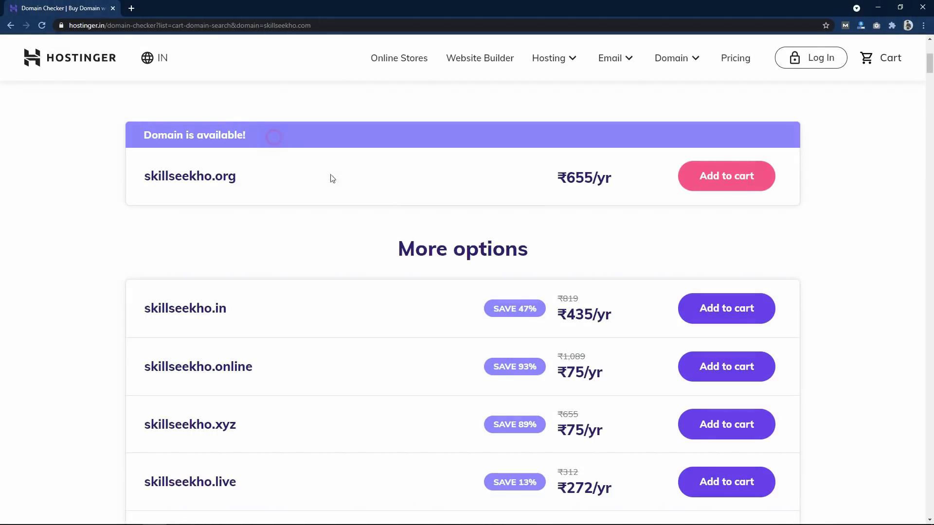
{"action": "left_click", "coordinate": [734, 177]}
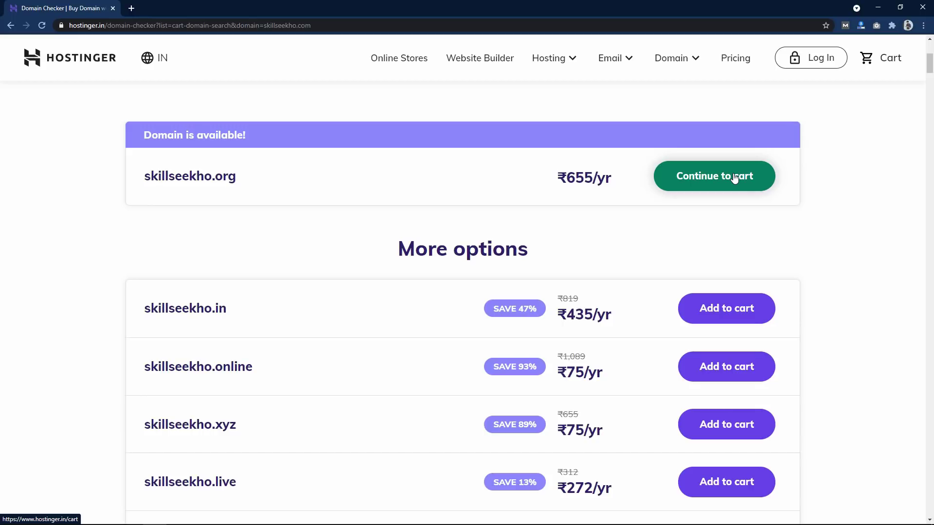
Go to the cart and review the Single Web Hosting plan and Domain Registration sections
{"action": "left_click", "coordinate": [712, 180]}
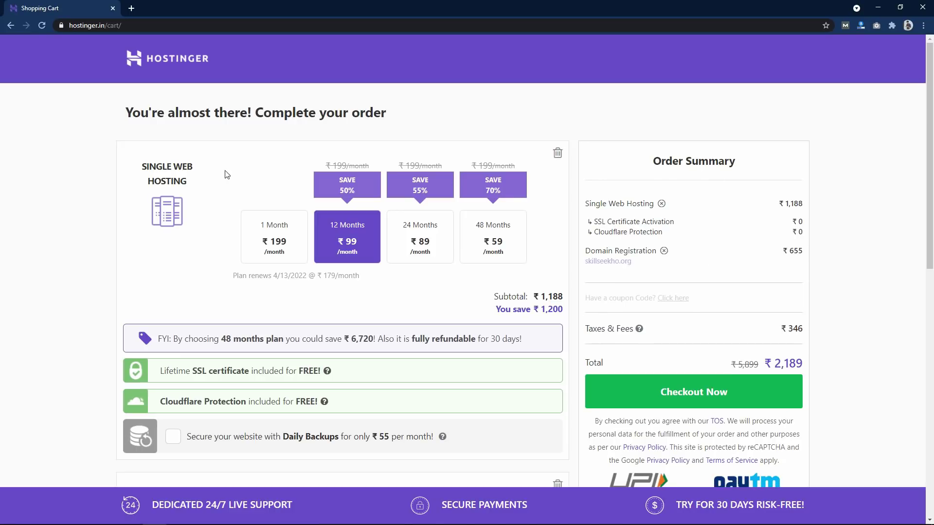
{"action": "left_click_drag", "start_coordinate": [141, 164], "coordinate": [189, 185]}
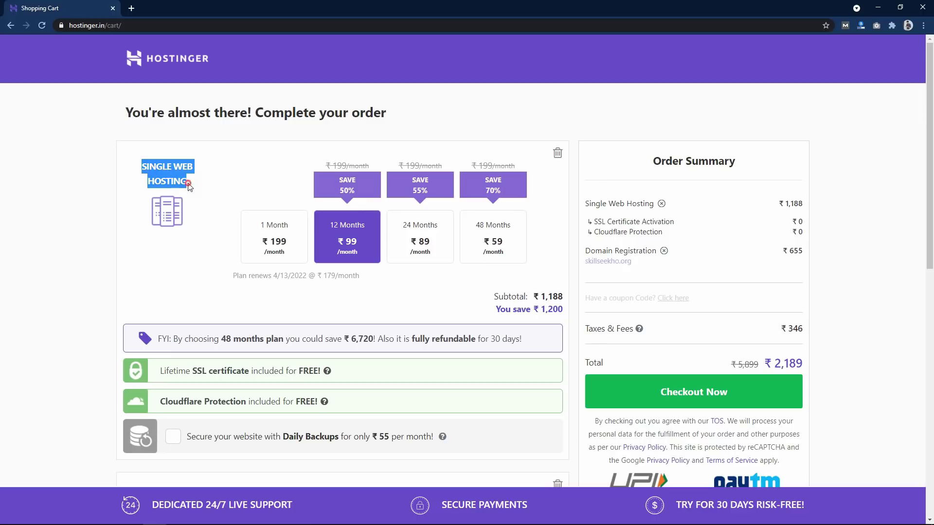
{"action": "left_click", "coordinate": [189, 185]}
{"action": "scroll", "coordinate": [321, 252], "scroll_direction": "down", "scroll_amount": 4}
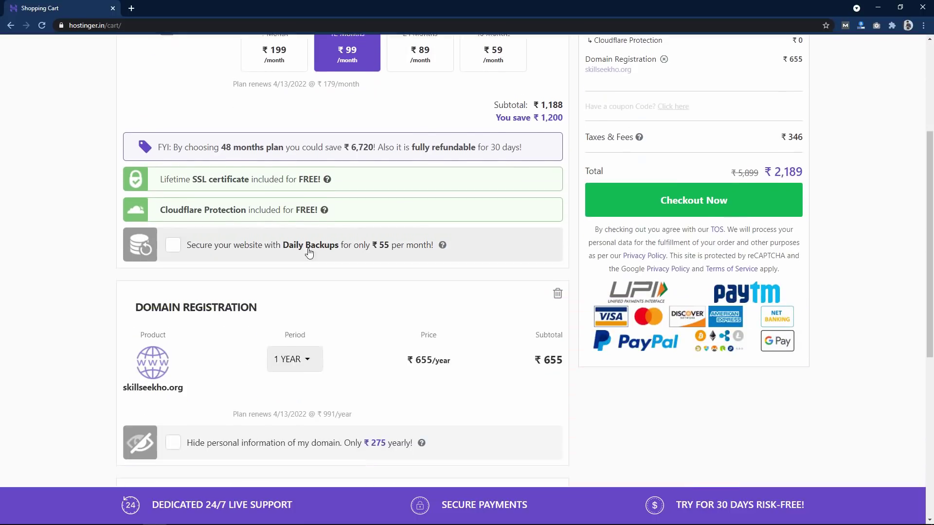
{"action": "left_click_drag", "start_coordinate": [137, 304], "coordinate": [232, 305]}
{"action": "left_click", "coordinate": [232, 305]}
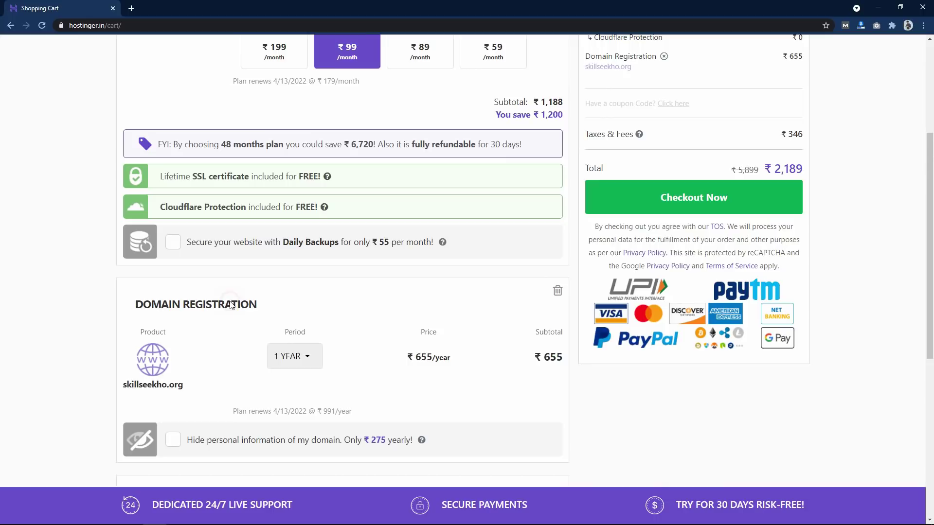
Check the ₹655 domain subtotal and the ₹2,189 order total
{"action": "left_click", "coordinate": [548, 361]}
{"action": "left_click_drag", "start_coordinate": [548, 361], "coordinate": [561, 360]}
{"action": "left_click", "coordinate": [561, 360]}
{"action": "scroll", "coordinate": [474, 322], "scroll_direction": "up", "scroll_amount": 3}
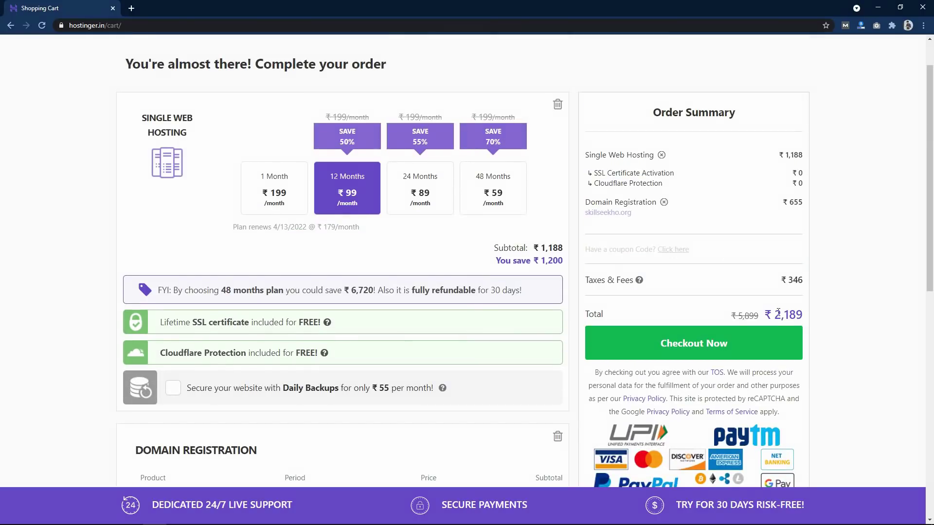
{"action": "left_click_drag", "start_coordinate": [769, 315], "coordinate": [803, 315]}
{"action": "left_click", "coordinate": [795, 315]}
{"action": "left_click", "coordinate": [799, 315]}
{"action": "left_click_drag", "start_coordinate": [772, 316], "coordinate": [800, 315]}
{"action": "left_click", "coordinate": [797, 316]}
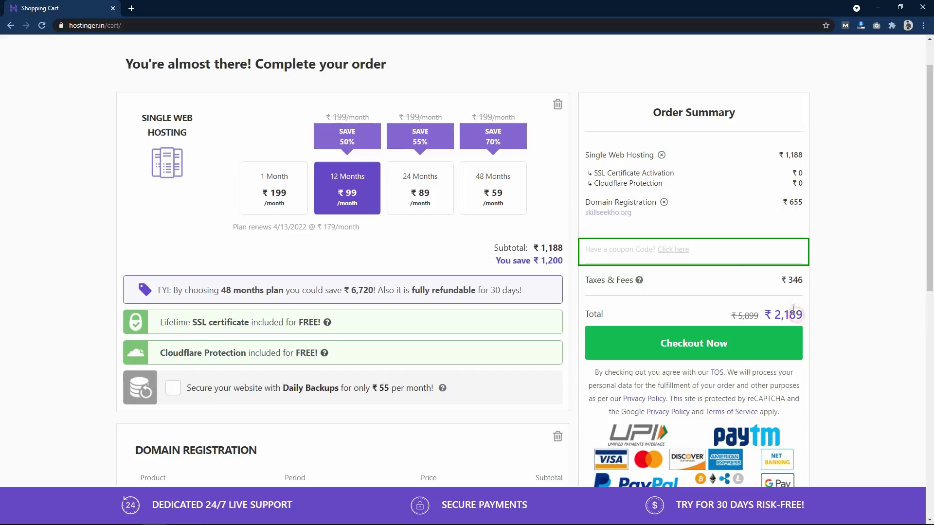
Enter the coupon code EASYTUTORIALS in the cart
{"action": "left_click", "coordinate": [680, 256]}
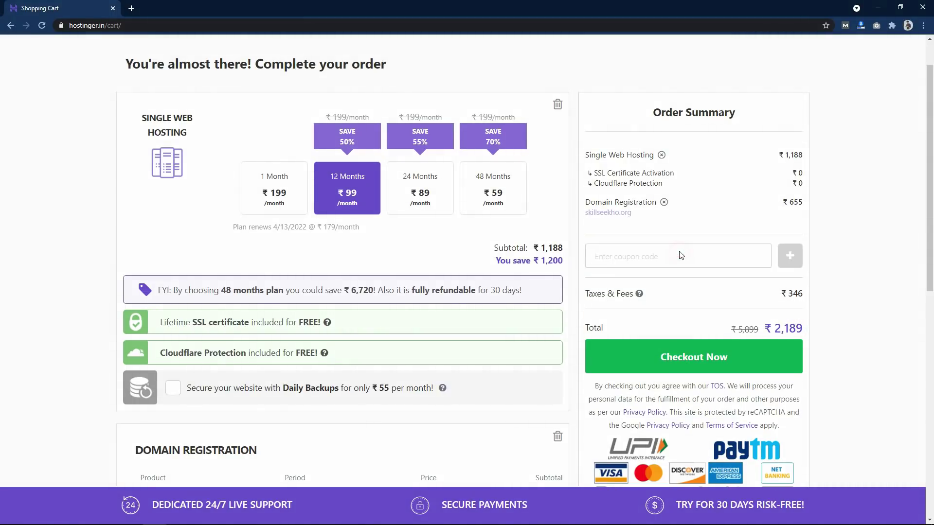
{"action": "type", "text": "EA"}
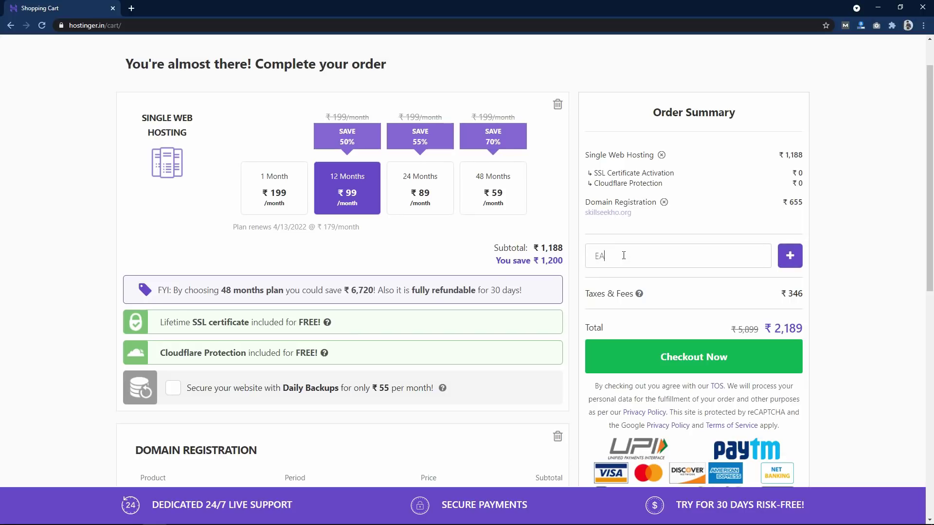
{"action": "type", "text": "SYTUTORIALS"}
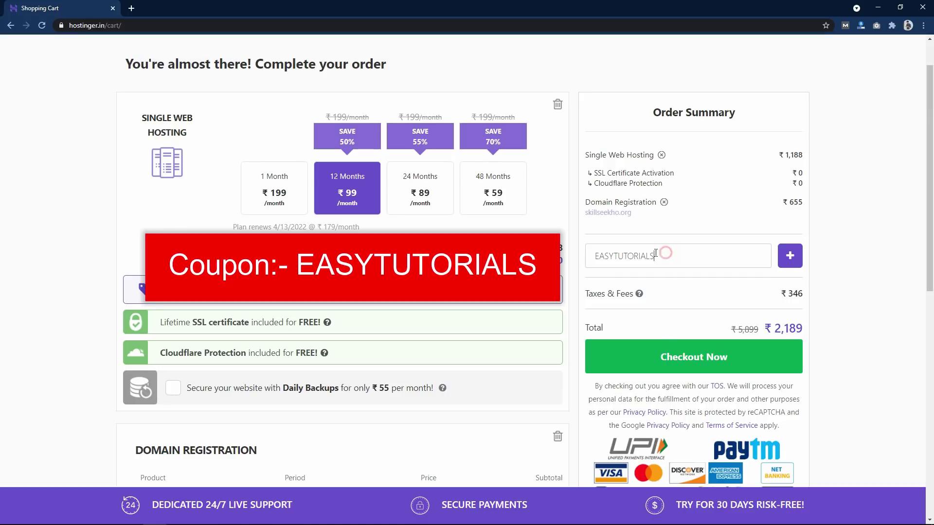
{"action": "left_click_drag", "start_coordinate": [663, 253], "coordinate": [597, 256]}
{"action": "left_click", "coordinate": [677, 256]}
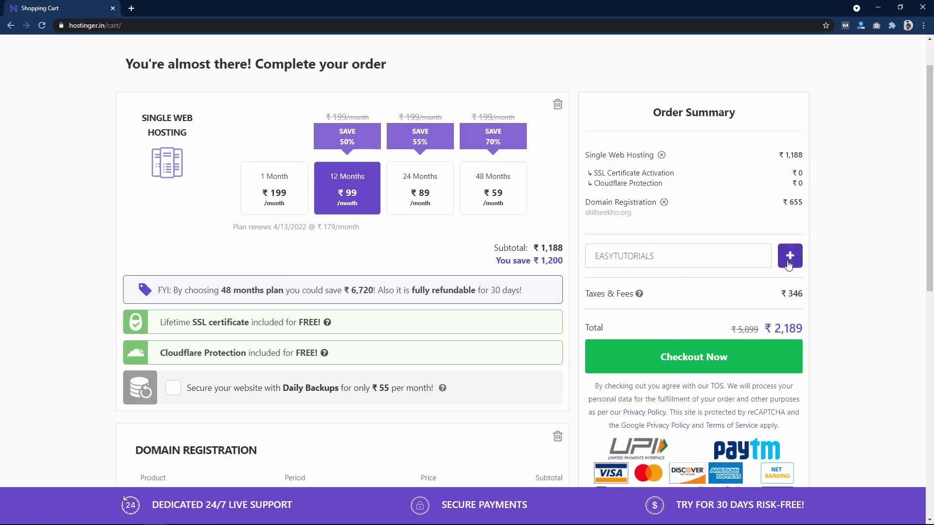
Apply the coupon, confirm the total drops to ₹2,091, and proceed to checkout
{"action": "left_click", "coordinate": [787, 260]}
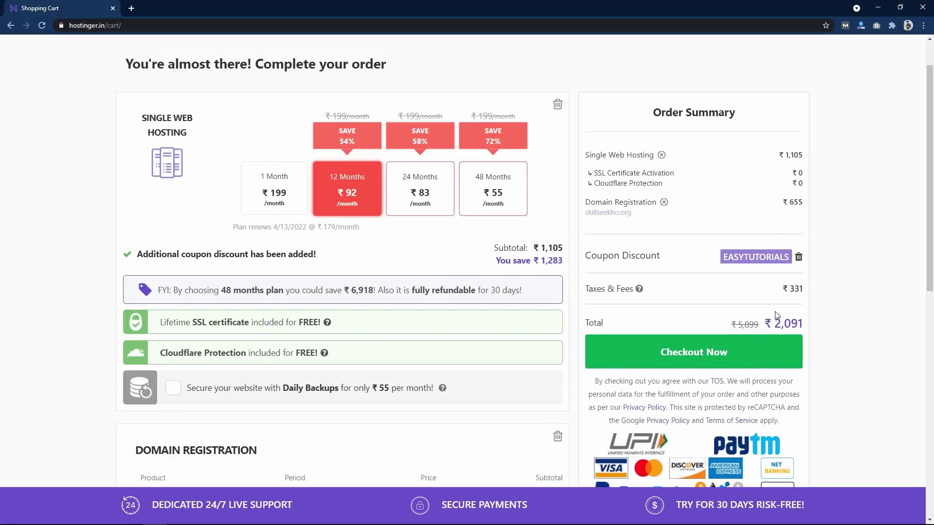
{"action": "left_click_drag", "start_coordinate": [774, 322], "coordinate": [798, 321]}
{"action": "left_click", "coordinate": [798, 321]}
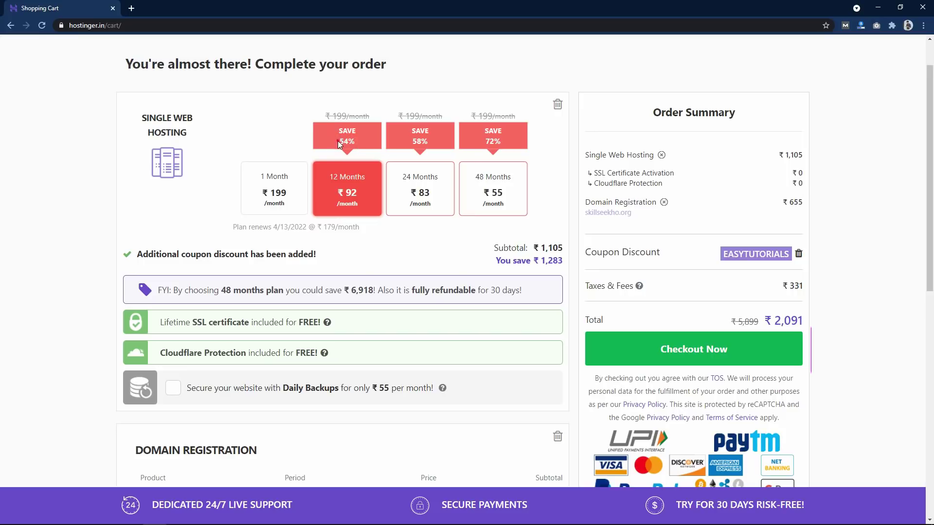
{"action": "left_click", "coordinate": [711, 356]}
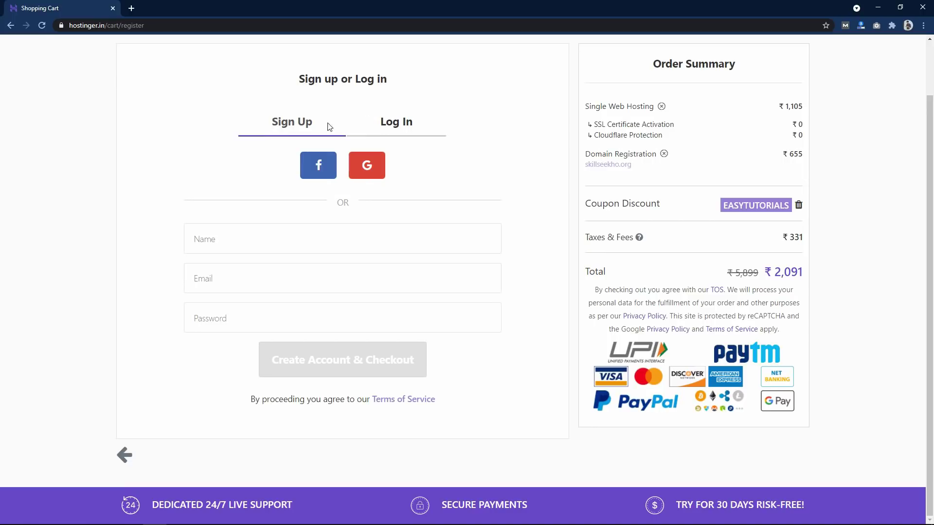
Review the Sign up or Log in page and switch to the Log In form
{"action": "left_click_drag", "start_coordinate": [301, 78], "coordinate": [385, 72]}
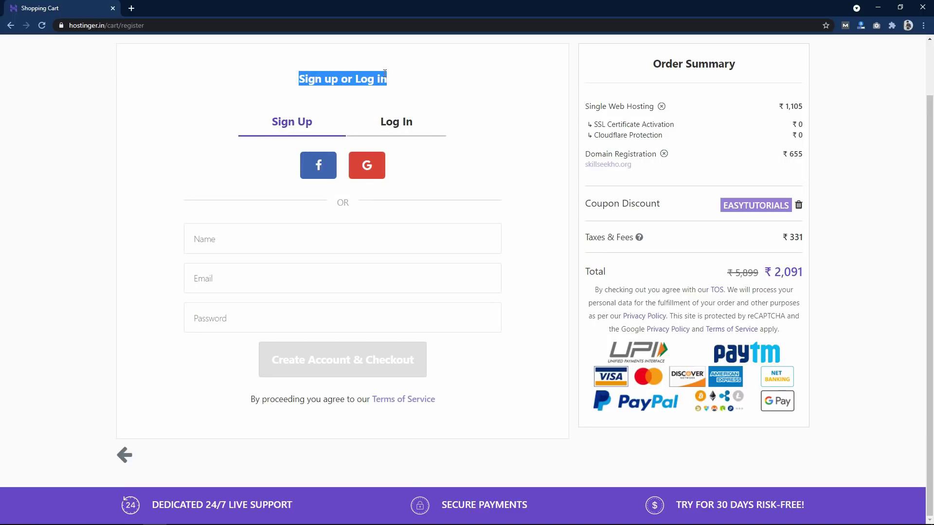
{"action": "left_click", "coordinate": [348, 81]}
{"action": "left_click_drag", "start_coordinate": [299, 74], "coordinate": [378, 78]}
{"action": "left_click", "coordinate": [379, 78]}
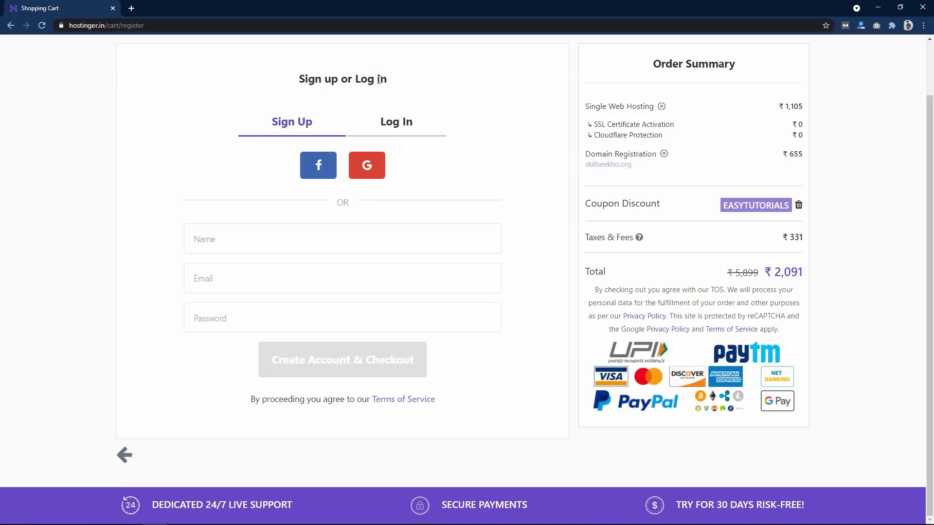
{"action": "left_click", "coordinate": [224, 243]}
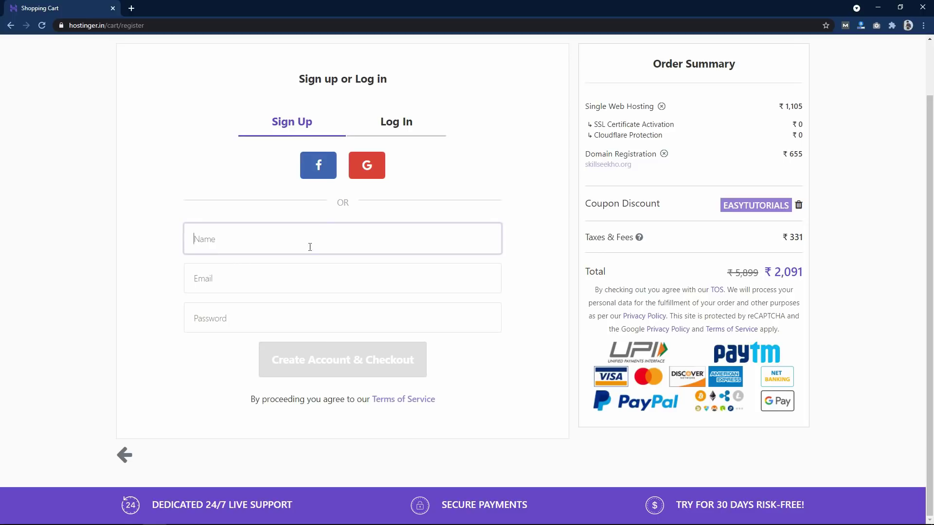
{"action": "left_click", "coordinate": [405, 124]}
Enter the account email and password, then log in and continue checkout
{"action": "left_click", "coordinate": [232, 300]}
{"action": "left_click", "coordinate": [223, 334]}
{"action": "type", "text": "•••"}
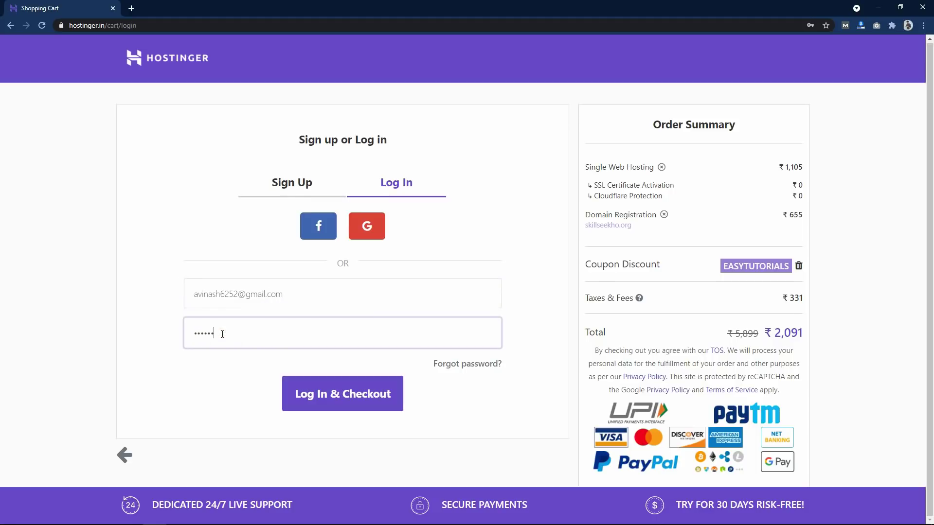
{"action": "key", "text": "BackSpace"}
{"action": "key", "text": "BackSpace"}
{"action": "key", "text": "BackSpace"}
{"action": "key", "text": "BackSpace"}
{"action": "key", "text": "BackSpace"}
{"action": "key", "text": "BackSpace"}
{"action": "key", "text": "BackSpace"}
{"action": "key", "text": "BackSpace"}
{"action": "key", "text": "BackSpace"}
{"action": "key", "text": "BackSpace"}
{"action": "left_click", "coordinate": [366, 395]}
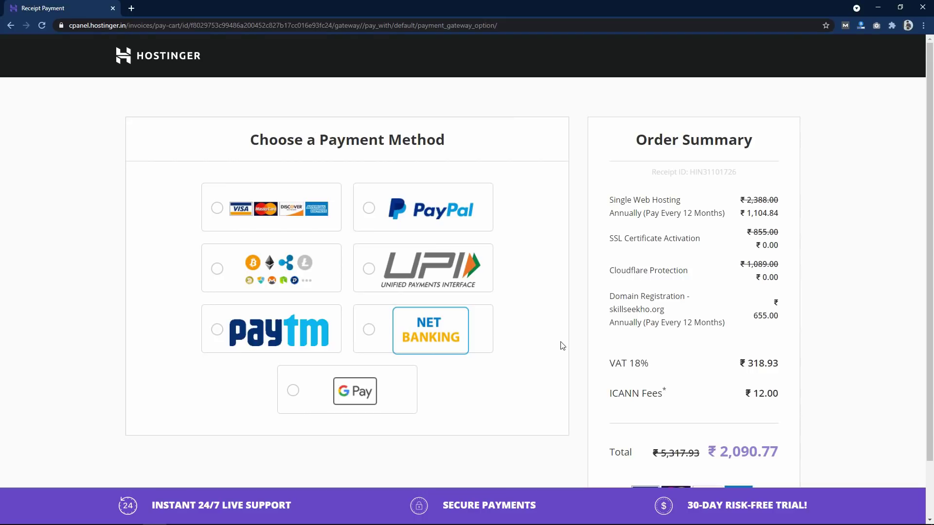
Review the order summary's Single Web Hosting, SSL Certificate Activation and Cloudflare Protection (0.00) lines
{"action": "scroll", "coordinate": [562, 339], "scroll_direction": "down", "scroll_amount": 1}
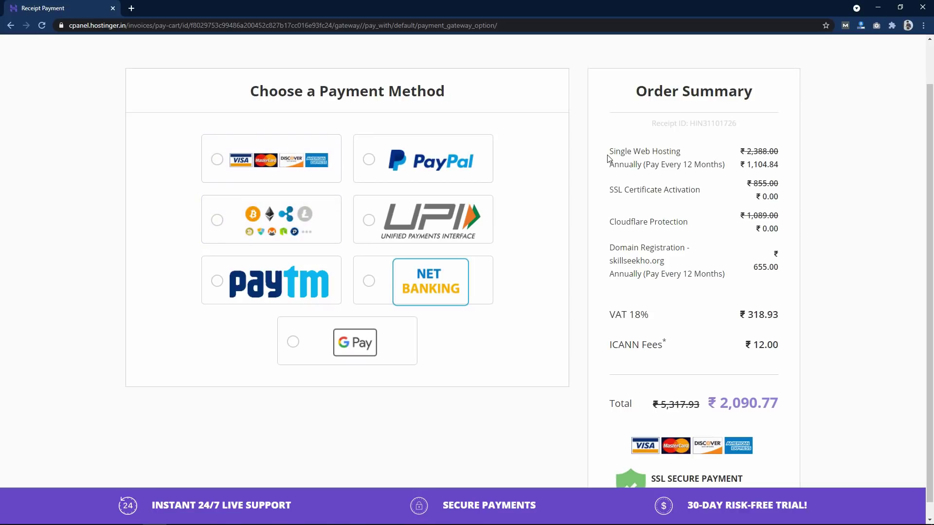
{"action": "left_click_drag", "start_coordinate": [608, 152], "coordinate": [729, 175]}
{"action": "left_click", "coordinate": [730, 174]}
{"action": "left_click_drag", "start_coordinate": [609, 156], "coordinate": [730, 171]}
{"action": "left_click", "coordinate": [724, 167]}
{"action": "left_click", "coordinate": [729, 172]}
{"action": "left_click_drag", "start_coordinate": [622, 190], "coordinate": [726, 191]}
{"action": "left_click_drag", "start_coordinate": [611, 223], "coordinate": [682, 224]}
{"action": "left_click", "coordinate": [682, 223]}
{"action": "left_click_drag", "start_coordinate": [765, 229], "coordinate": [776, 229]}
{"action": "left_click", "coordinate": [776, 228]}
Check the SSL price 0.00, the skillseekho.org domain at 655.00 and the annual billing term
{"action": "left_click_drag", "start_coordinate": [613, 190], "coordinate": [686, 190]}
{"action": "left_click", "coordinate": [686, 190]}
{"action": "left_click_drag", "start_coordinate": [758, 196], "coordinate": [784, 199]}
{"action": "left_click", "coordinate": [783, 200]}
{"action": "left_click_drag", "start_coordinate": [618, 247], "coordinate": [677, 258]}
{"action": "left_click", "coordinate": [678, 259]}
{"action": "left_click_drag", "start_coordinate": [612, 261], "coordinate": [678, 266]}
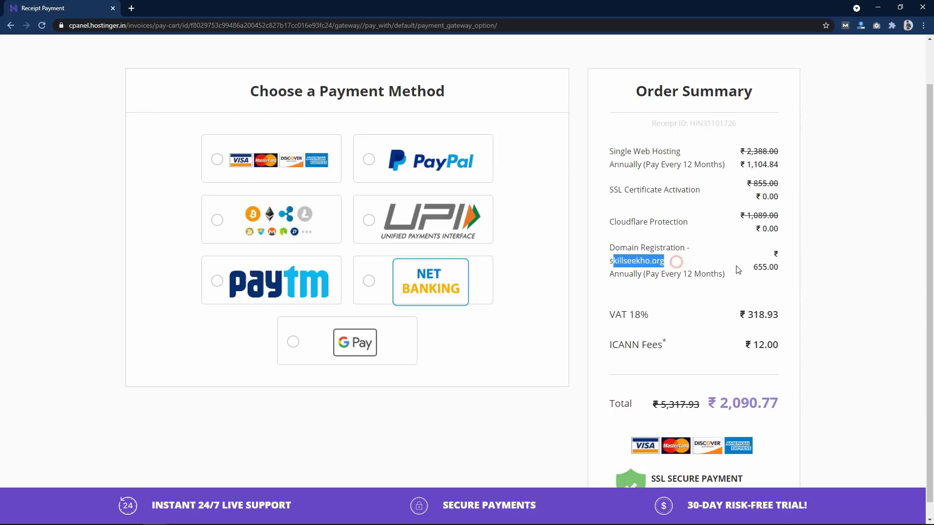
{"action": "double_click", "coordinate": [759, 267]}
{"action": "left_click_drag", "start_coordinate": [615, 277], "coordinate": [725, 275]}
{"action": "left_click", "coordinate": [721, 274]}
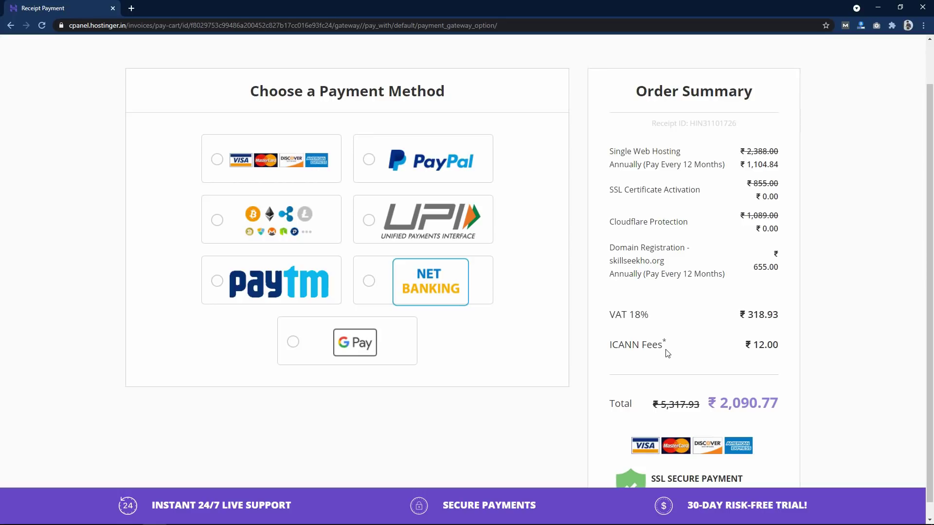
{"action": "scroll", "coordinate": [738, 353], "scroll_direction": "down", "scroll_amount": 1}
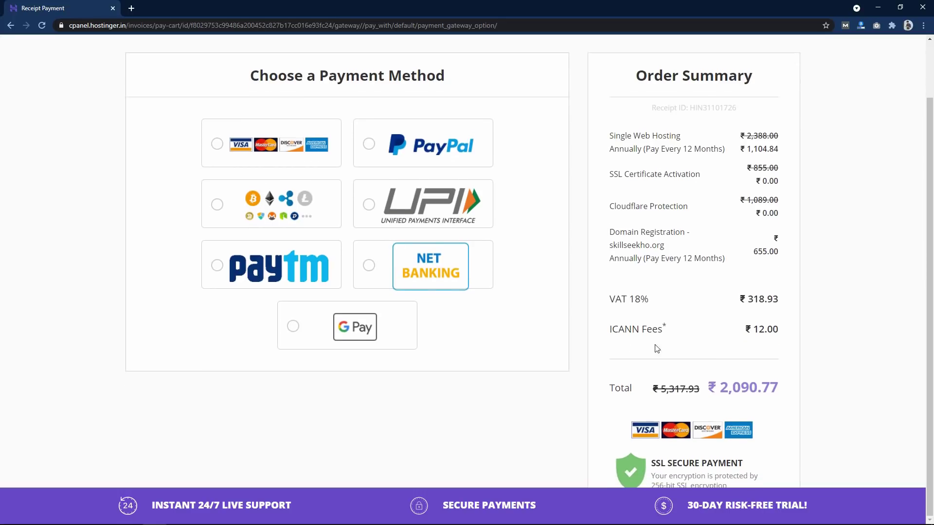
{"action": "scroll", "coordinate": [634, 376], "scroll_direction": "up", "scroll_amount": 2}
{"action": "scroll", "coordinate": [634, 376], "scroll_direction": "down", "scroll_amount": 2}
{"action": "scroll", "coordinate": [633, 376], "scroll_direction": "up", "scroll_amount": 2}
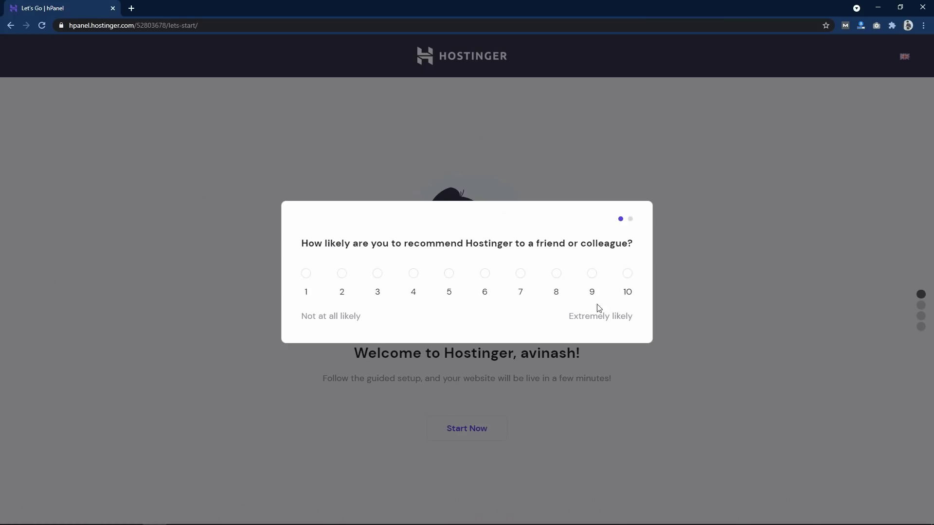
Rate Hostinger 10 in the recommendation survey and begin the guided website setup
{"action": "left_click", "coordinate": [628, 276]}
{"action": "left_click", "coordinate": [599, 348]}
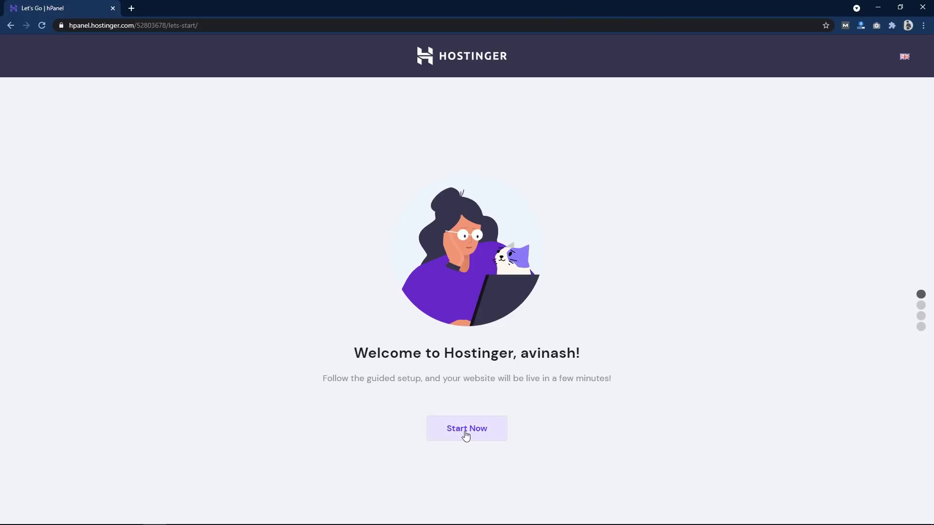
{"action": "left_click", "coordinate": [476, 433]}
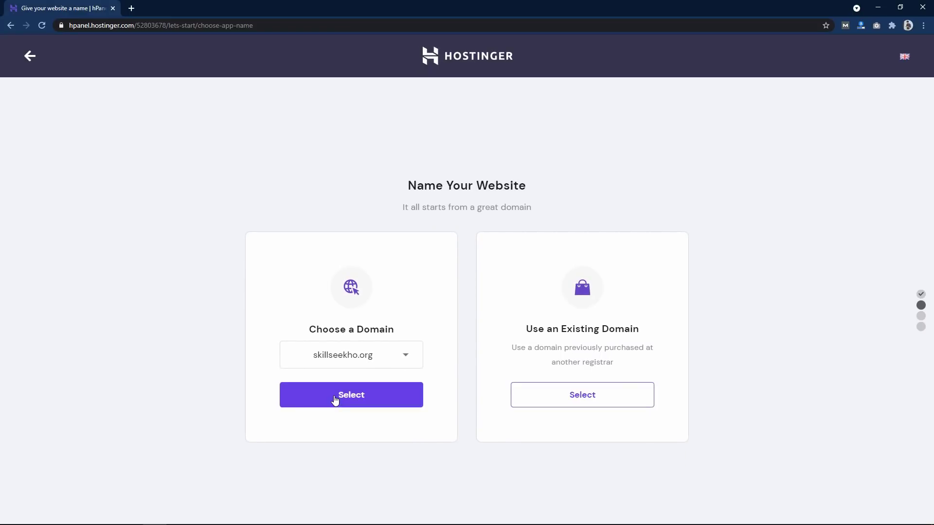
Use skillseekho.org for the website, accept the primary contact details and submit the domain registration
{"action": "left_click", "coordinate": [335, 400]}
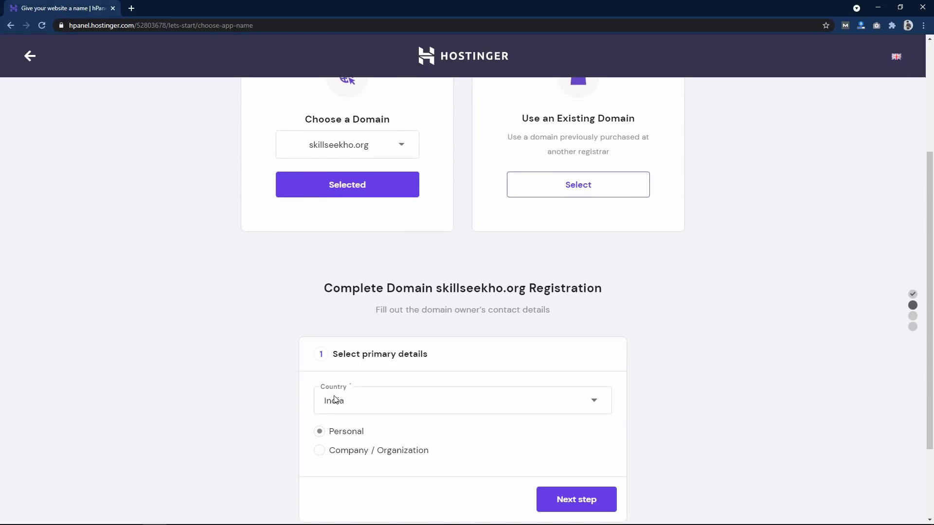
{"action": "left_click_drag", "start_coordinate": [349, 355], "coordinate": [413, 357]}
{"action": "left_click", "coordinate": [414, 358]}
{"action": "left_click", "coordinate": [589, 508]}
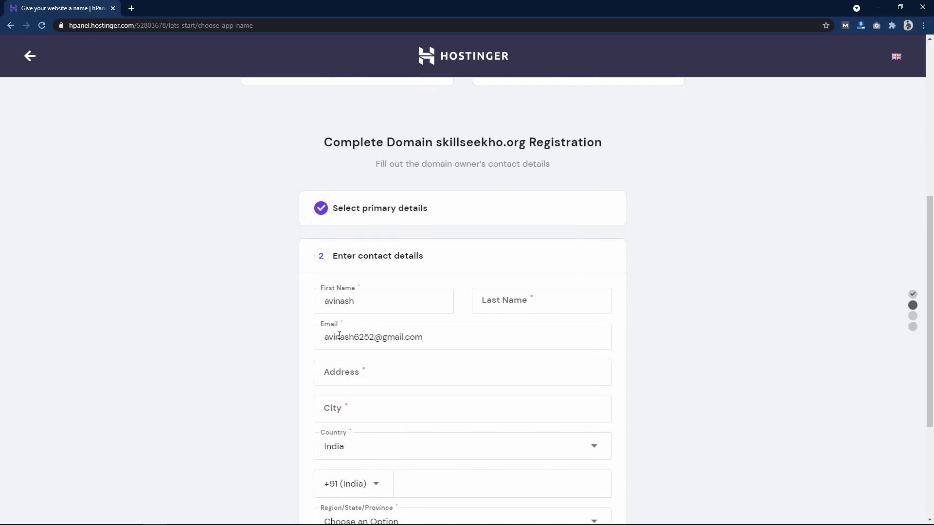
{"action": "scroll", "coordinate": [409, 351], "scroll_direction": "down", "scroll_amount": 1}
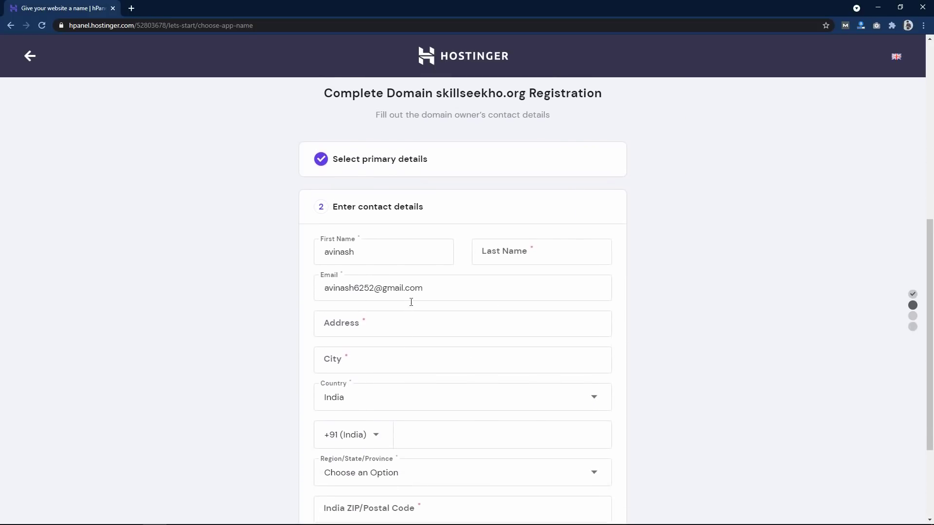
{"action": "scroll", "coordinate": [396, 304], "scroll_direction": "down", "scroll_amount": 1}
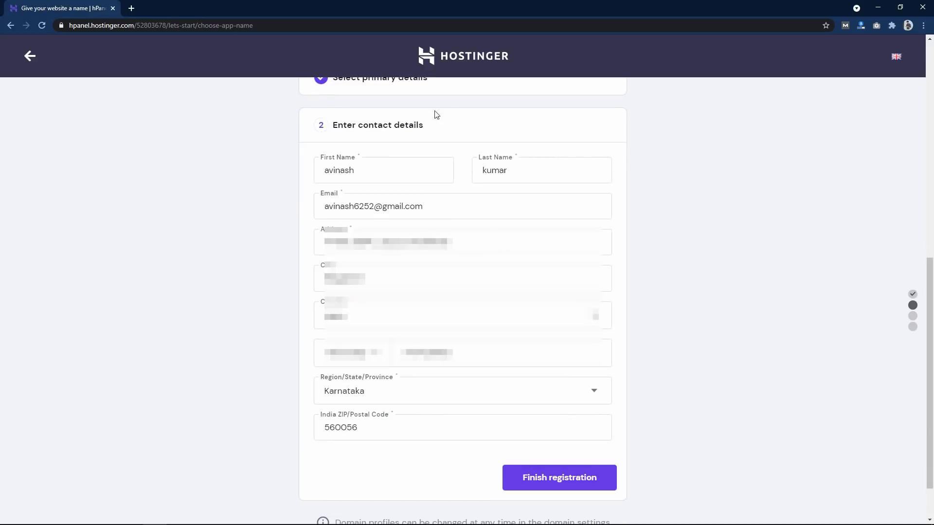
{"action": "left_click", "coordinate": [573, 486]}
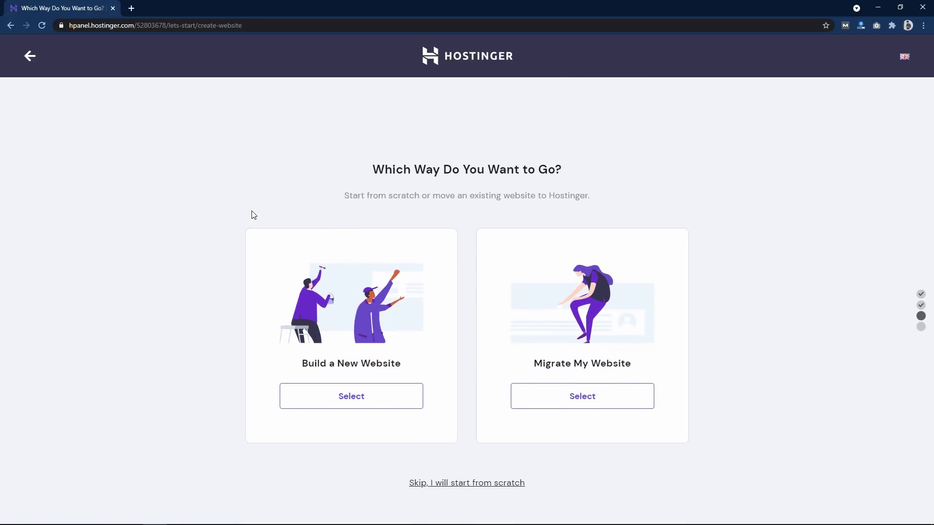
Skip the Build a New Website and Migrate My Website options to start from scratch
{"action": "left_click_drag", "start_coordinate": [373, 171], "coordinate": [572, 177]}
{"action": "left_click", "coordinate": [574, 180]}
{"action": "left_click_drag", "start_coordinate": [312, 372], "coordinate": [407, 369]}
{"action": "left_click", "coordinate": [607, 382]}
{"action": "left_click_drag", "start_coordinate": [540, 364], "coordinate": [606, 365]}
{"action": "left_click", "coordinate": [604, 364]}
{"action": "left_click", "coordinate": [474, 484]}
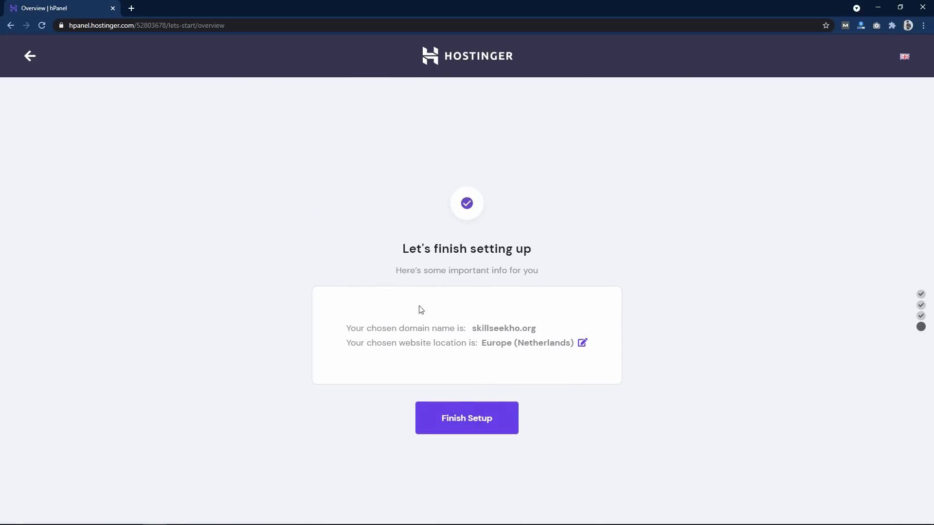
Finish the hosting setup with the website location at Asia (Singapore)
{"action": "left_click_drag", "start_coordinate": [405, 245], "coordinate": [530, 245]}
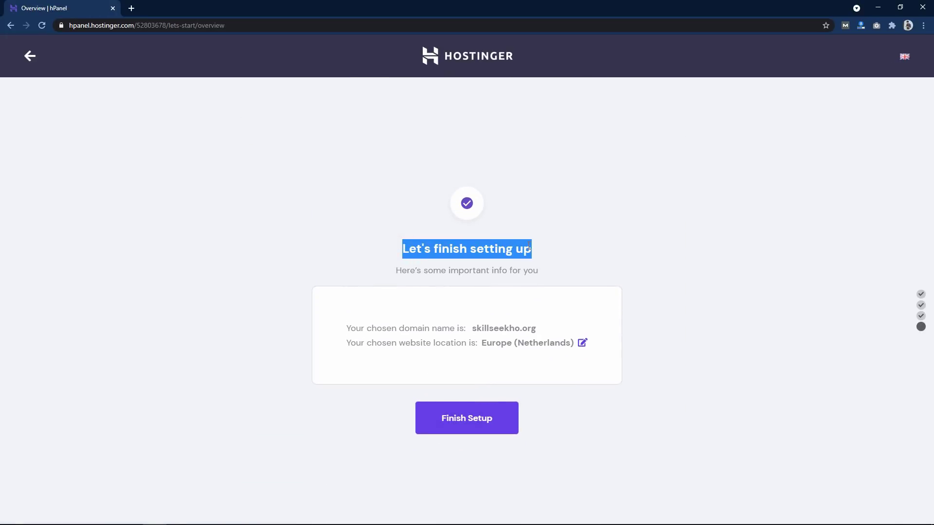
{"action": "left_click", "coordinate": [527, 245]}
{"action": "left_click_drag", "start_coordinate": [399, 255], "coordinate": [524, 253]}
{"action": "left_click", "coordinate": [523, 254]}
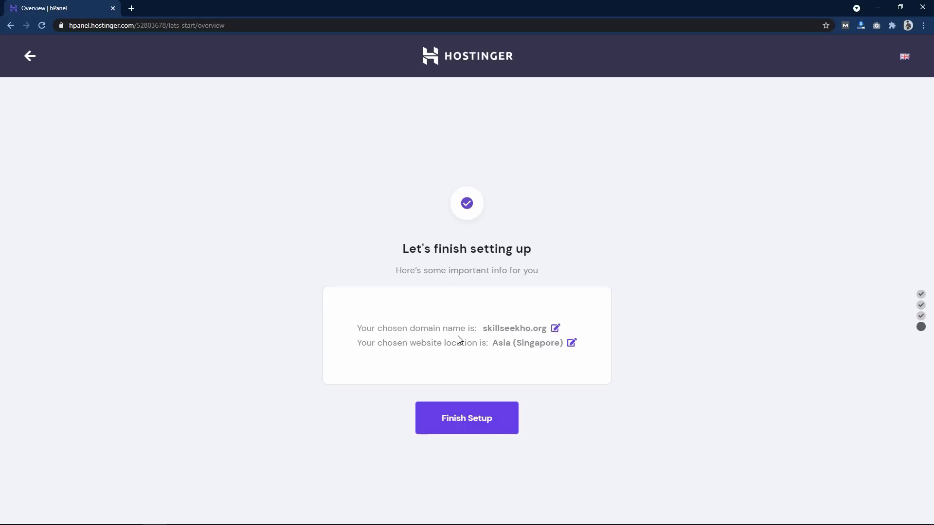
{"action": "left_click", "coordinate": [474, 428]}
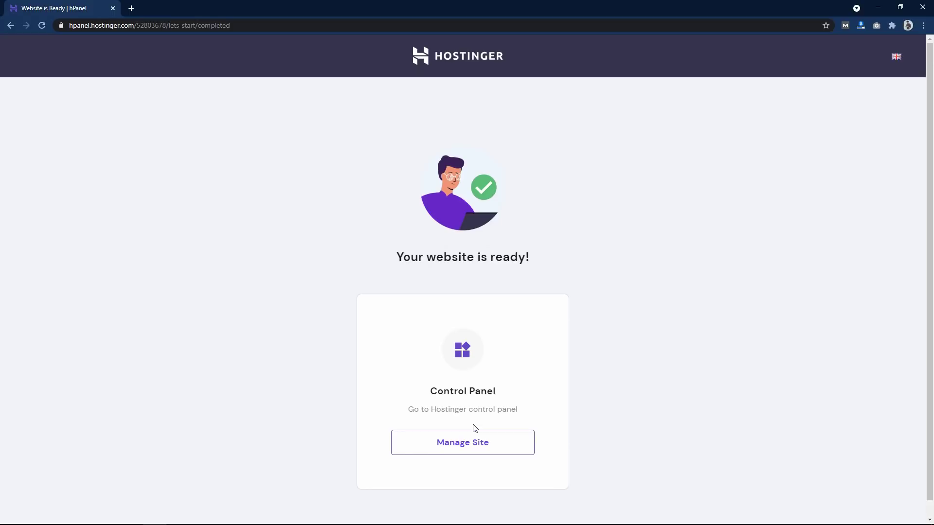
Open the skillseekho.org hosting dashboard via Manage Site on the 'Your website is ready!' page
{"action": "left_click_drag", "start_coordinate": [400, 257], "coordinate": [585, 261]}
{"action": "left_click", "coordinate": [586, 256]}
{"action": "left_click_drag", "start_coordinate": [424, 391], "coordinate": [518, 395]}
{"action": "left_click", "coordinate": [518, 395]}
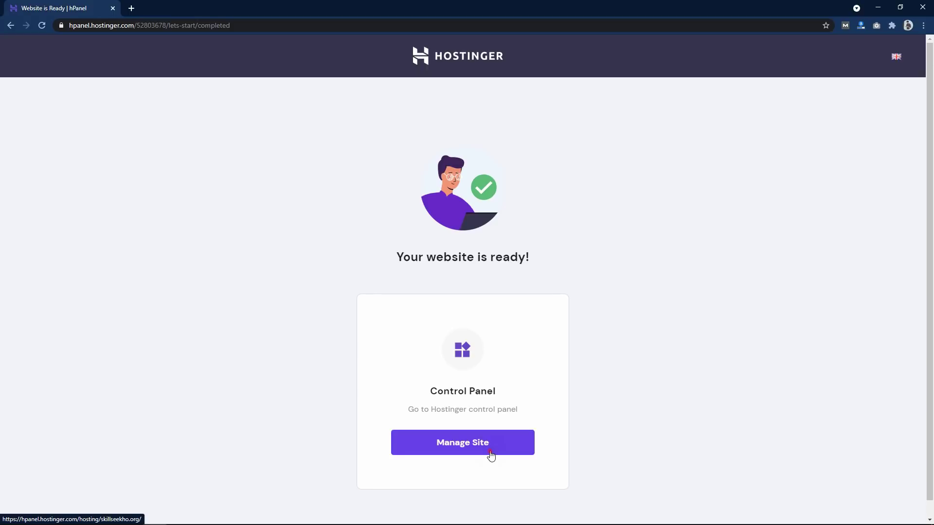
{"action": "left_click", "coordinate": [491, 453]}
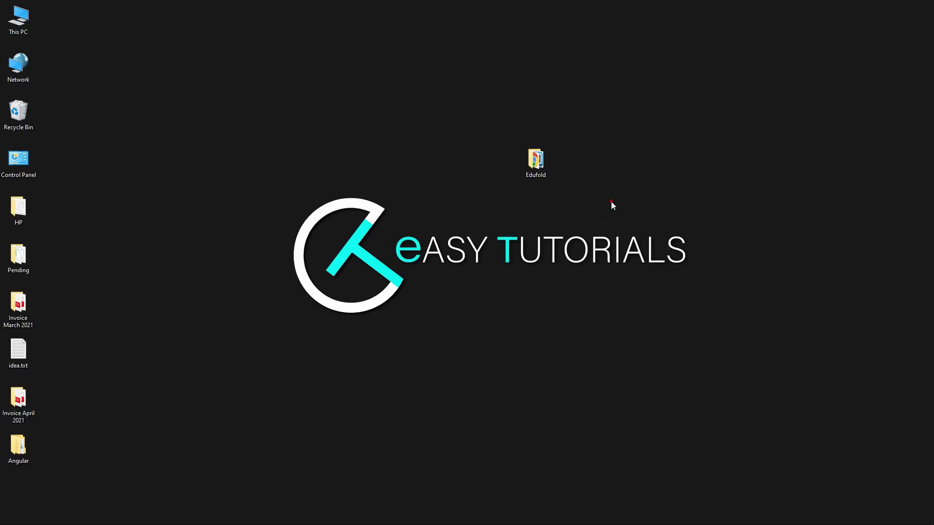
{"action": "left_click_drag", "start_coordinate": [611, 201], "coordinate": [428, 129]}
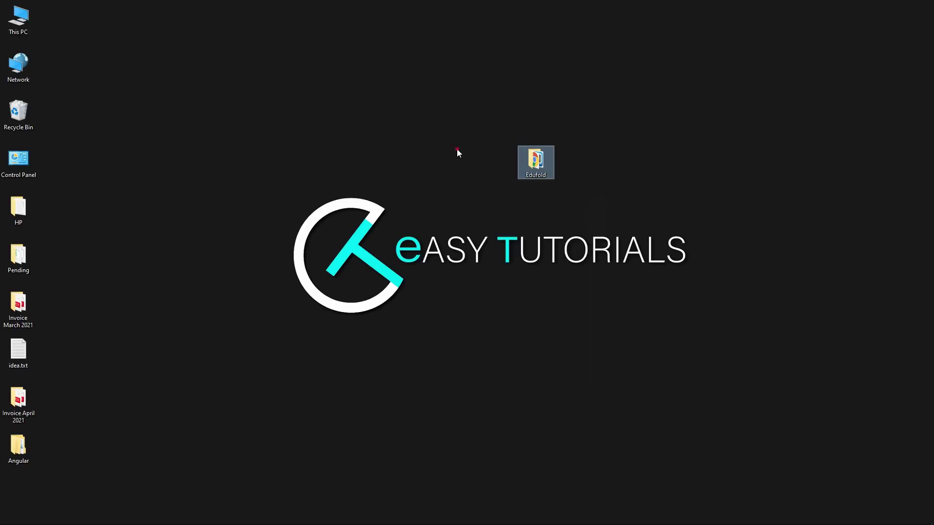
Open the Edufold desktop folder and open form-handler.php with Brackets
{"action": "double_click", "coordinate": [536, 160]}
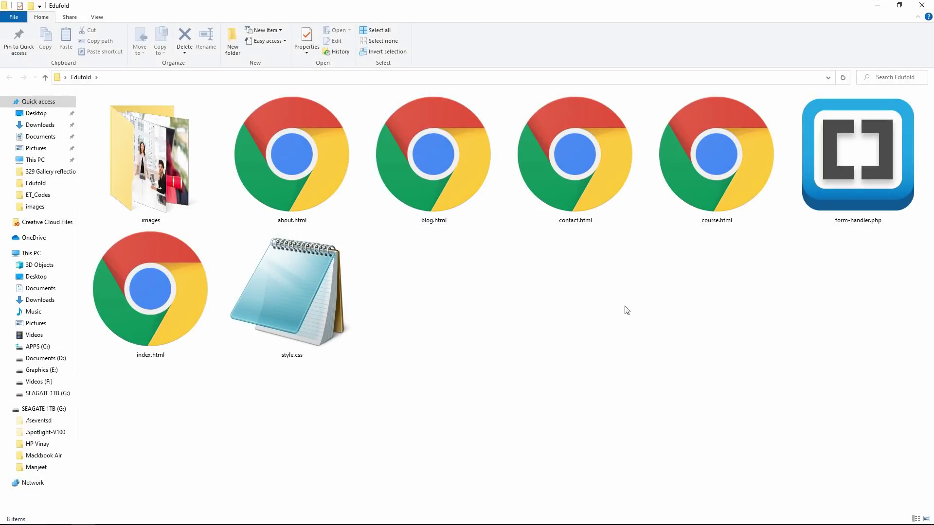
{"action": "left_click_drag", "start_coordinate": [932, 374], "coordinate": [151, 145]}
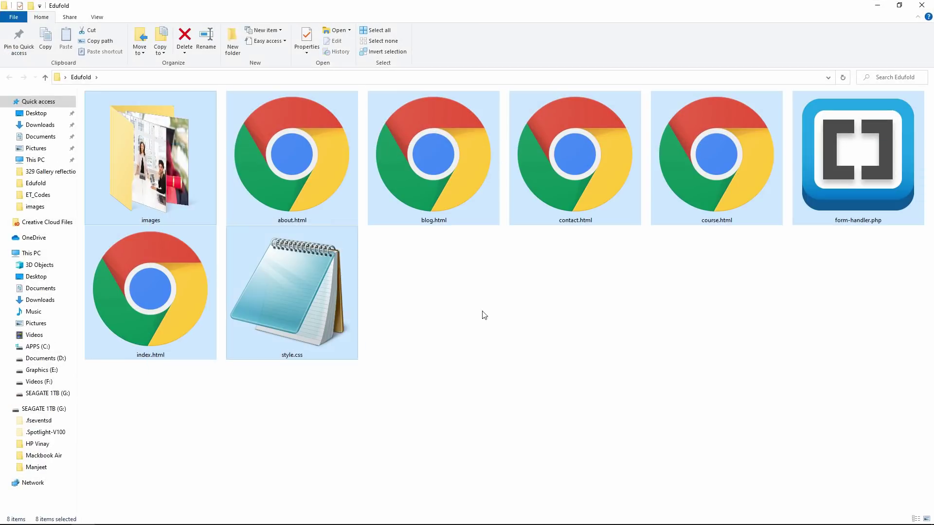
{"action": "left_click", "coordinate": [512, 317]}
{"action": "key", "text": "Down"}
{"action": "left_click", "coordinate": [677, 319]}
{"action": "left_click", "coordinate": [849, 180]}
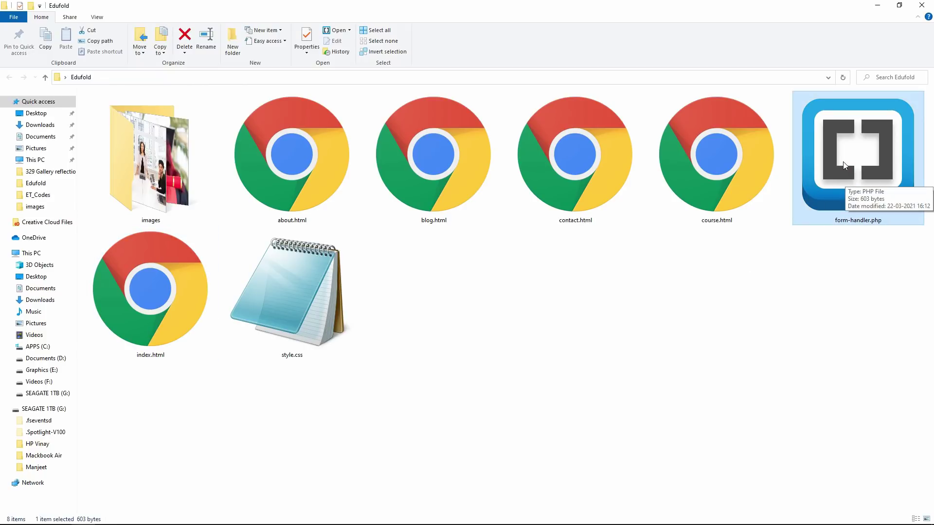
{"action": "right_click", "coordinate": [843, 162]}
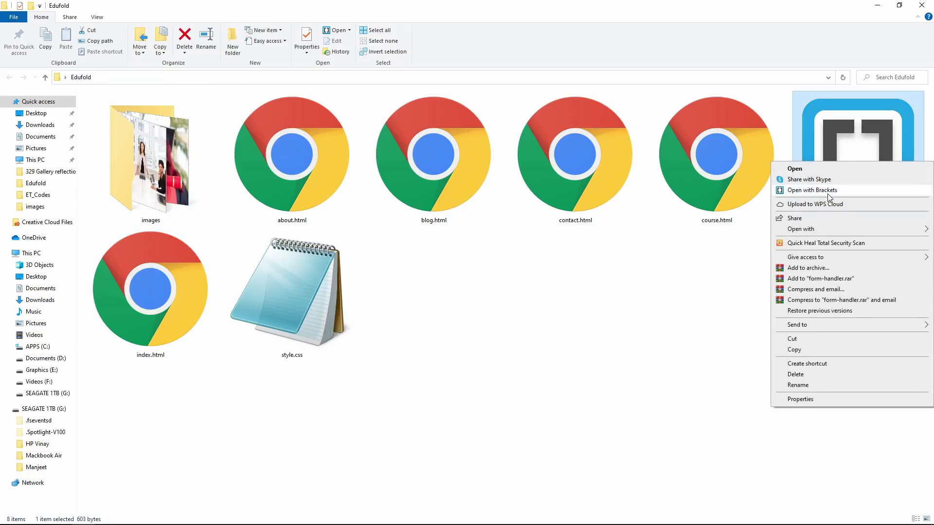
{"action": "left_click", "coordinate": [829, 192]}
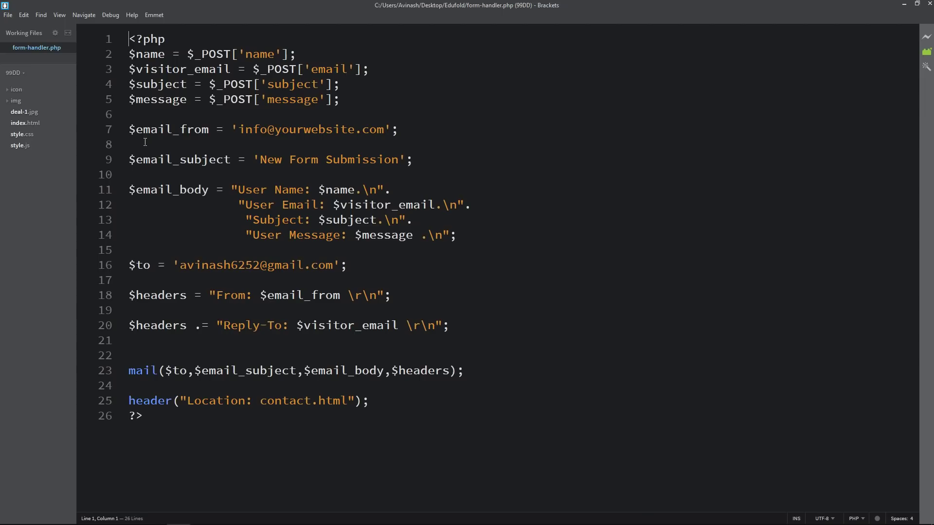
Replace yourwebsite.com with skillseekho.org in the line 7 sender address and save form-handler.php
{"action": "left_click_drag", "start_coordinate": [417, 130], "coordinate": [132, 130]}
{"action": "left_click", "coordinate": [450, 133]}
{"action": "left_click_drag", "start_coordinate": [275, 130], "coordinate": [384, 129]}
{"action": "key", "text": "Delete"}
{"action": "key", "text": "ctrl+equal"}
{"action": "type", "text": "skill"}
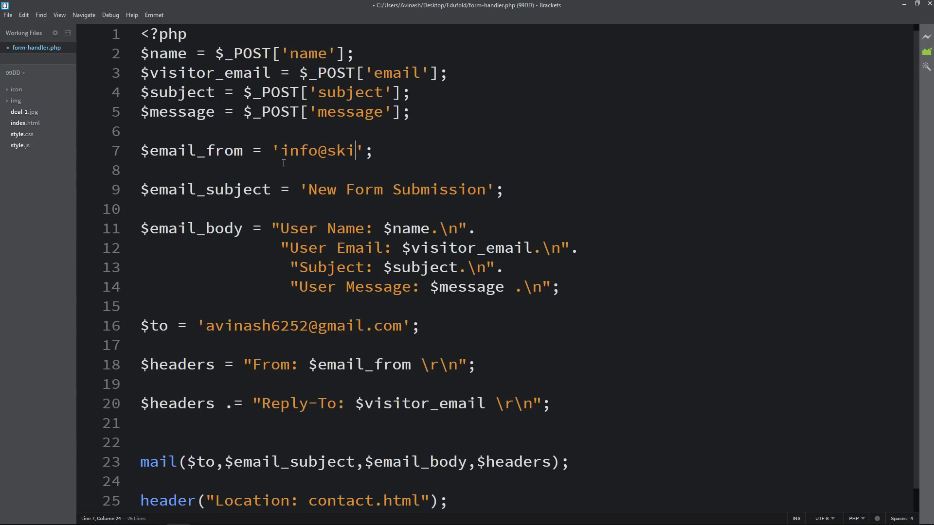
{"action": "type", "text": "seekho"}
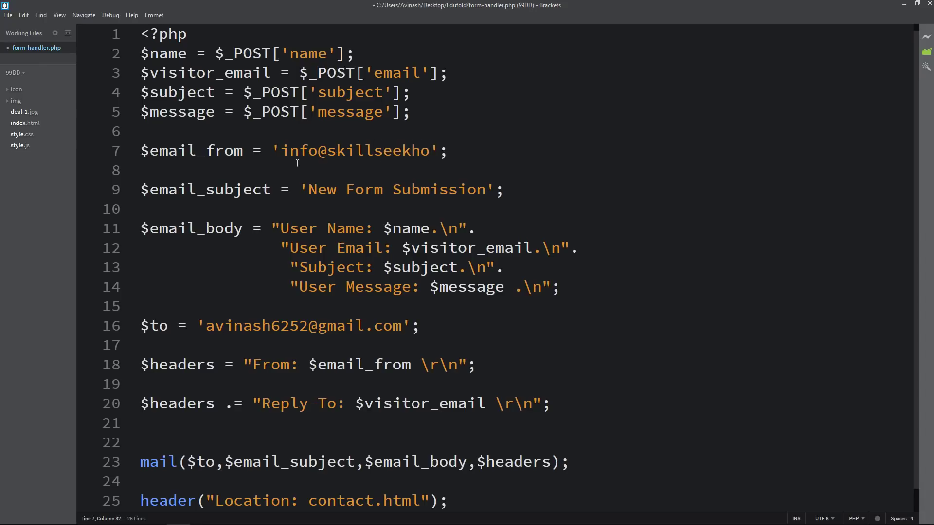
{"action": "type", "text": ".org"}
{"action": "key", "text": "ctrl+s"}
Review the updated info sender address on skillseekho.org and the line 16 recipient address
{"action": "left_click_drag", "start_coordinate": [326, 152], "coordinate": [466, 154]}
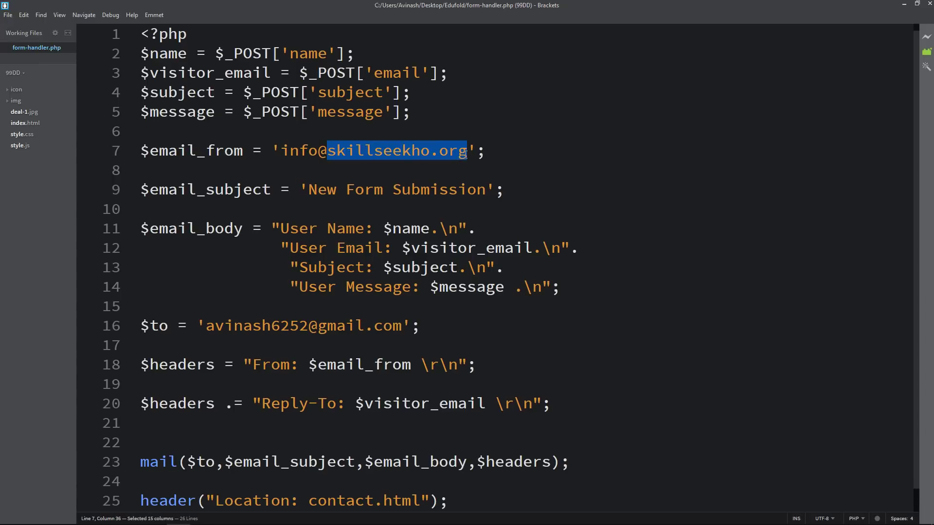
{"action": "left_click", "coordinate": [466, 155]}
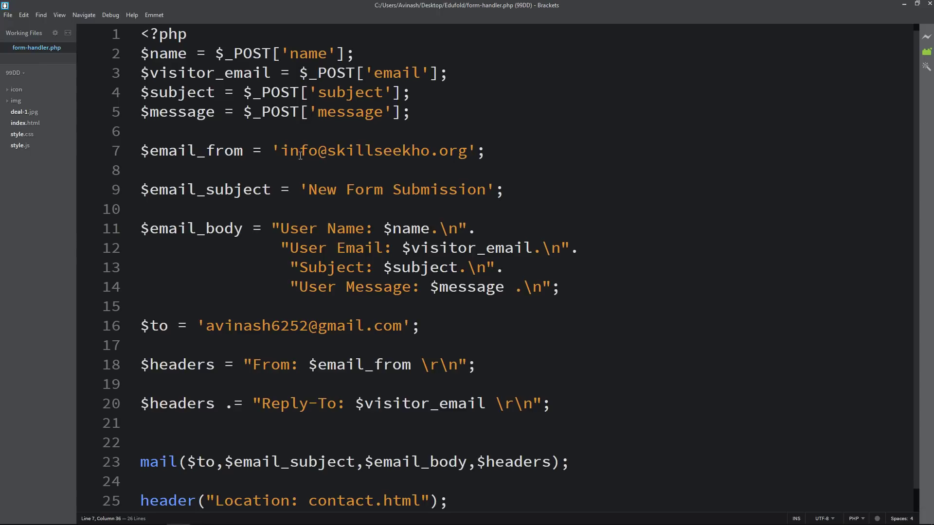
{"action": "left_click_drag", "start_coordinate": [281, 153], "coordinate": [467, 148]}
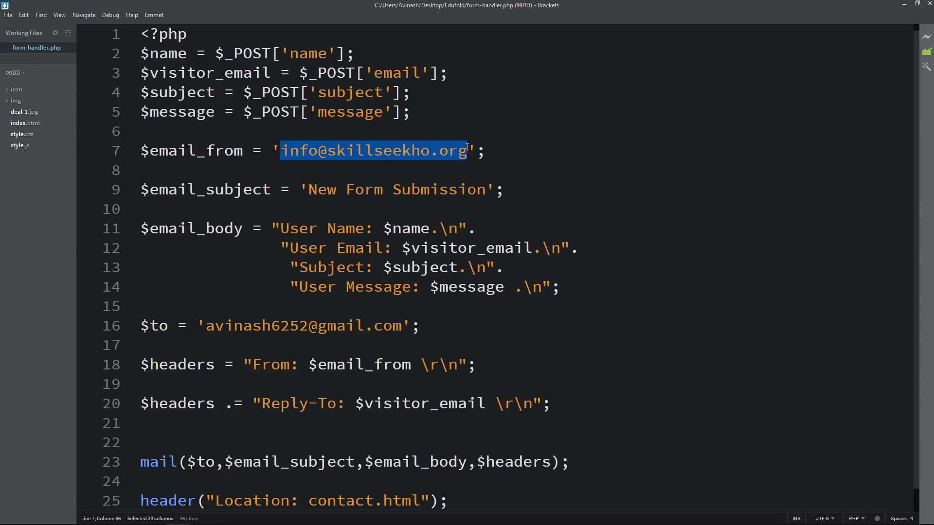
{"action": "left_click", "coordinate": [361, 162]}
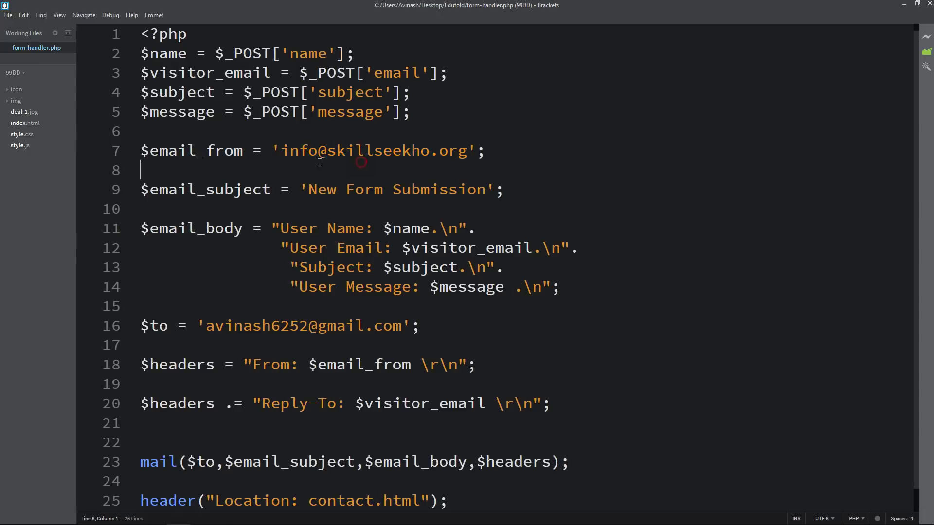
{"action": "left_click_drag", "start_coordinate": [284, 151], "coordinate": [321, 150]}
{"action": "left_click", "coordinate": [321, 150]}
{"action": "left_click_drag", "start_coordinate": [206, 329], "coordinate": [280, 328]}
{"action": "left_click_drag", "start_coordinate": [339, 328], "coordinate": [407, 328]}
{"action": "left_click", "coordinate": [442, 326]}
Close Brackets and compress all eight Edufold items into an archive named website.zip
{"action": "left_click", "coordinate": [7, 48]}
{"action": "left_click", "coordinate": [903, 4]}
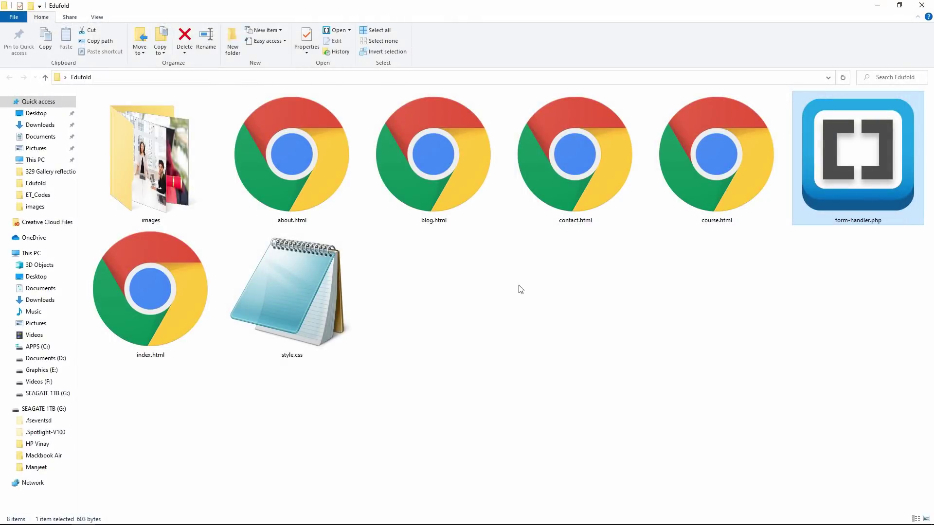
{"action": "left_click_drag", "start_coordinate": [910, 400], "coordinate": [164, 148]}
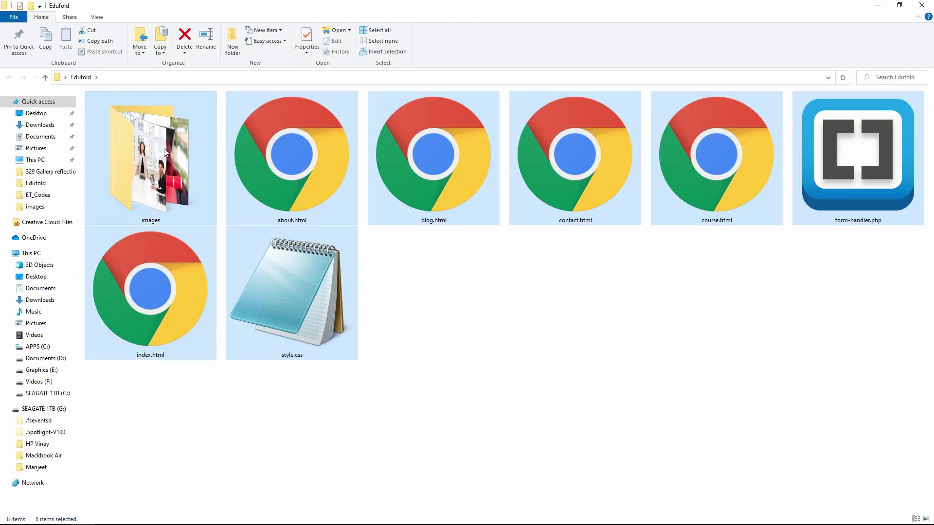
{"action": "right_click", "coordinate": [348, 272]}
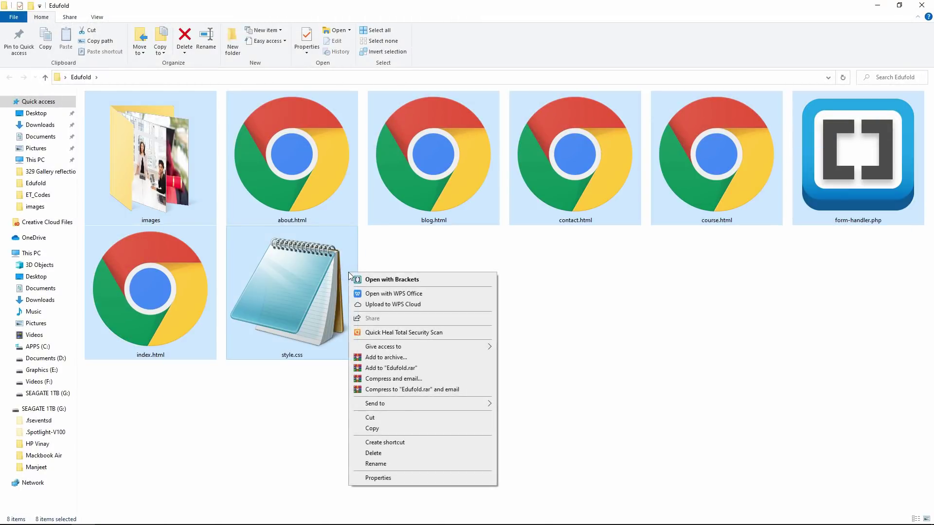
{"action": "mouse_move", "coordinate": [455, 403]}
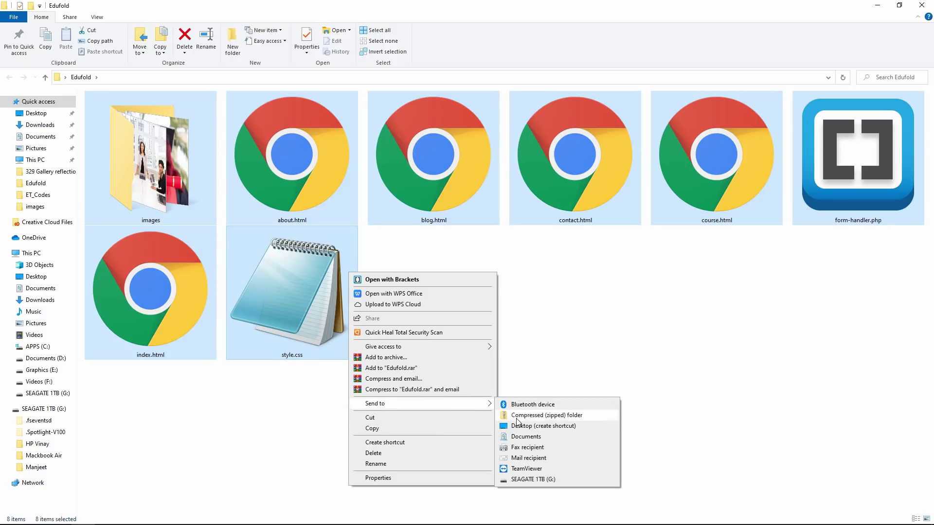
{"action": "left_click", "coordinate": [546, 416]}
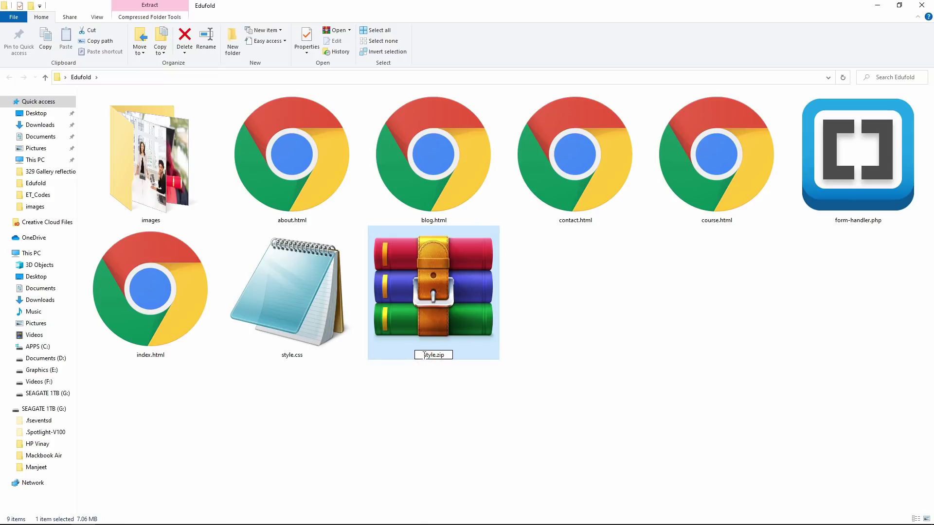
{"action": "type", "text": "website"}
{"action": "key", "text": "Return"}
{"action": "left_click", "coordinate": [682, 334]}
{"action": "left_click", "coordinate": [457, 297]}
{"action": "left_click_drag", "start_coordinate": [658, 438], "coordinate": [457, 301]}
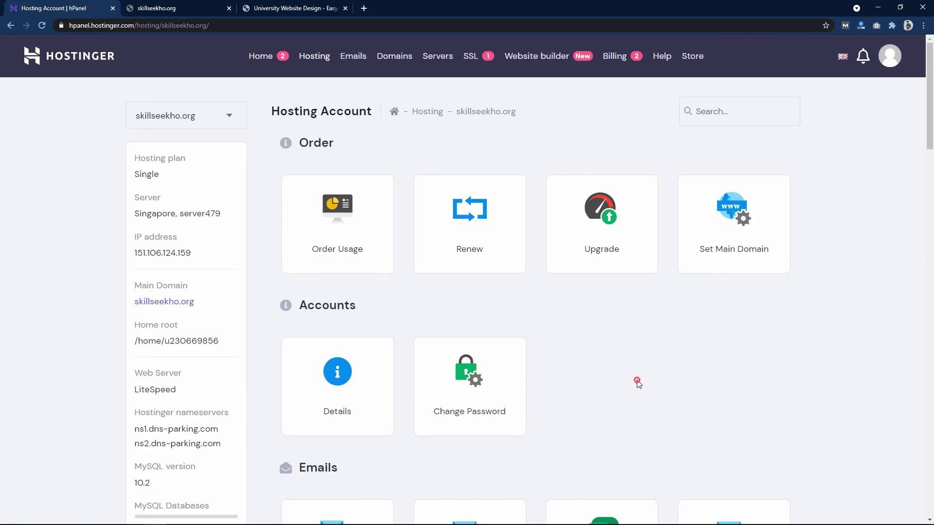
Open the File Manager from the Files section of hPanel
{"action": "scroll", "coordinate": [631, 372], "scroll_direction": "down", "scroll_amount": 5}
{"action": "scroll", "coordinate": [631, 372], "scroll_direction": "down", "scroll_amount": 15}
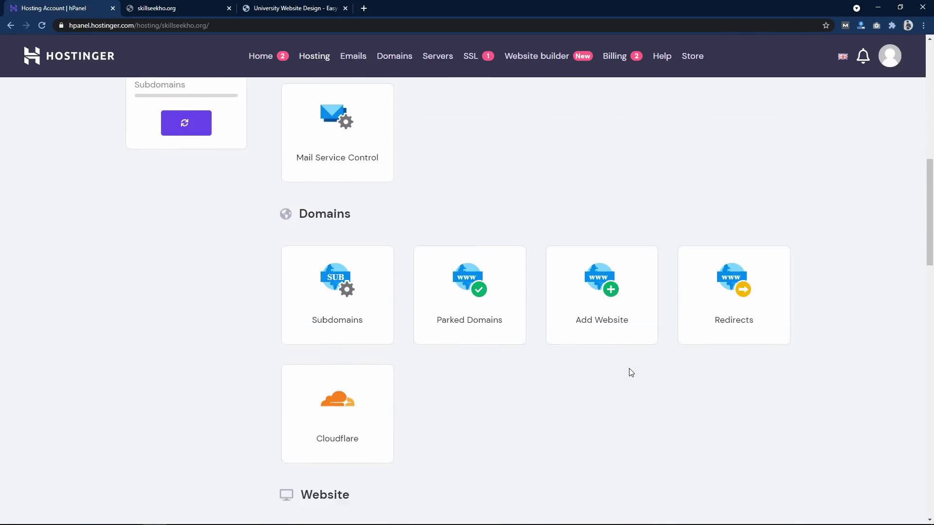
{"action": "scroll", "coordinate": [617, 368], "scroll_direction": "down", "scroll_amount": 2}
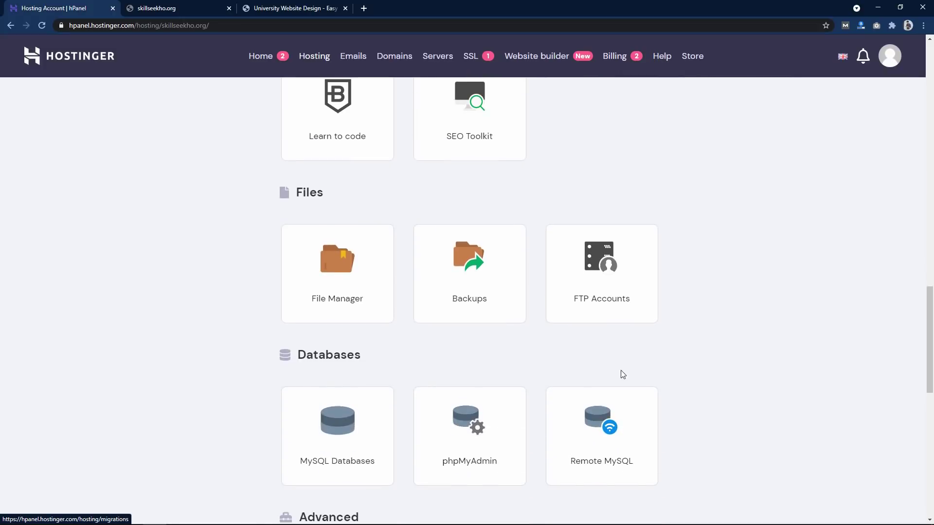
{"action": "left_click_drag", "start_coordinate": [342, 193], "coordinate": [294, 192]}
{"action": "left_click", "coordinate": [357, 193]}
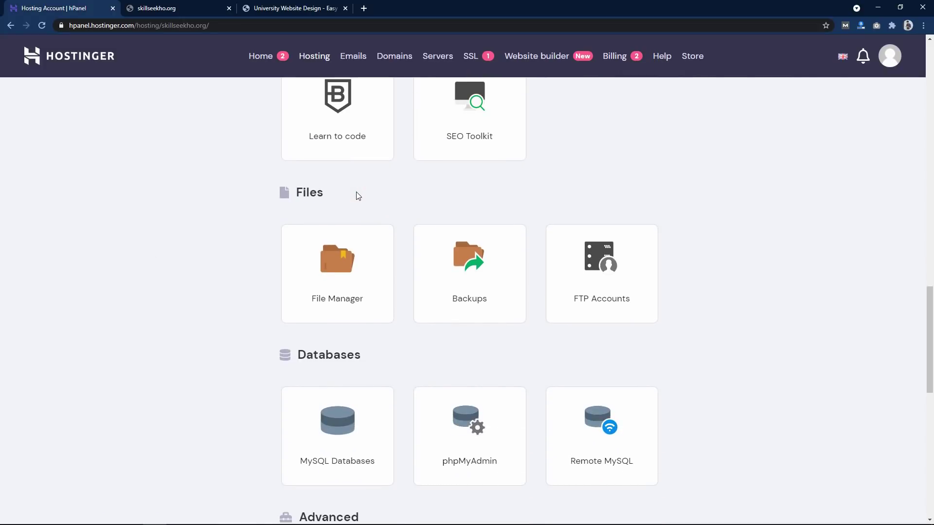
{"action": "left_click", "coordinate": [342, 275]}
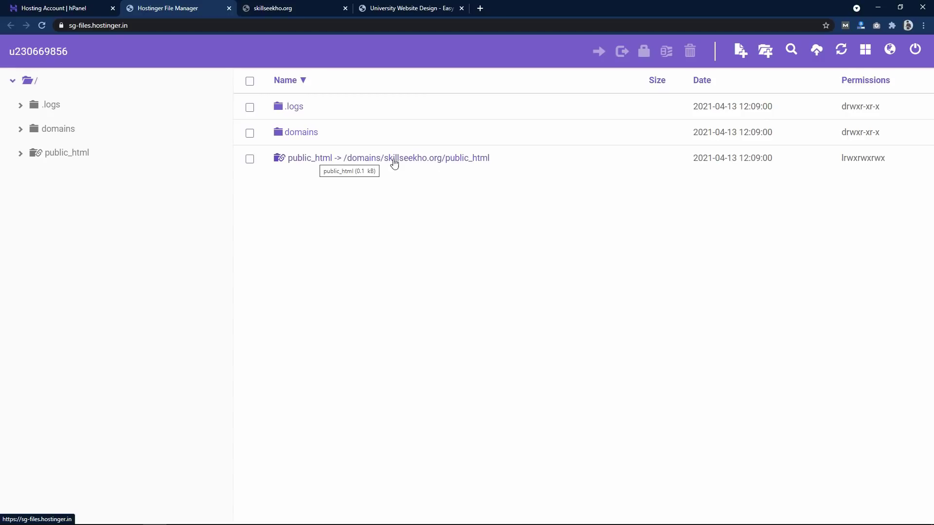
Delete default.php from public_html and enlarge the File Manager view
{"action": "double_click", "coordinate": [308, 162]}
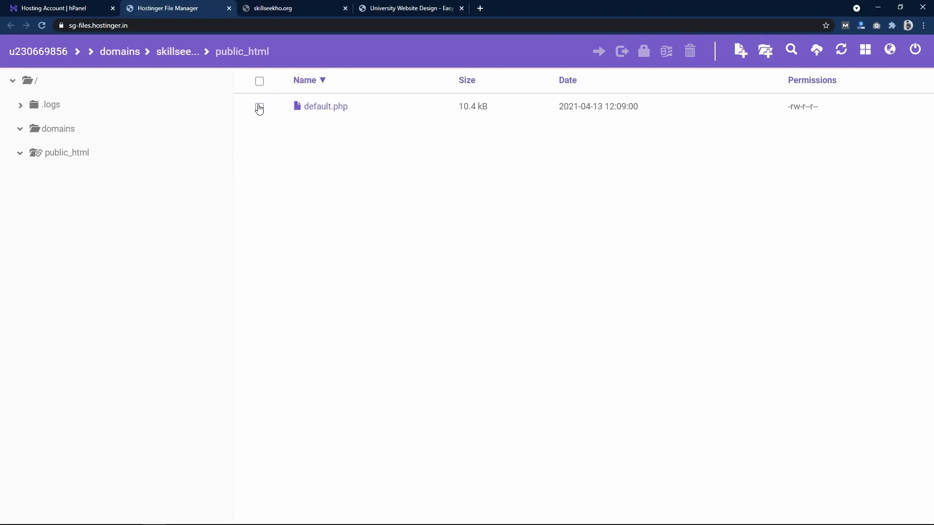
{"action": "left_click", "coordinate": [259, 107]}
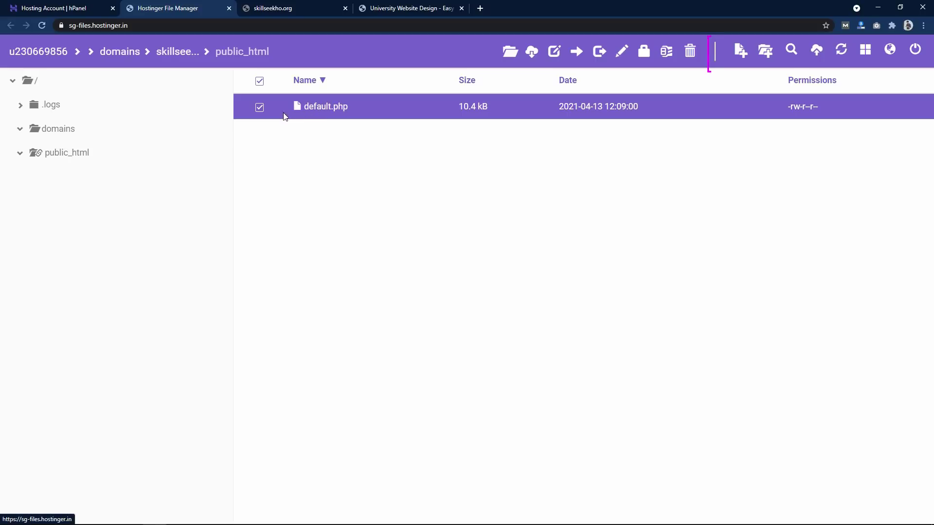
{"action": "left_click", "coordinate": [692, 59]}
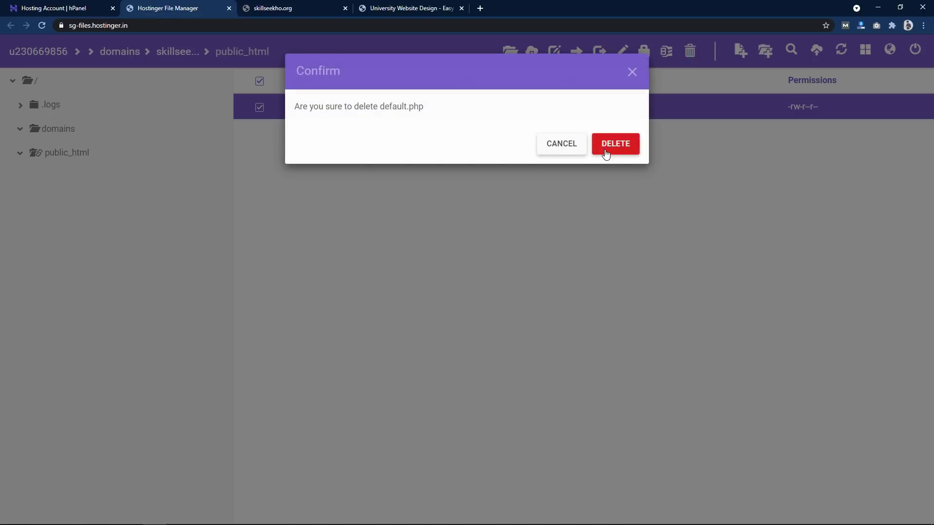
{"action": "left_click", "coordinate": [608, 149]}
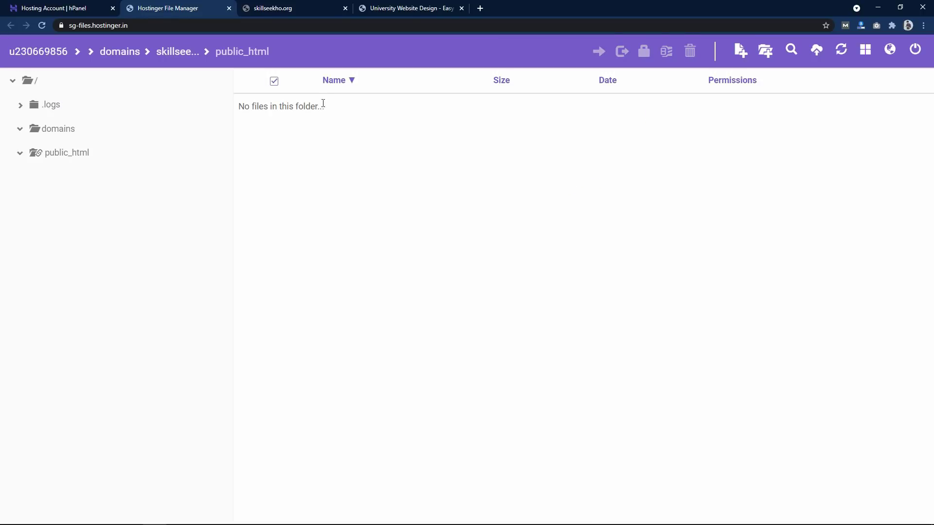
{"action": "key", "text": "ctrl+plus"}
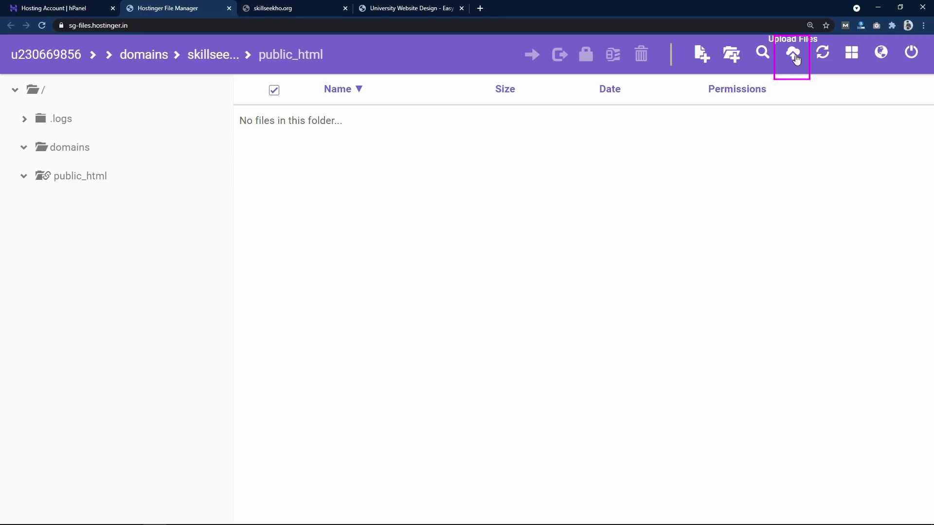
Upload website.zip from the local Edufold folder into public_html
{"action": "left_click", "coordinate": [794, 55]}
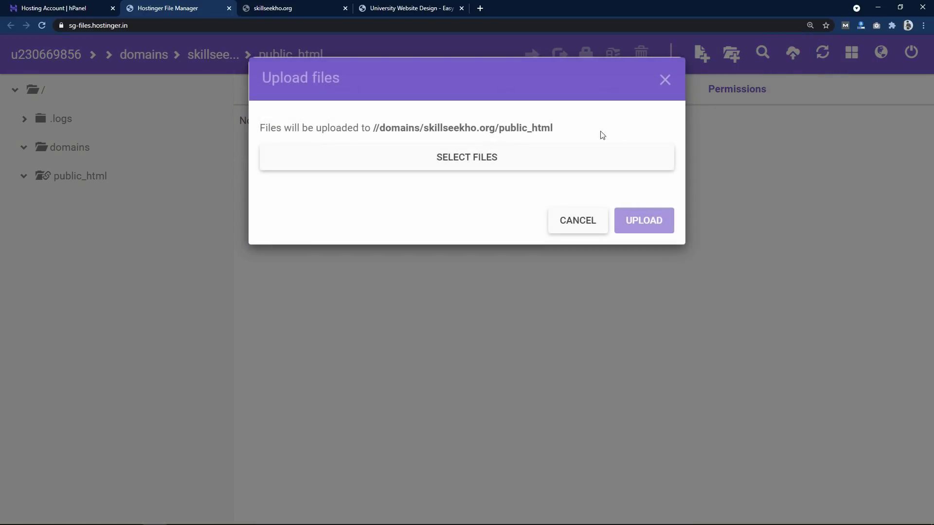
{"action": "left_click", "coordinate": [463, 159]}
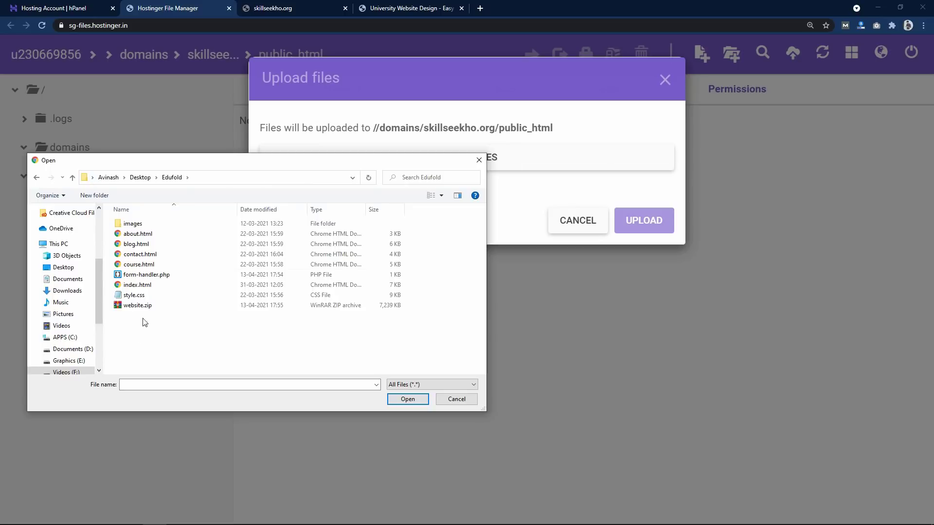
{"action": "left_click", "coordinate": [137, 307]}
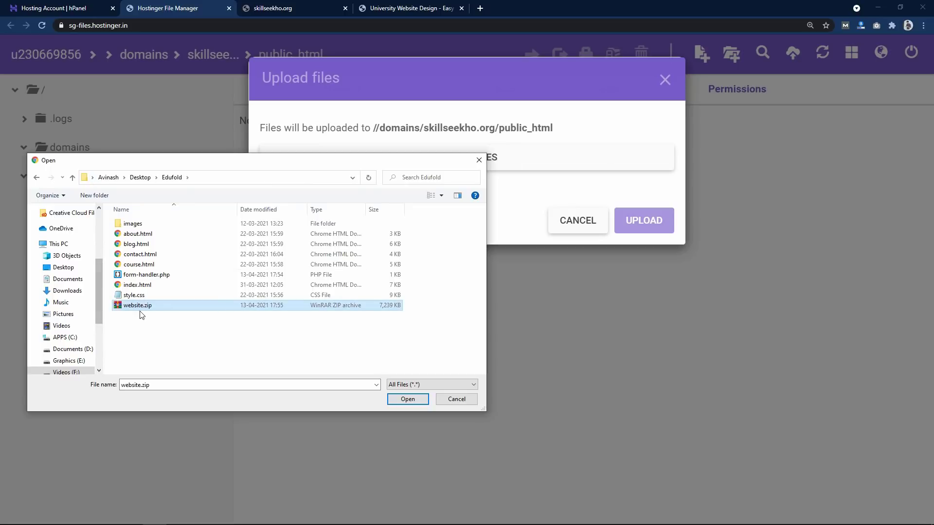
{"action": "left_click", "coordinate": [407, 399]}
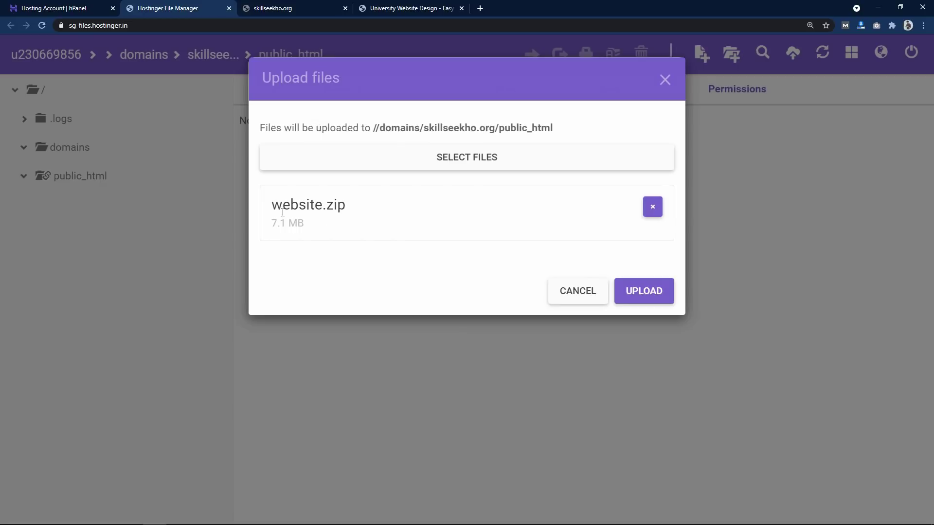
{"action": "left_click", "coordinate": [663, 297]}
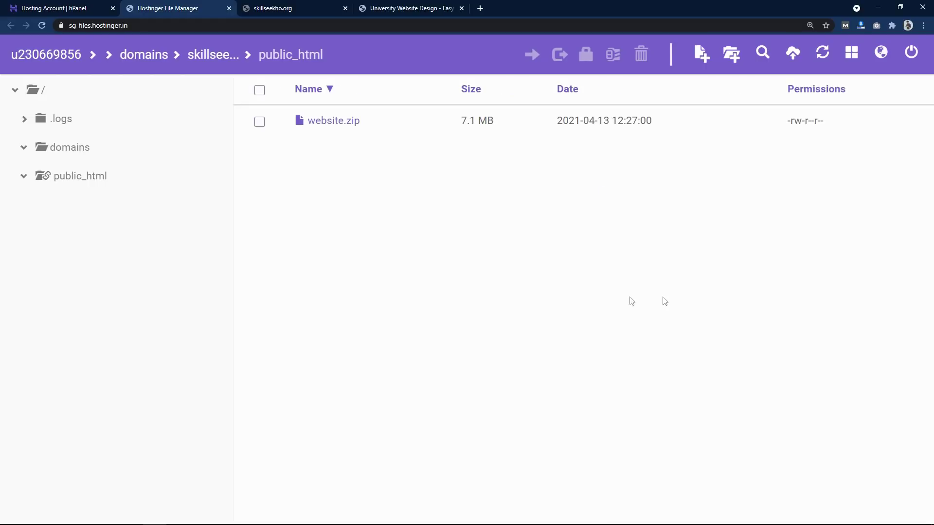
Extract website.zip with the target folder set to '.' so its files land directly in public_html
{"action": "left_click", "coordinate": [325, 122]}
{"action": "right_click", "coordinate": [332, 123]}
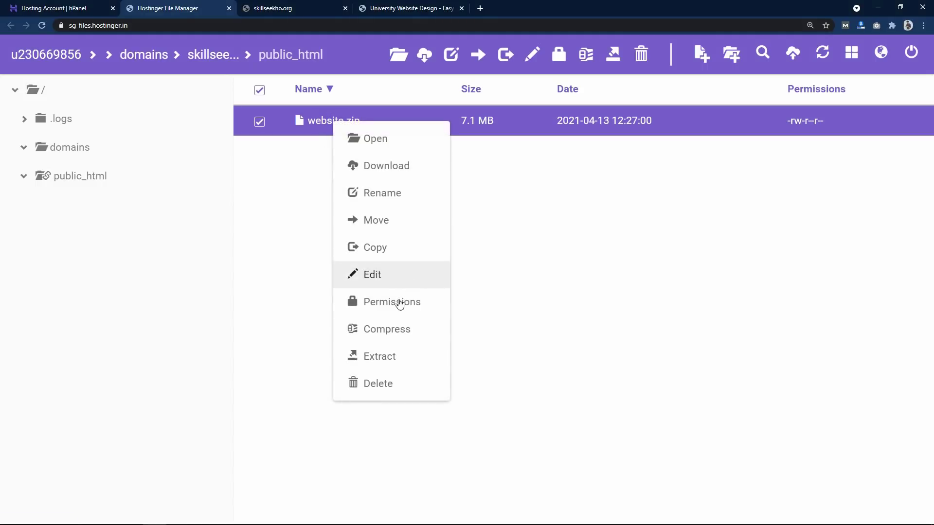
{"action": "left_click", "coordinate": [392, 355]}
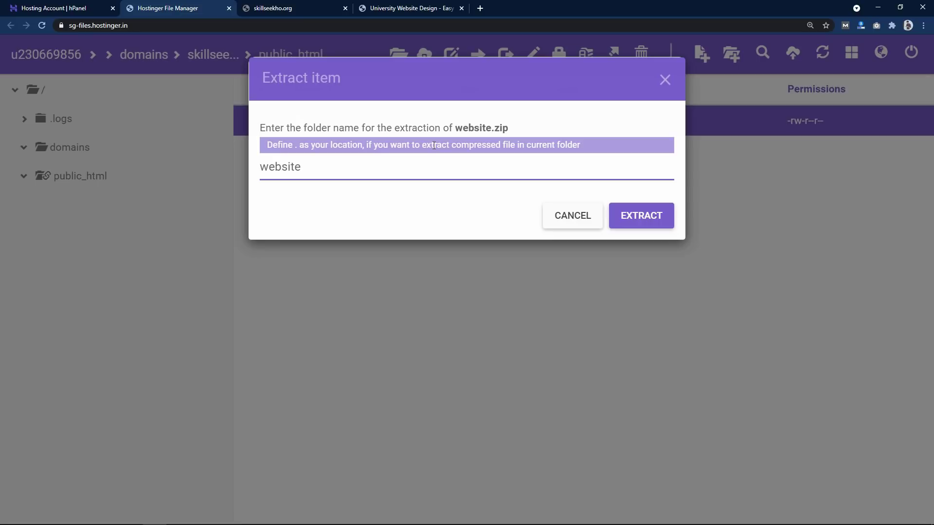
{"action": "left_click_drag", "start_coordinate": [311, 169], "coordinate": [227, 169]}
{"action": "key", "text": "BackSpace"}
{"action": "type", "text": "."}
{"action": "left_click_drag", "start_coordinate": [287, 170], "coordinate": [257, 176]}
{"action": "left_click", "coordinate": [277, 169]}
{"action": "double_click", "coordinate": [288, 168]}
{"action": "left_click", "coordinate": [281, 171]}
{"action": "left_click", "coordinate": [660, 223]}
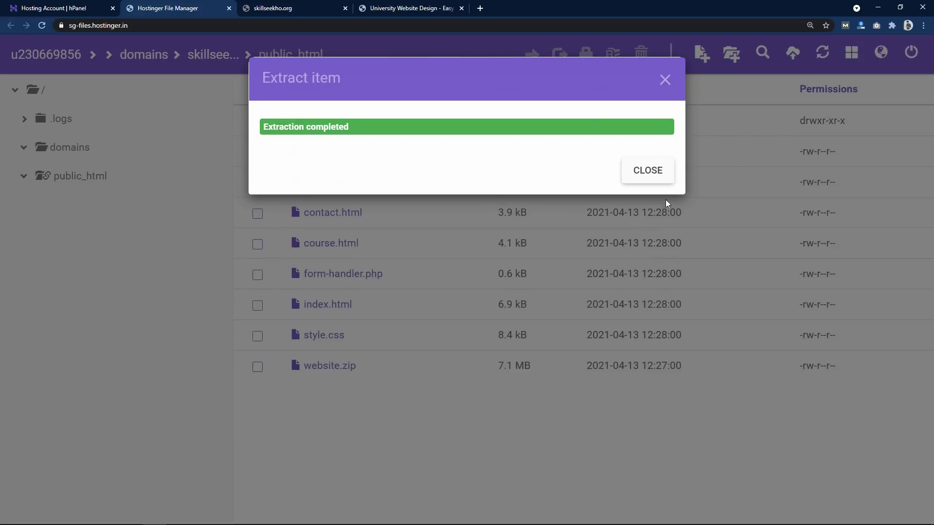
{"action": "left_click", "coordinate": [647, 177]}
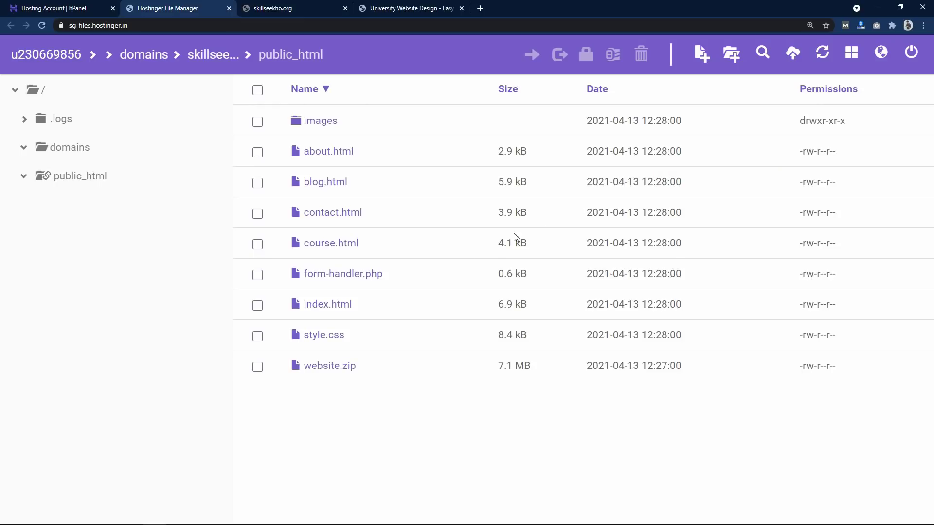
Check the extracted files: images folder, about, blog, contact, course, index pages, form-handler.php and style.css
{"action": "left_click", "coordinate": [324, 127]}
{"action": "left_click", "coordinate": [338, 152]}
{"action": "left_click", "coordinate": [340, 185]}
{"action": "left_click", "coordinate": [336, 215]}
{"action": "left_click", "coordinate": [335, 245]}
{"action": "left_click", "coordinate": [336, 275]}
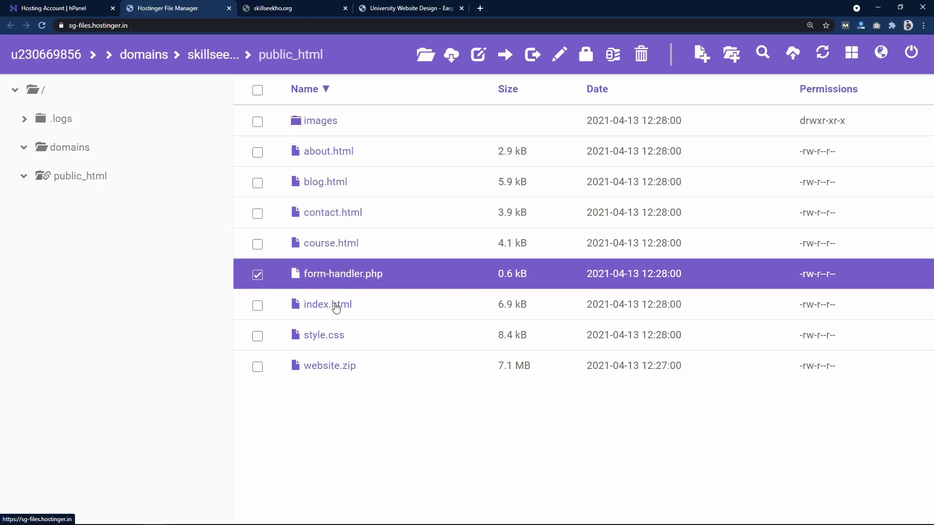
{"action": "left_click", "coordinate": [335, 306]}
{"action": "left_click", "coordinate": [323, 340]}
Delete website.zip from public_html, then begin typing the site address in a new tab
{"action": "left_click", "coordinate": [321, 369]}
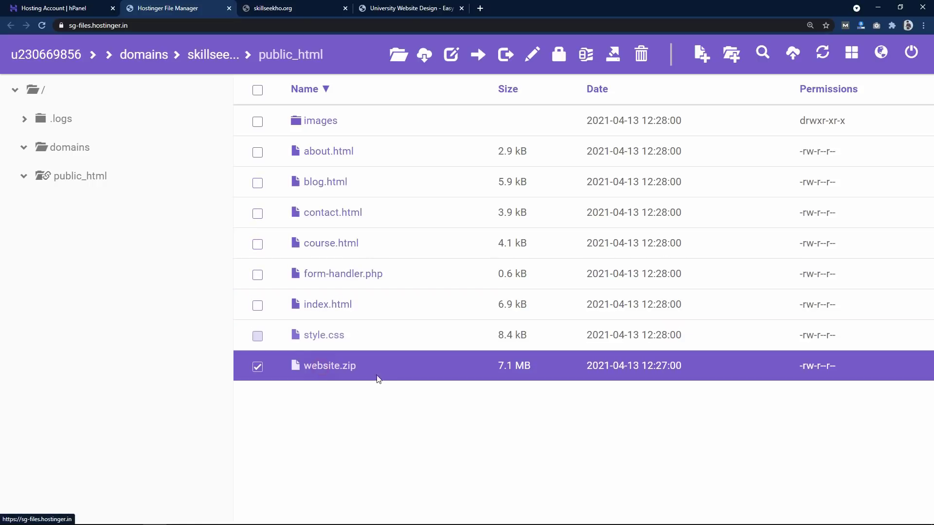
{"action": "right_click", "coordinate": [334, 367]}
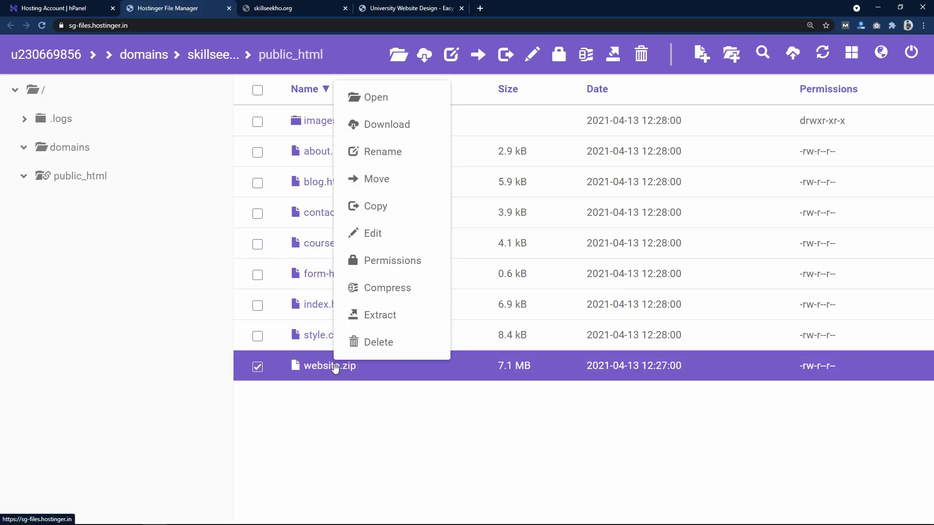
{"action": "left_click", "coordinate": [412, 352]}
{"action": "left_click", "coordinate": [646, 167]}
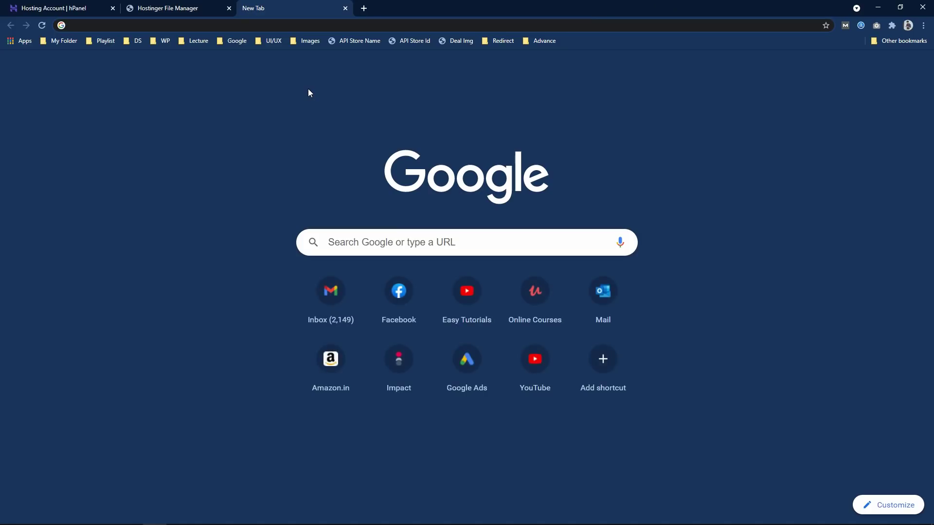
{"action": "type", "text": "skills"}
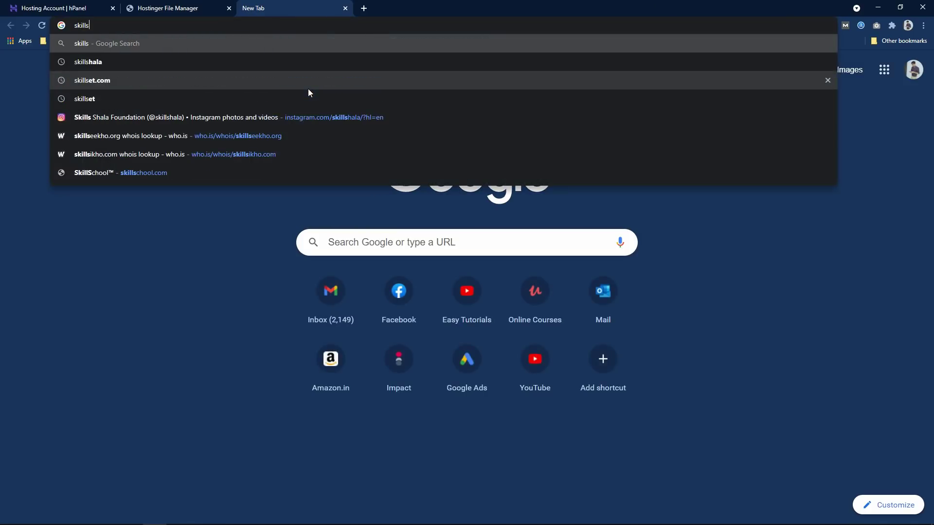
{"action": "type", "text": "eekhio"}
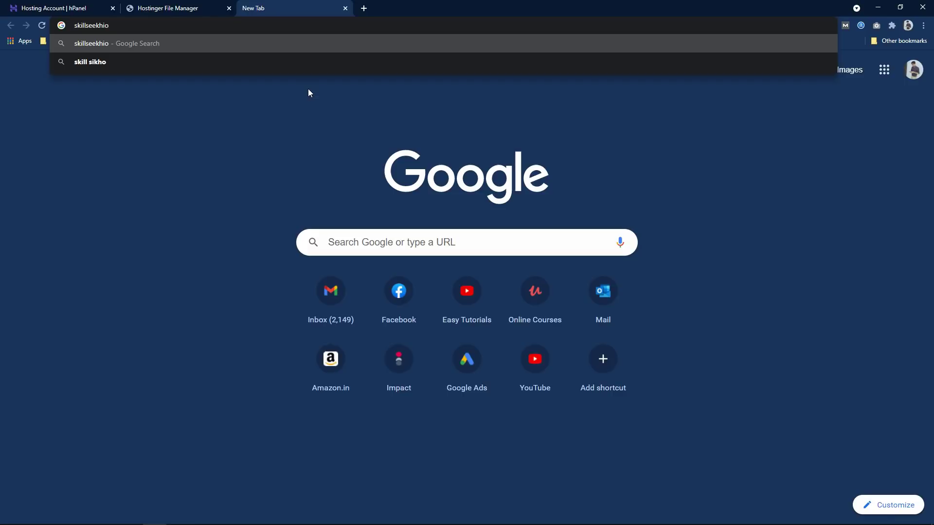
Correct the address to skillseekho.org and load the live Eduford site
{"action": "key", "text": "BackSpace"}
{"action": "key", "text": "BackSpace"}
{"action": "type", "text": "o."}
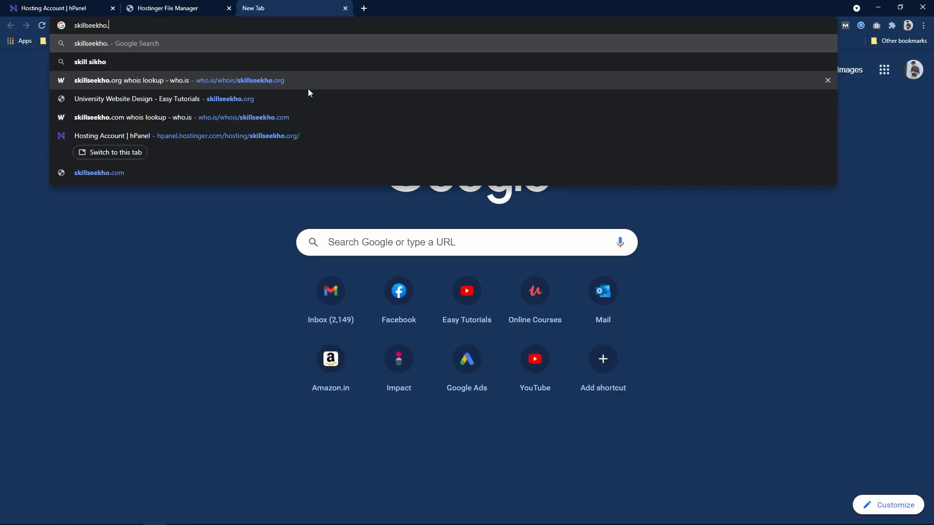
{"action": "type", "text": "o"}
{"action": "type", "text": "rg"}
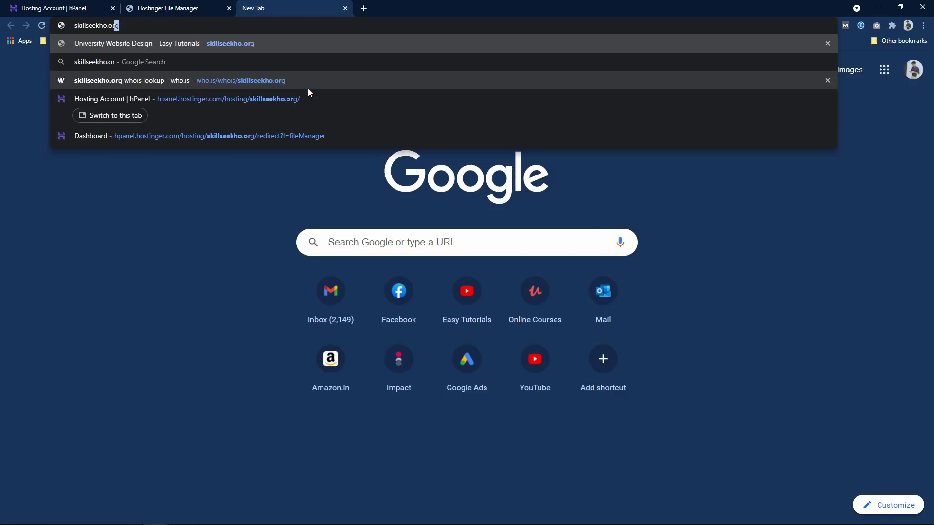
{"action": "left_click", "coordinate": [138, 27]}
{"action": "triple_click", "coordinate": [96, 26]}
{"action": "left_click", "coordinate": [133, 25]}
{"action": "key", "text": "Return"}
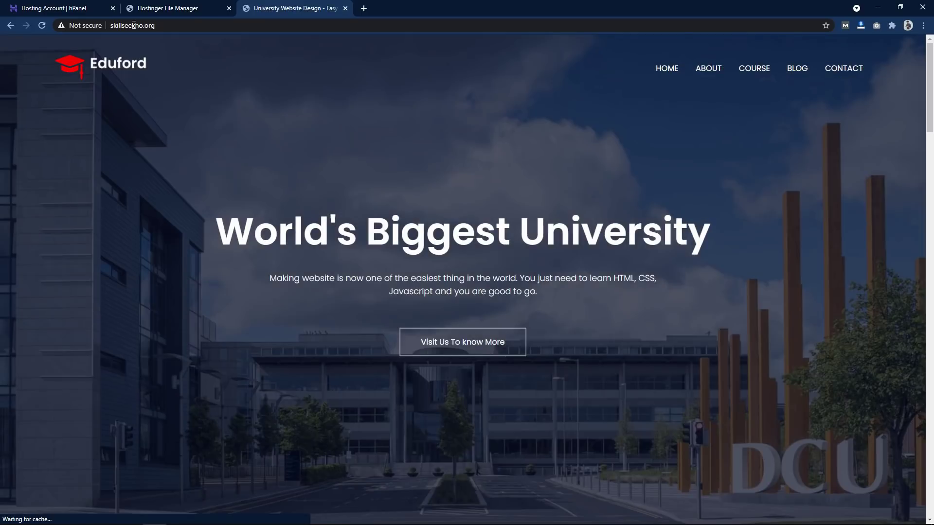
{"action": "left_click_drag", "start_coordinate": [156, 27], "coordinate": [108, 33]}
{"action": "left_click", "coordinate": [351, 89]}
Scroll the homepage, then visit the About, Course, Blog and Contact pages
{"action": "scroll", "coordinate": [460, 207], "scroll_direction": "down", "scroll_amount": 20}
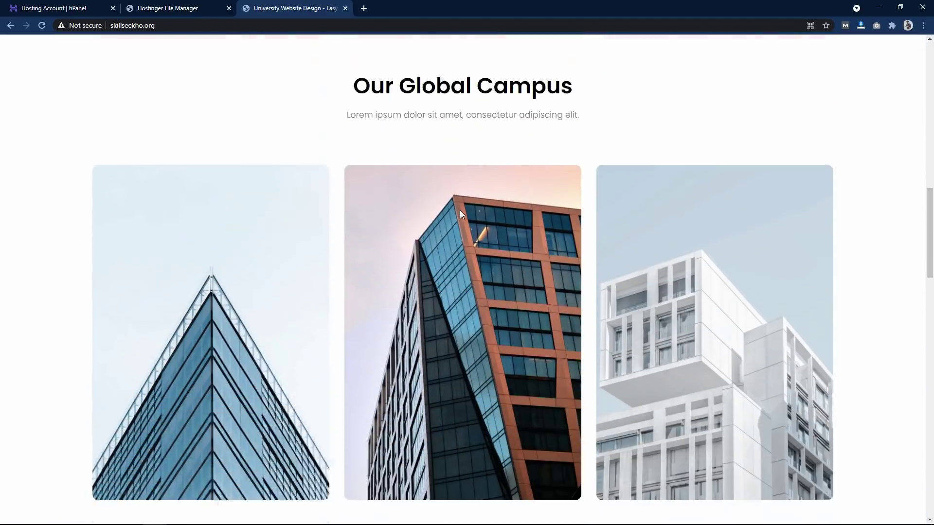
{"action": "scroll", "coordinate": [461, 211], "scroll_direction": "down", "scroll_amount": 7}
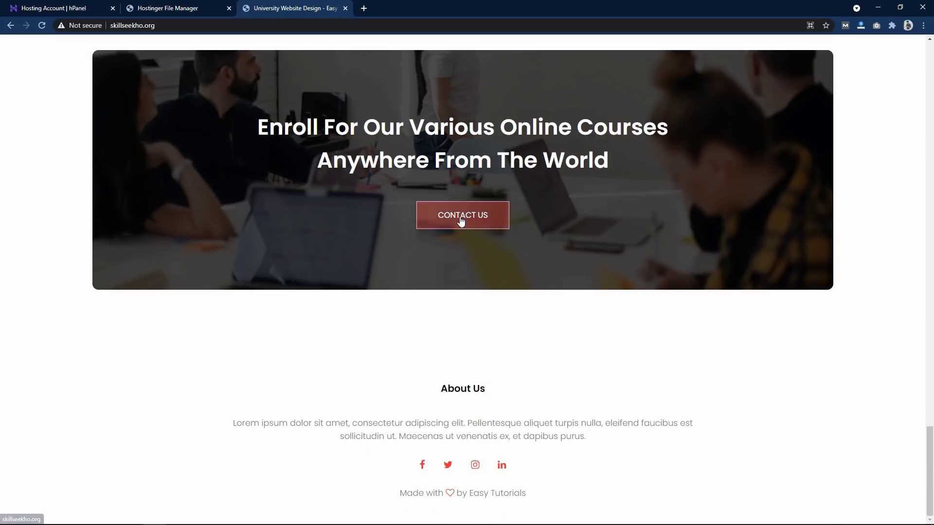
{"action": "scroll", "coordinate": [460, 214], "scroll_direction": "up", "scroll_amount": 15}
{"action": "scroll", "coordinate": [461, 222], "scroll_direction": "up", "scroll_amount": 12}
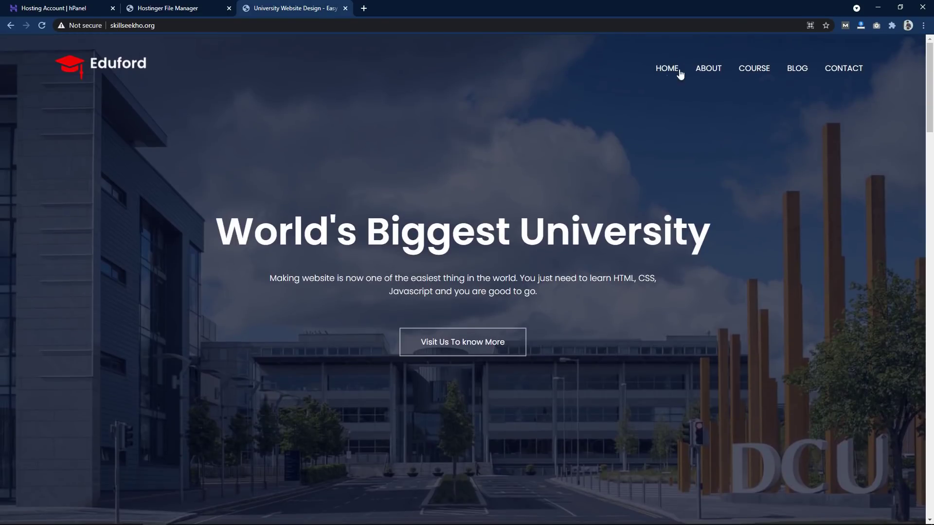
{"action": "left_click", "coordinate": [709, 69]}
{"action": "mouse_move", "coordinate": [932, 95]}
{"action": "left_mouse_down"}
{"action": "mouse_move", "coordinate": [932, 389]}
{"action": "mouse_move", "coordinate": [932, 85]}
{"action": "left_mouse_up"}
{"action": "left_click", "coordinate": [754, 70]}
{"action": "left_click", "coordinate": [798, 72]}
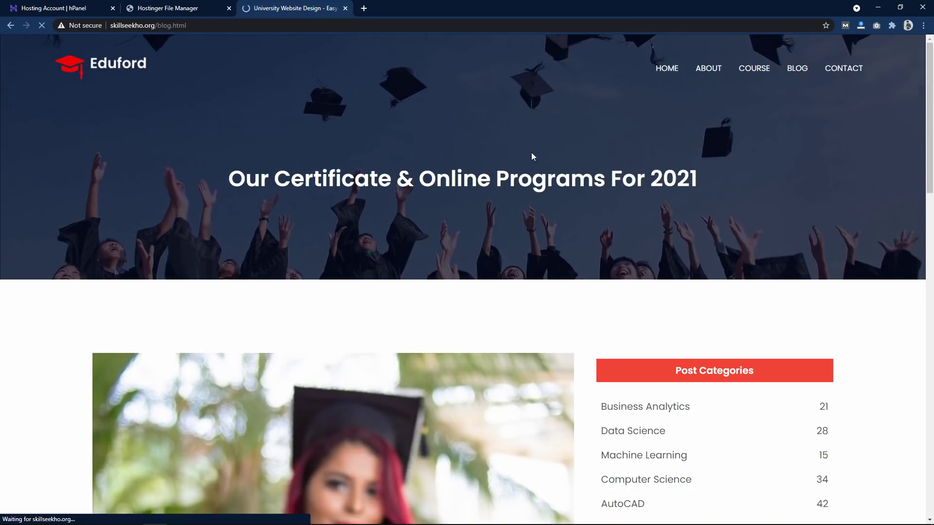
{"action": "left_click_drag", "start_coordinate": [932, 154], "coordinate": [933, 103]}
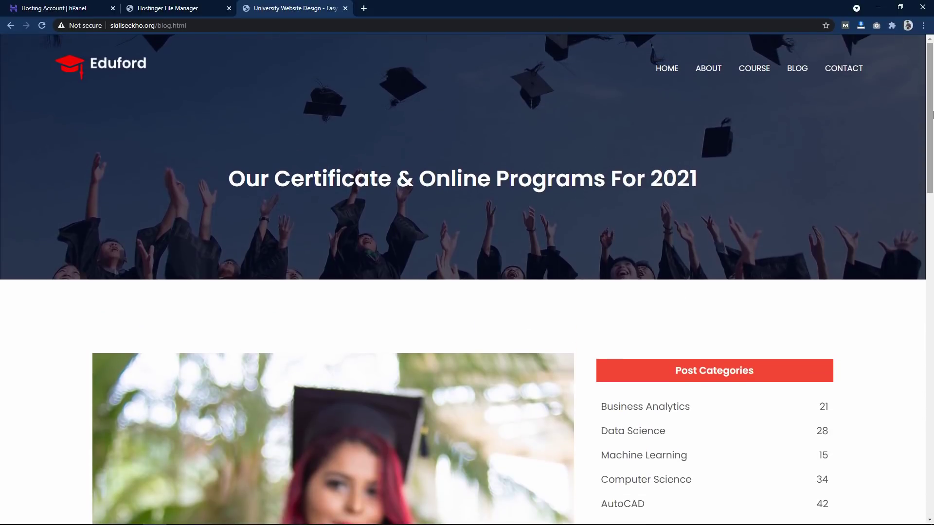
{"action": "left_click", "coordinate": [845, 70]}
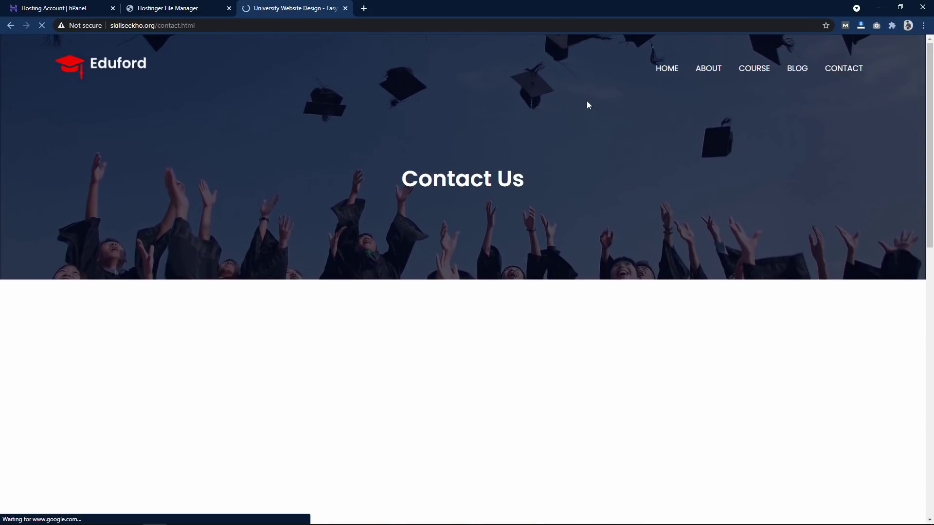
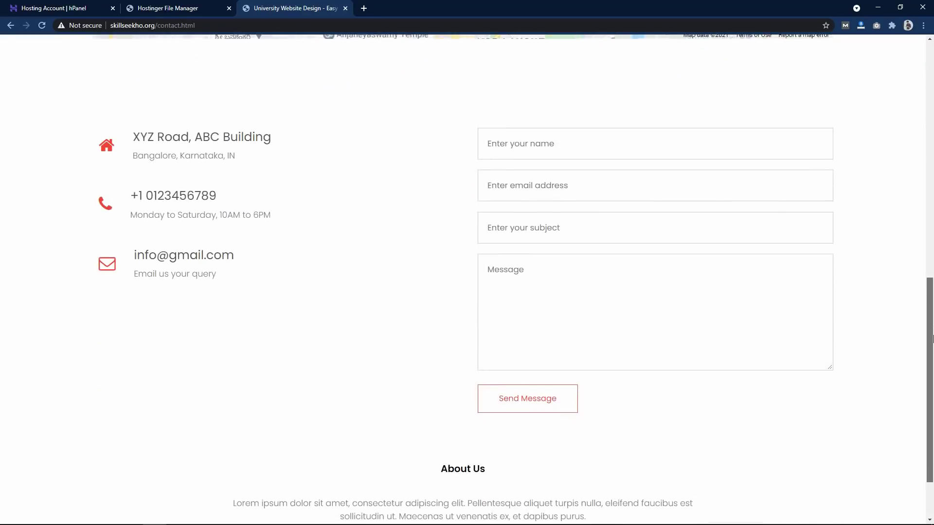
Enter the sender's name and e-mail address in the Eduford contact form
{"action": "left_click", "coordinate": [535, 149]}
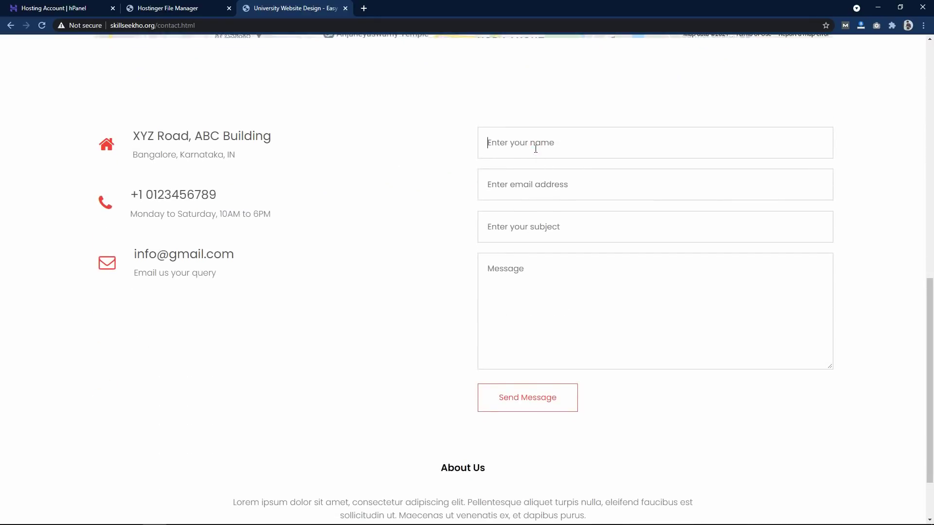
{"action": "type", "text": "Avinash"}
{"action": "left_click", "coordinate": [534, 191]}
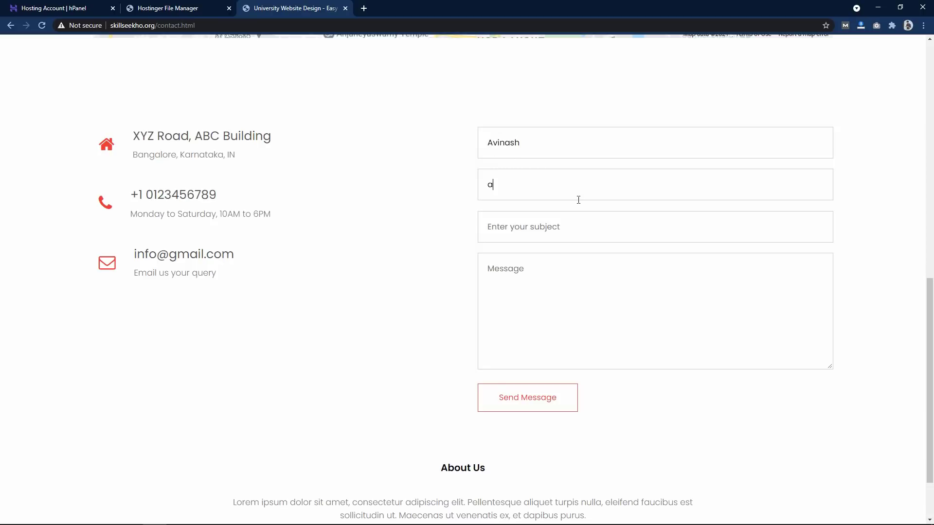
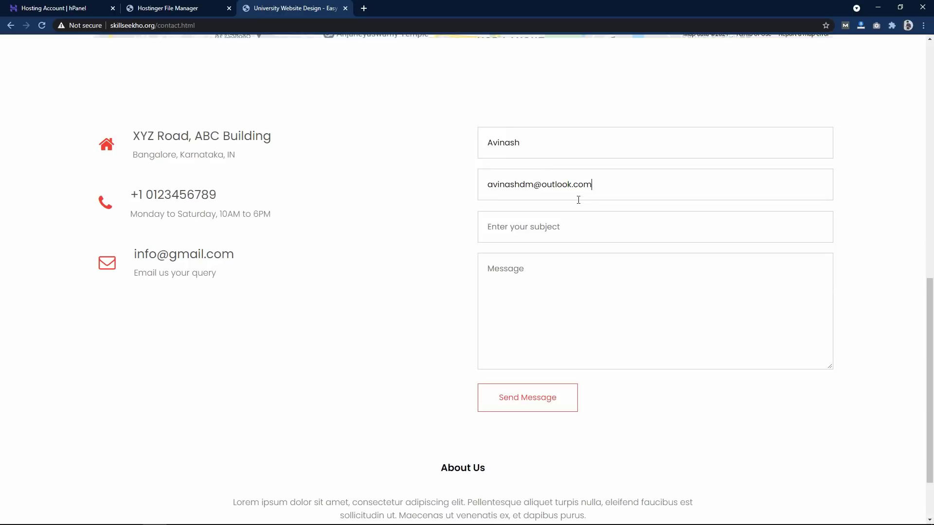
Fill in subject 'Test Msg' and message 'Please Ignore', then submit the form
{"action": "left_click", "coordinate": [549, 229]}
{"action": "type", "text": "Test Msg"}
{"action": "left_click", "coordinate": [541, 284]}
{"action": "type", "text": "Please Ign"}
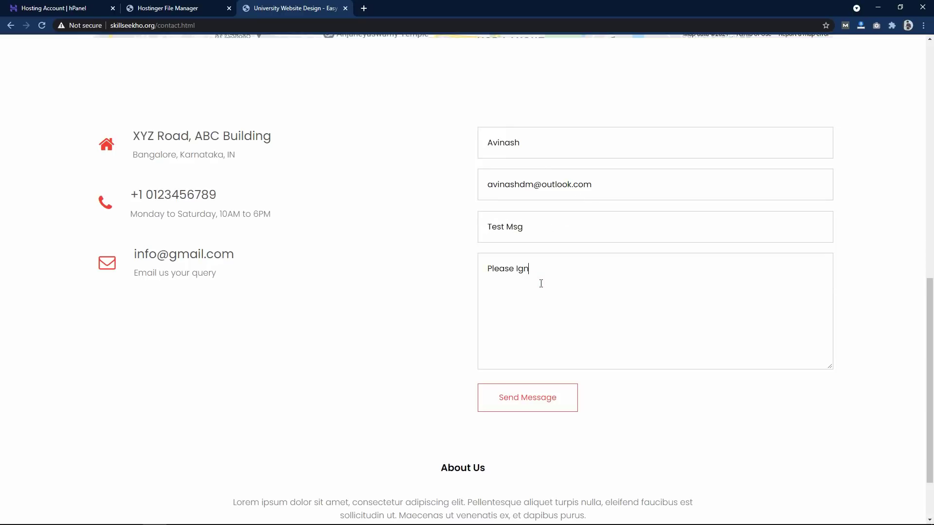
{"action": "left_click_drag", "start_coordinate": [540, 284], "coordinate": [446, 265]}
{"action": "left_click", "coordinate": [630, 273]}
{"action": "left_click", "coordinate": [501, 404]}
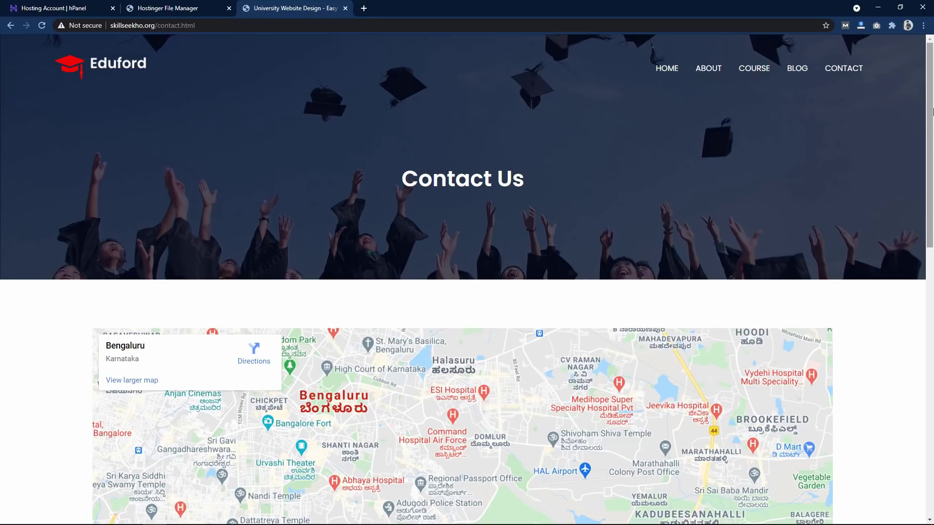
Open the New Form Submission email in Gmail in a new tab, zoomed in
{"action": "left_click", "coordinate": [364, 8]}
{"action": "type", "text": "ma"}
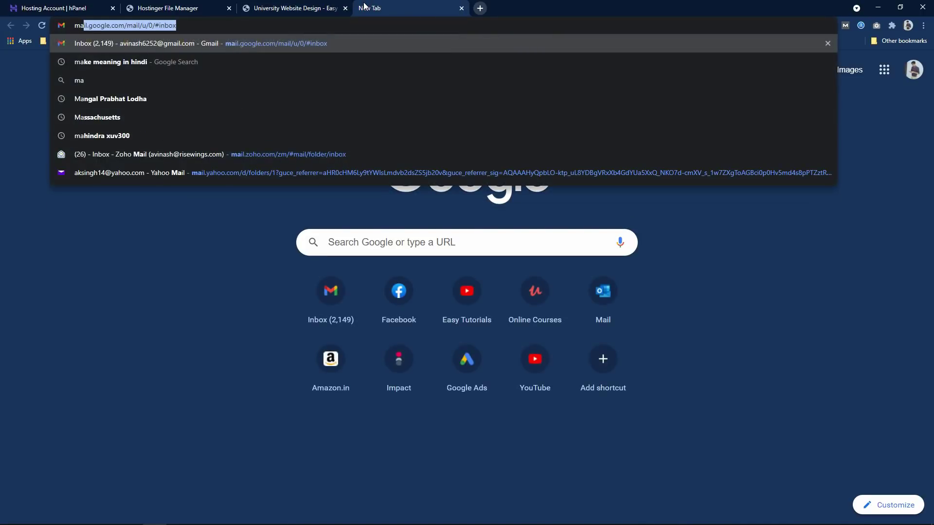
{"action": "key", "text": "Return"}
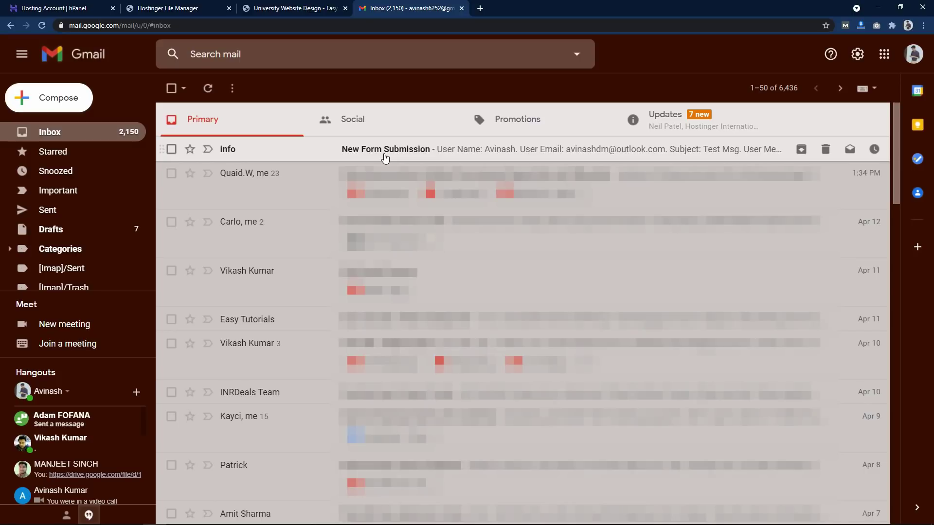
{"action": "left_click", "coordinate": [385, 157]}
{"action": "key", "text": "ctrl+plus"}
{"action": "key", "text": "ctrl+plus"}
{"action": "left_click_drag", "start_coordinate": [241, 141], "coordinate": [397, 141]}
{"action": "left_click", "coordinate": [396, 141]}
{"action": "left_click_drag", "start_coordinate": [245, 140], "coordinate": [369, 140]}
{"action": "left_click", "coordinate": [366, 141]}
{"action": "left_click_drag", "start_coordinate": [779, 179], "coordinate": [718, 179]}
{"action": "left_click", "coordinate": [719, 180]}
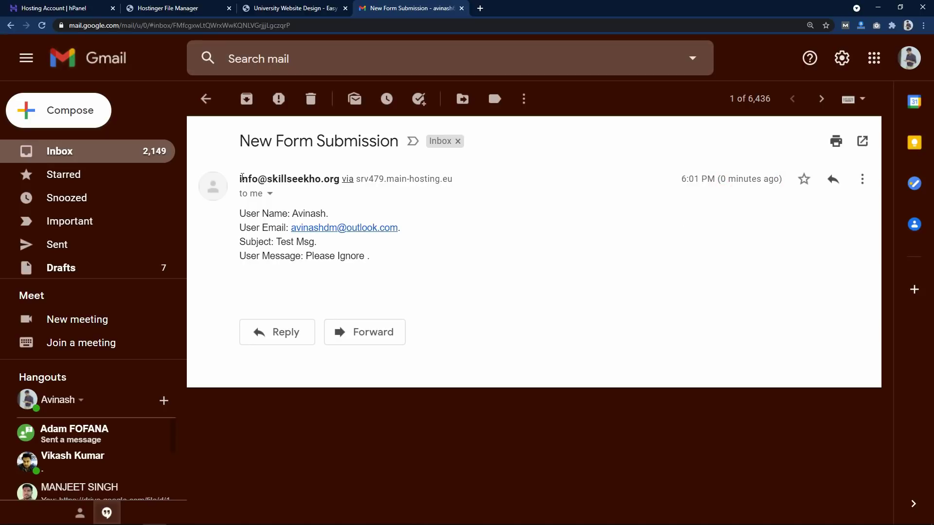
{"action": "mouse_move", "coordinate": [242, 178]}
{"action": "left_click_drag", "start_coordinate": [240, 178], "coordinate": [339, 179]}
{"action": "left_click", "coordinate": [337, 179]}
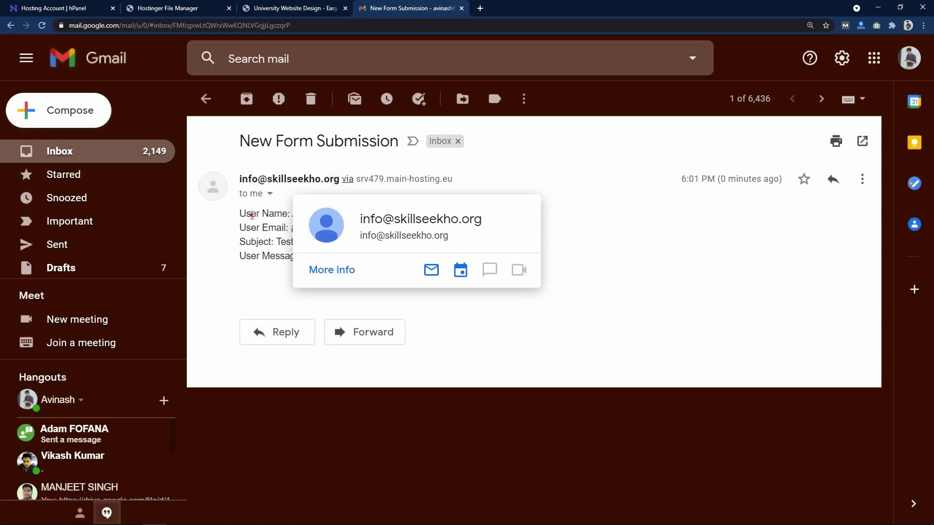
Verify the submitted name, subject 'Test Msg' and message 'Please Ignore', then return to Eduford
{"action": "left_click_drag", "start_coordinate": [294, 214], "coordinate": [326, 214]}
{"action": "left_click", "coordinate": [258, 229]}
{"action": "double_click", "coordinate": [248, 227]}
{"action": "left_click", "coordinate": [251, 227]}
{"action": "left_click_drag", "start_coordinate": [279, 242], "coordinate": [336, 248]}
{"action": "left_click", "coordinate": [335, 247]}
{"action": "left_click_drag", "start_coordinate": [243, 256], "coordinate": [380, 261]}
{"action": "left_click", "coordinate": [291, 256]}
{"action": "left_click", "coordinate": [321, 257]}
{"action": "left_click", "coordinate": [380, 262]}
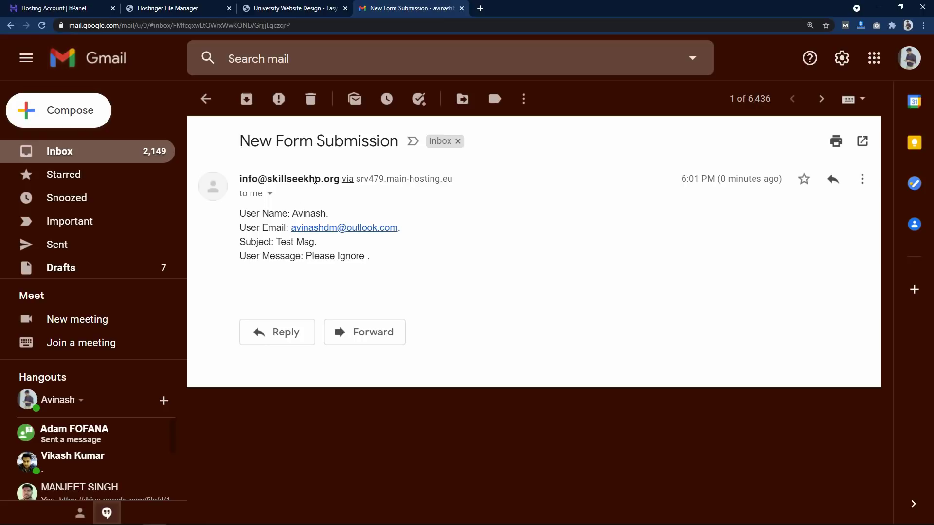
{"action": "left_click", "coordinate": [292, 5]}
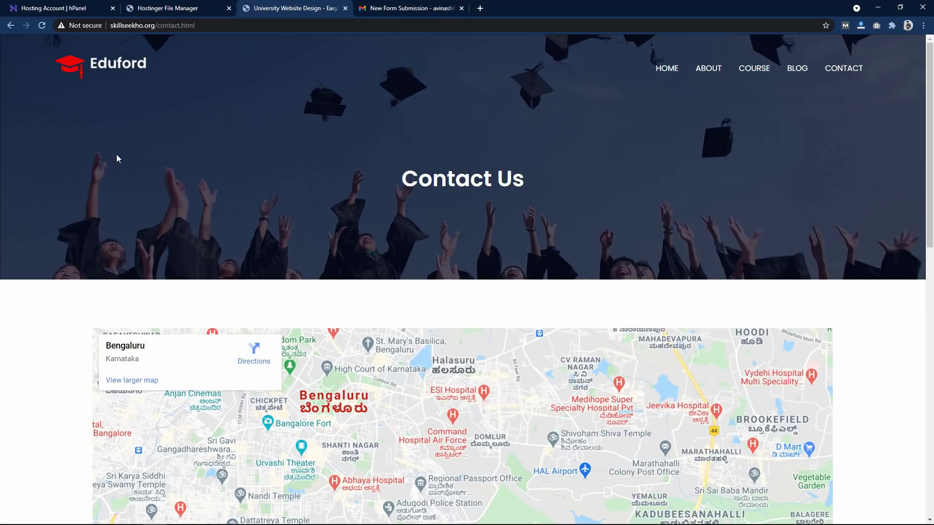
Load the Eduford home page via the logo and inspect its web address
{"action": "left_click", "coordinate": [116, 72]}
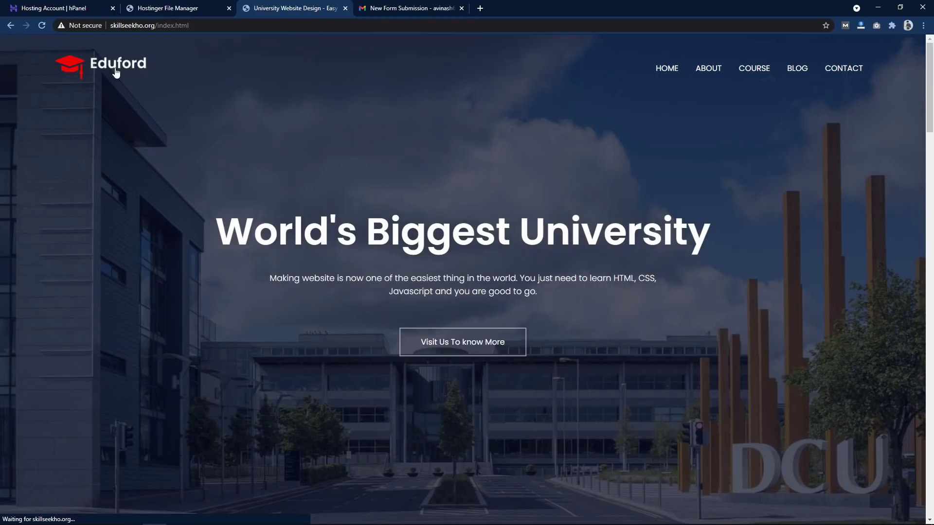
{"action": "left_click", "coordinate": [112, 26]}
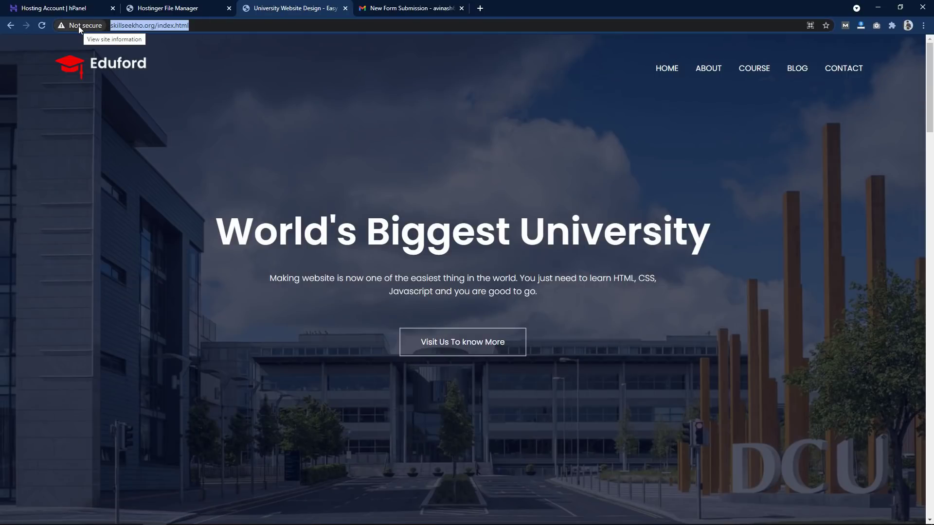
{"action": "left_click", "coordinate": [102, 87]}
{"action": "left_click", "coordinate": [229, 26]}
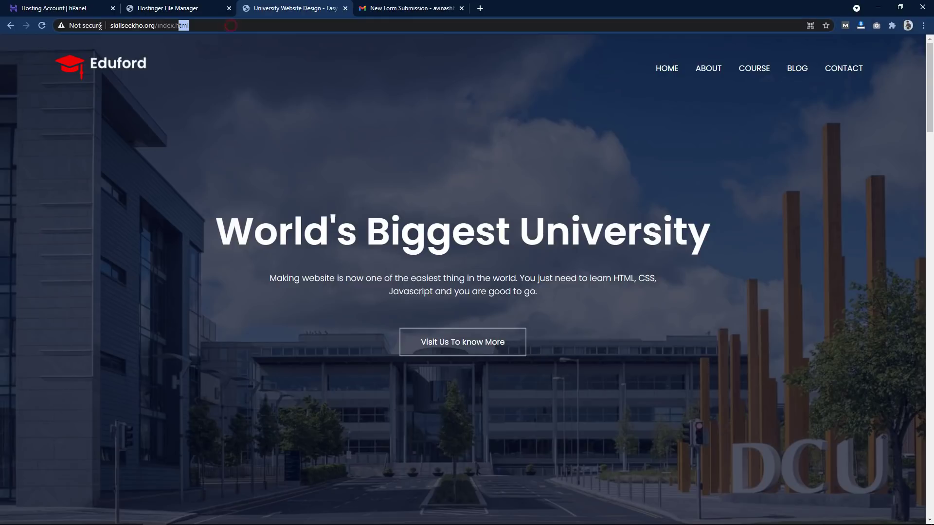
{"action": "left_click", "coordinate": [110, 149]}
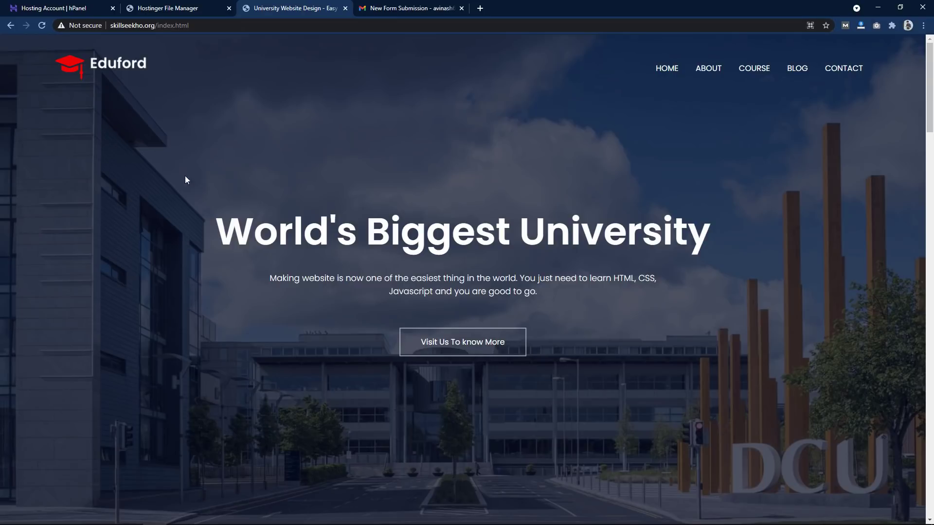
Go back to the top of the skillseekho.org hosting dashboard in hPanel
{"action": "left_click", "coordinate": [165, 8]}
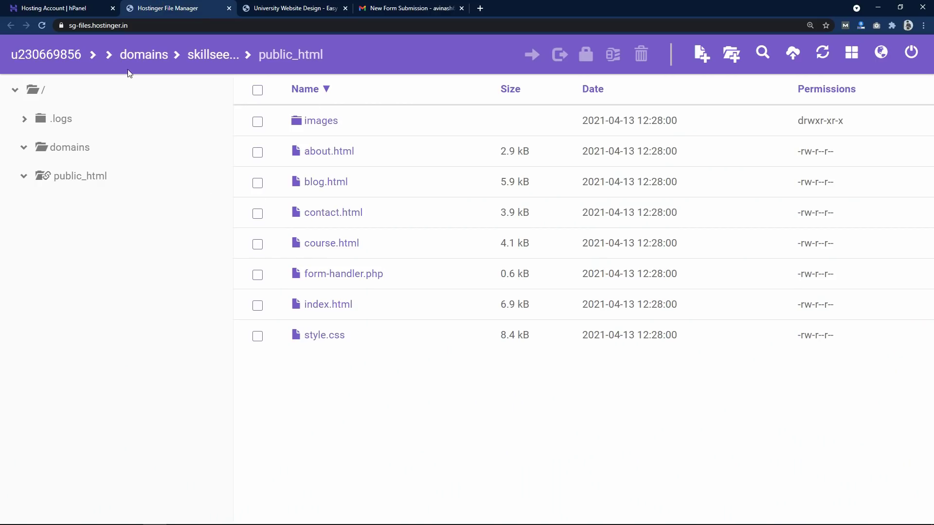
{"action": "left_click", "coordinate": [86, 5]}
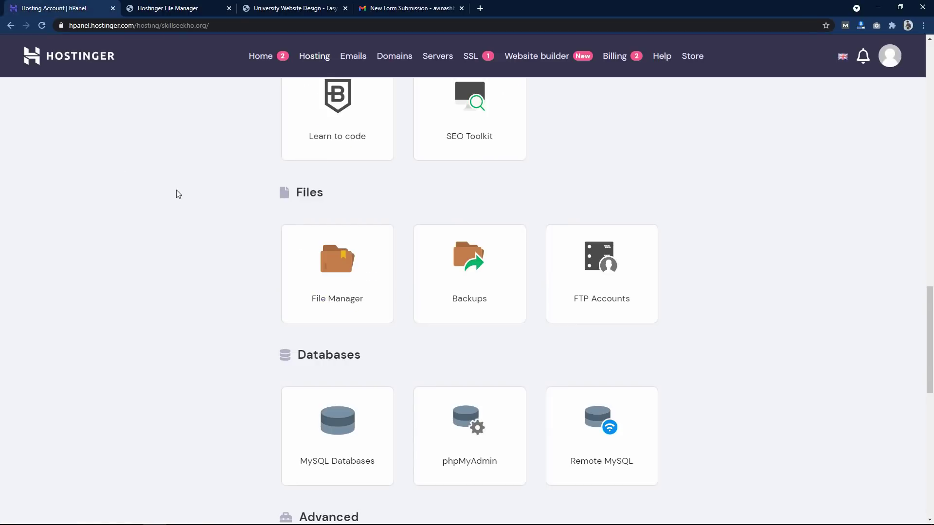
{"action": "scroll", "coordinate": [178, 204], "scroll_direction": "up", "scroll_amount": 20}
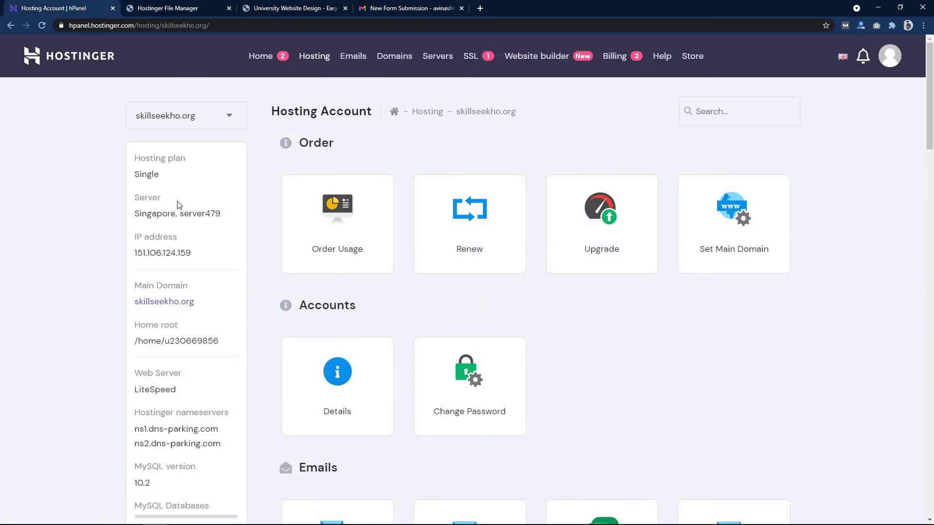
Set up Lifetime SSL (Let's Encrypt) for skillseekho.org from the SSL page and install it
{"action": "left_click", "coordinate": [484, 61]}
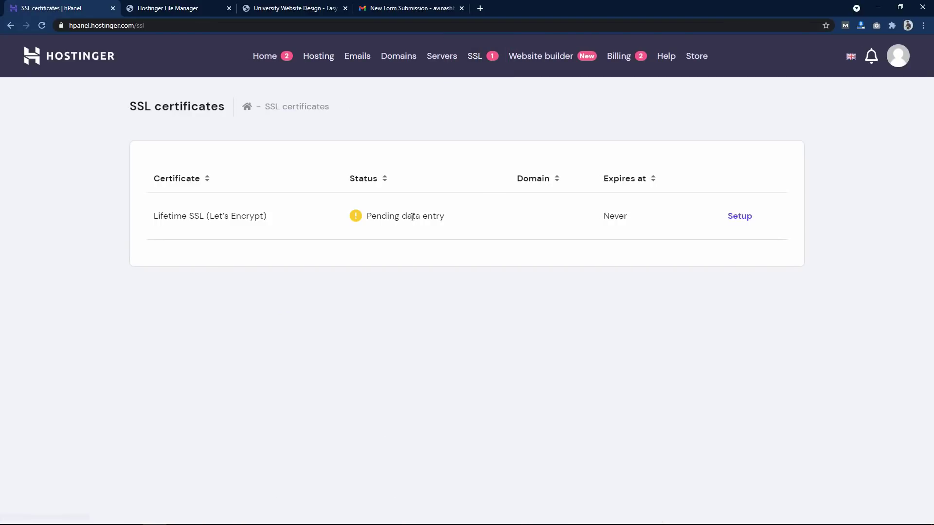
{"action": "left_click_drag", "start_coordinate": [151, 216], "coordinate": [259, 215]}
{"action": "left_click_drag", "start_coordinate": [381, 219], "coordinate": [458, 222]}
{"action": "left_click", "coordinate": [459, 223]}
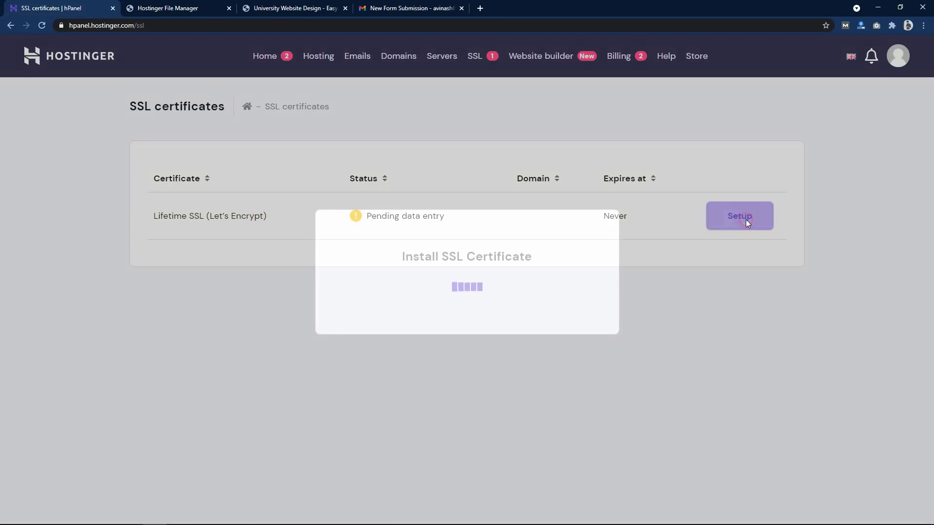
{"action": "left_click", "coordinate": [746, 220]}
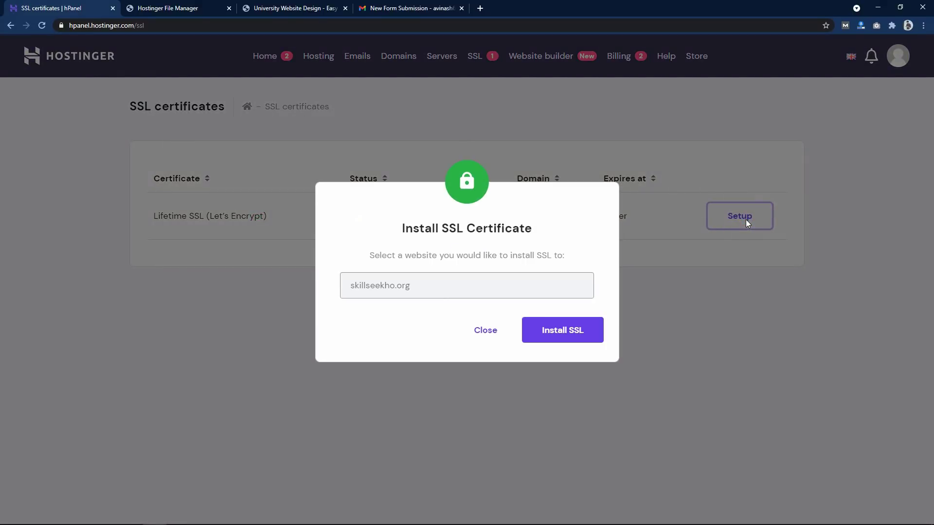
{"action": "left_click_drag", "start_coordinate": [428, 292], "coordinate": [350, 287]}
{"action": "left_click", "coordinate": [351, 287]}
{"action": "left_click_drag", "start_coordinate": [422, 291], "coordinate": [356, 287]}
{"action": "left_click", "coordinate": [356, 287]}
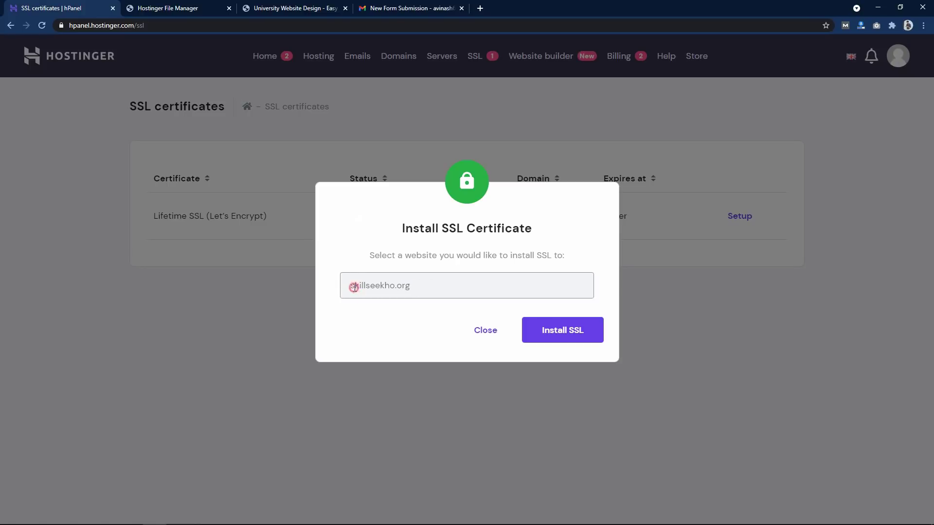
{"action": "left_click", "coordinate": [560, 330]}
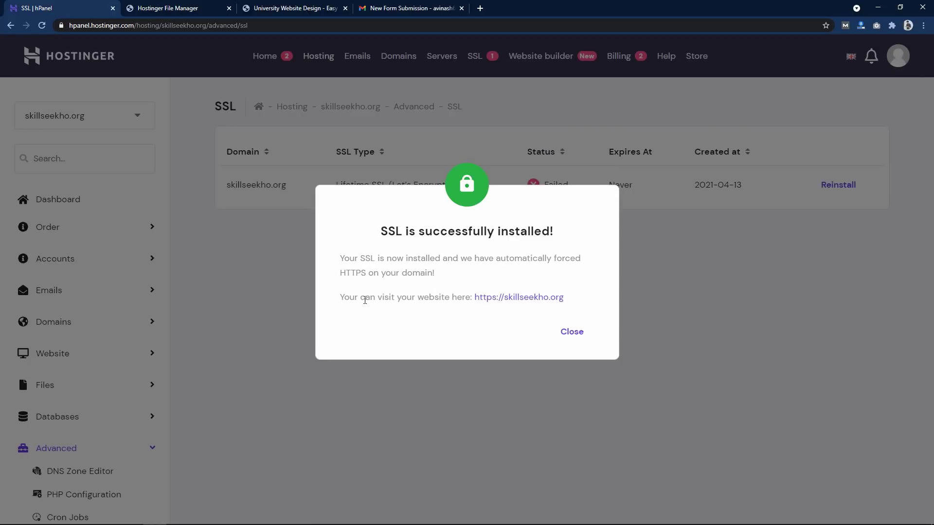
Review the SSL installed confirmation and its visit-website note
{"action": "left_click_drag", "start_coordinate": [340, 305], "coordinate": [455, 301]}
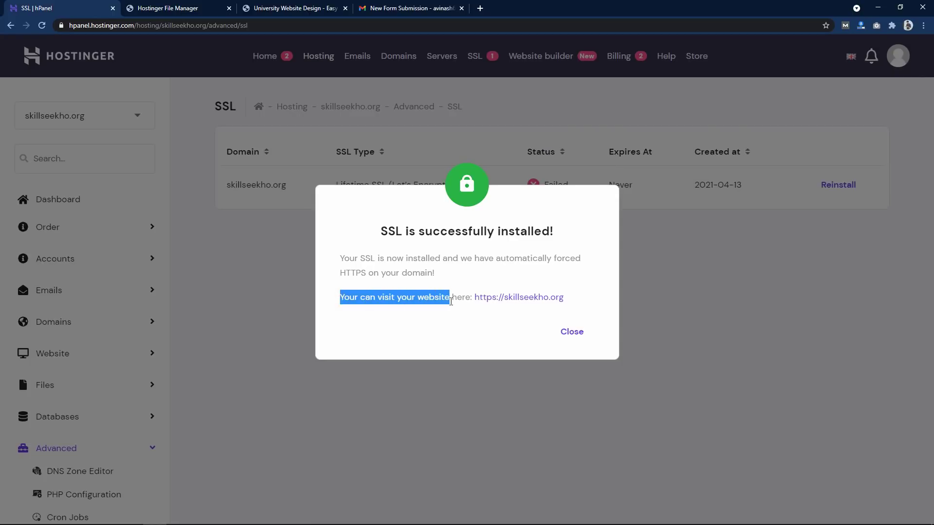
{"action": "left_click", "coordinate": [458, 300]}
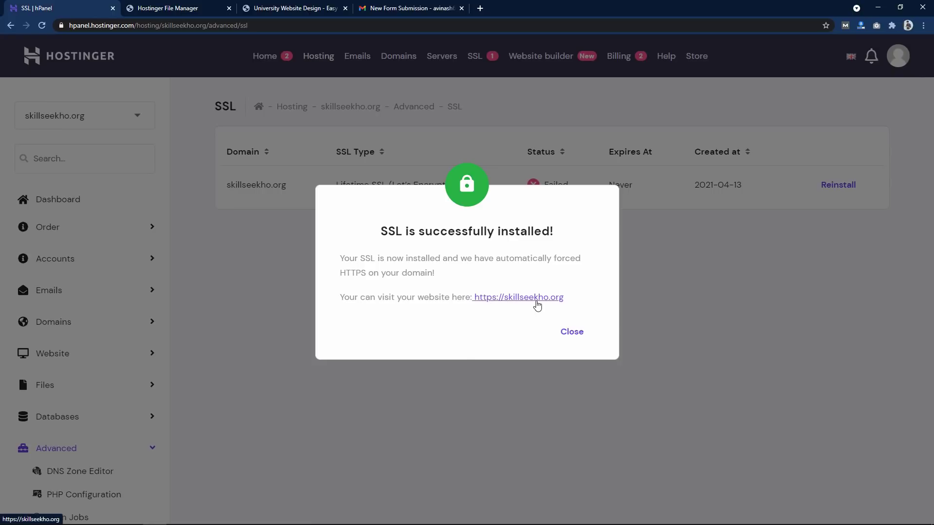
{"action": "left_click_drag", "start_coordinate": [379, 225], "coordinate": [554, 232]}
{"action": "left_click", "coordinate": [554, 232]}
{"action": "left_click", "coordinate": [508, 300]}
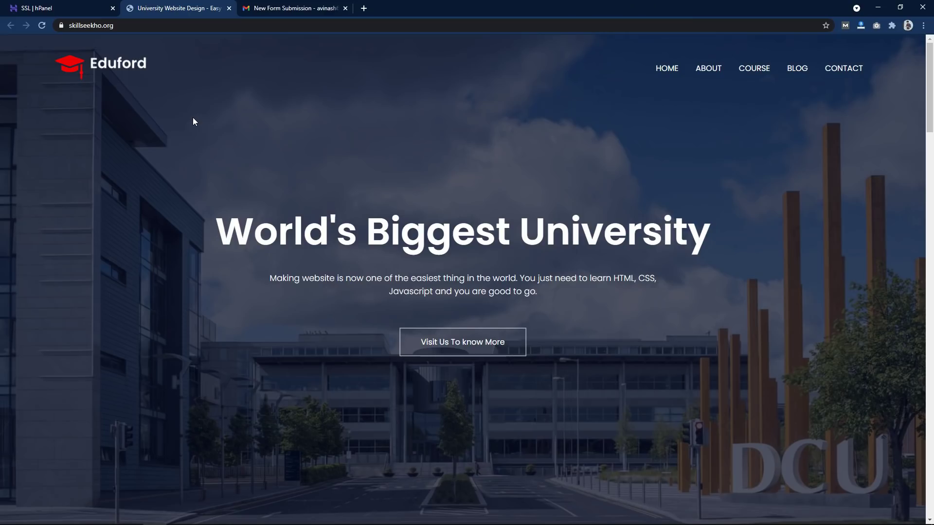
{"action": "left_click_drag", "start_coordinate": [930, 102], "coordinate": [930, 127]}
{"action": "left_click_drag", "start_coordinate": [139, 25], "coordinate": [62, 28]}
{"action": "left_click", "coordinate": [283, 103]}
{"action": "key", "text": "ctrl+1"}
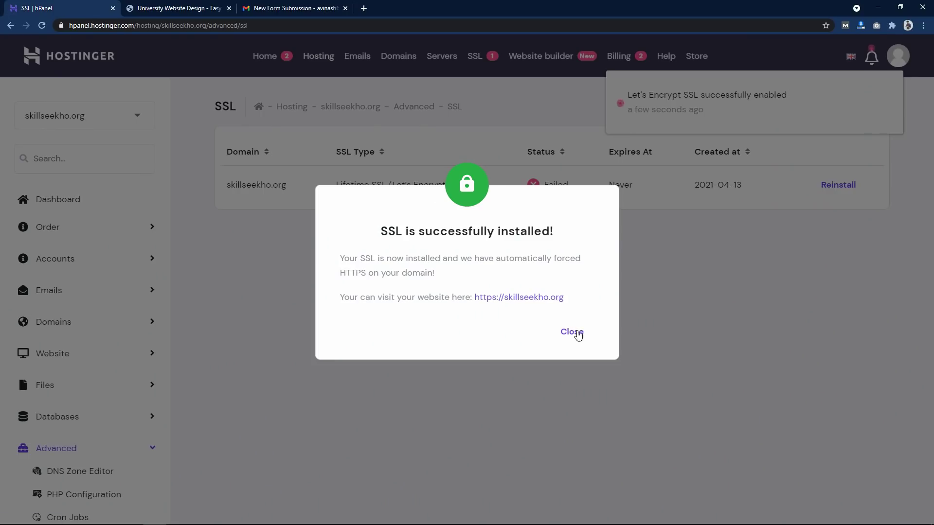
{"action": "left_click", "coordinate": [573, 332]}
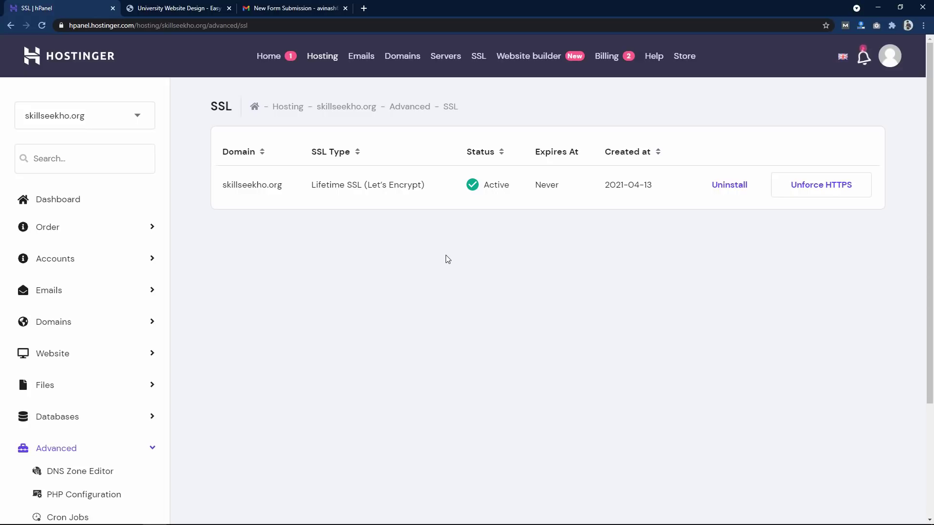
{"action": "left_click", "coordinate": [361, 61]}
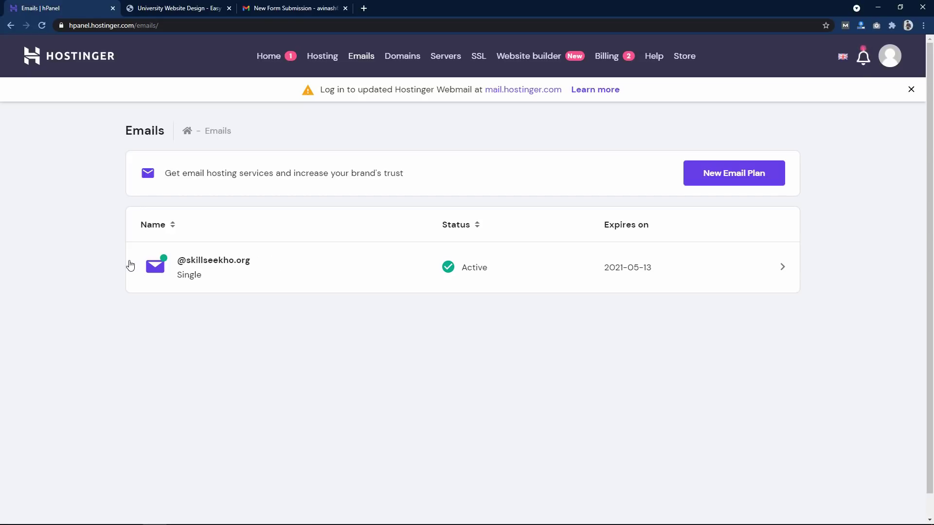
{"action": "left_click", "coordinate": [274, 266]}
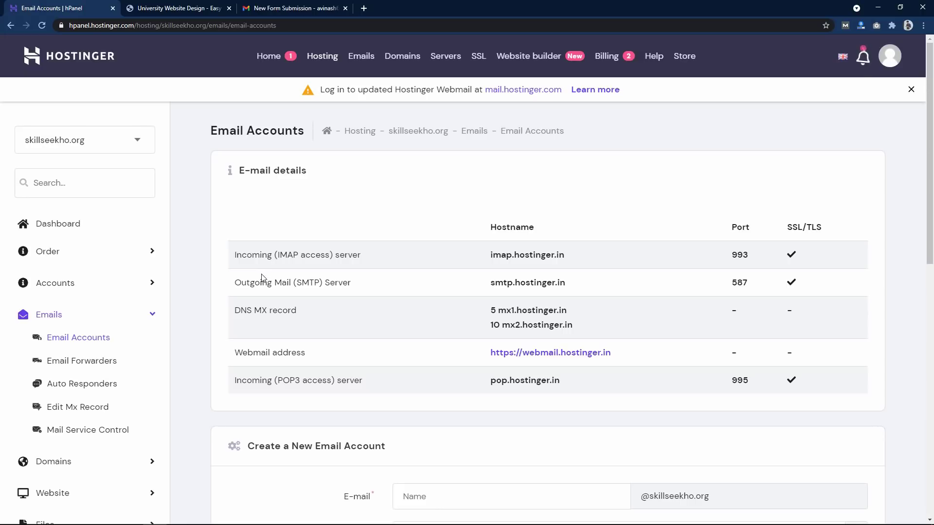
{"action": "scroll", "coordinate": [260, 275], "scroll_direction": "down", "scroll_amount": 5}
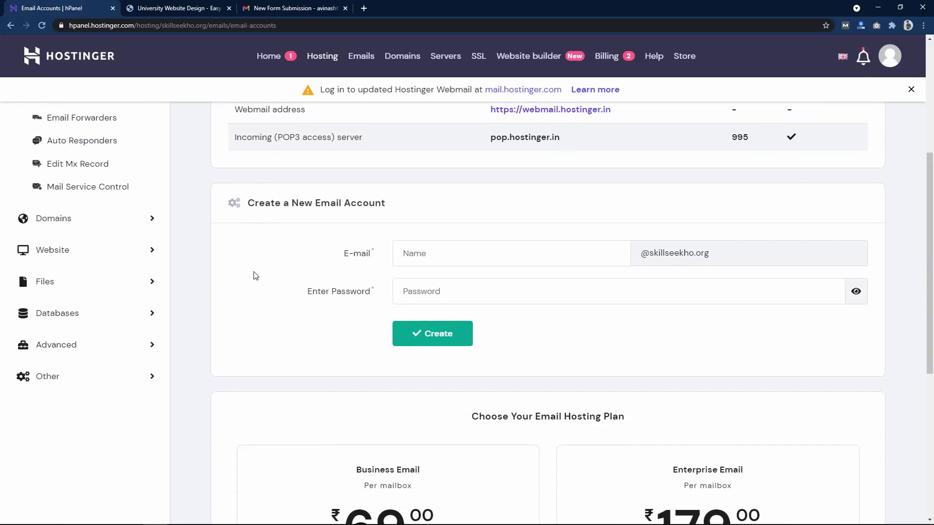
{"action": "scroll", "coordinate": [248, 275], "scroll_direction": "up", "scroll_amount": 1}
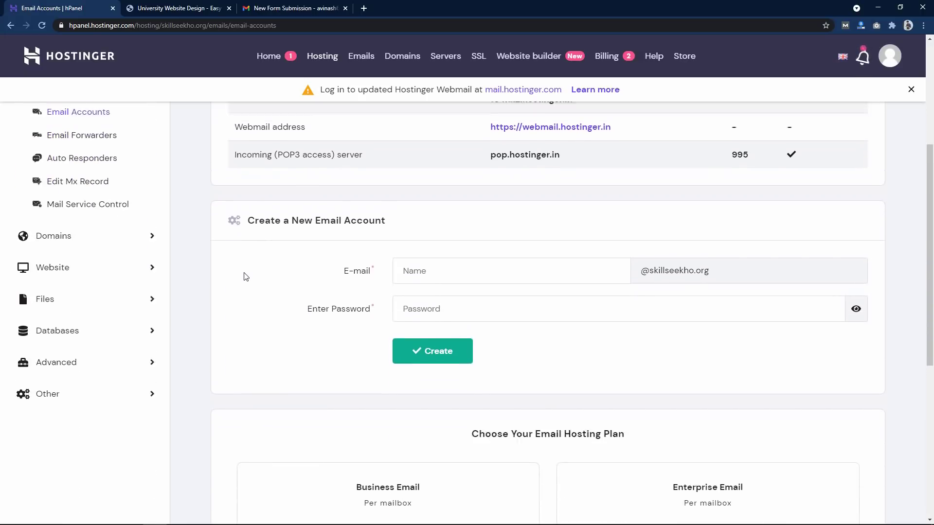
{"action": "left_click_drag", "start_coordinate": [250, 258], "coordinate": [363, 253]}
{"action": "left_click", "coordinate": [372, 253]}
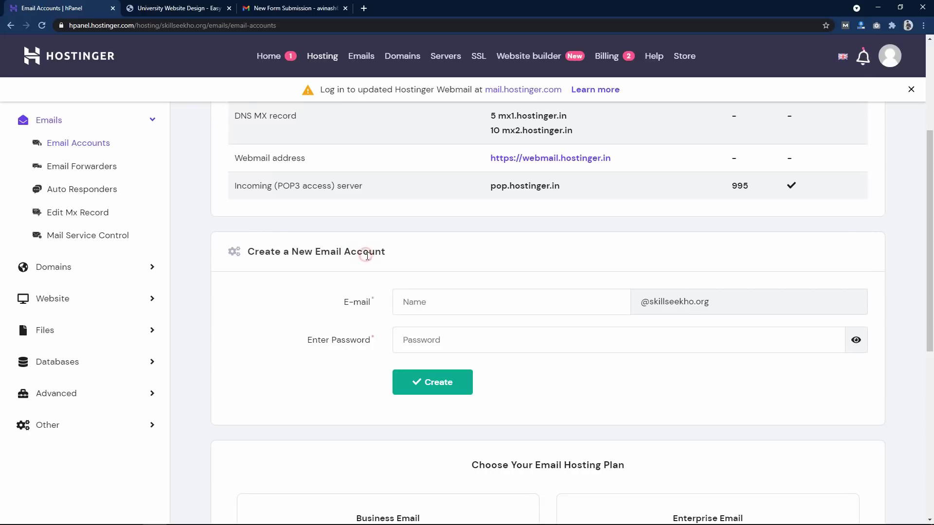
{"action": "scroll", "coordinate": [418, 317], "scroll_direction": "up", "scroll_amount": 1}
{"action": "left_click", "coordinate": [427, 349]}
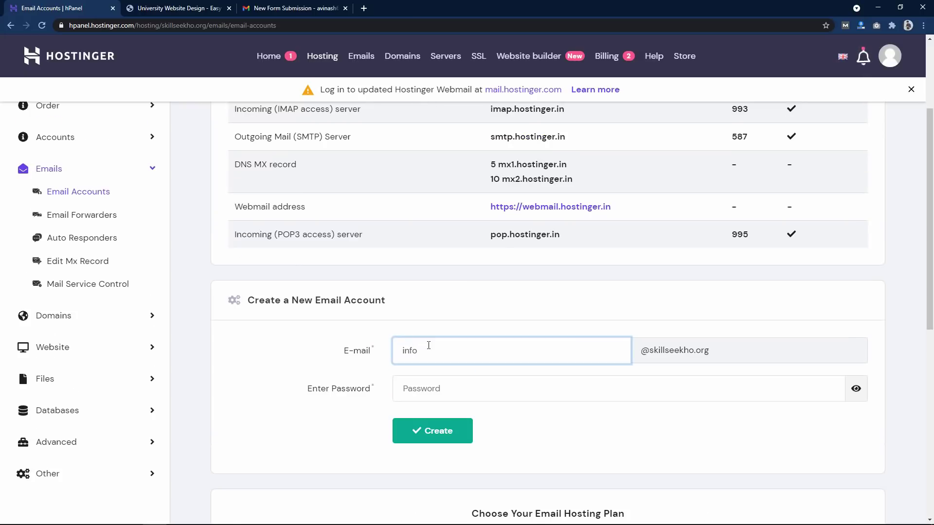
{"action": "double_click", "coordinate": [448, 349]}
{"action": "left_click", "coordinate": [478, 354]}
{"action": "double_click", "coordinate": [482, 354]}
{"action": "left_click", "coordinate": [482, 356]}
{"action": "left_click_drag", "start_coordinate": [641, 350], "coordinate": [731, 359]}
{"action": "left_click", "coordinate": [734, 361]}
{"action": "left_click", "coordinate": [429, 395]}
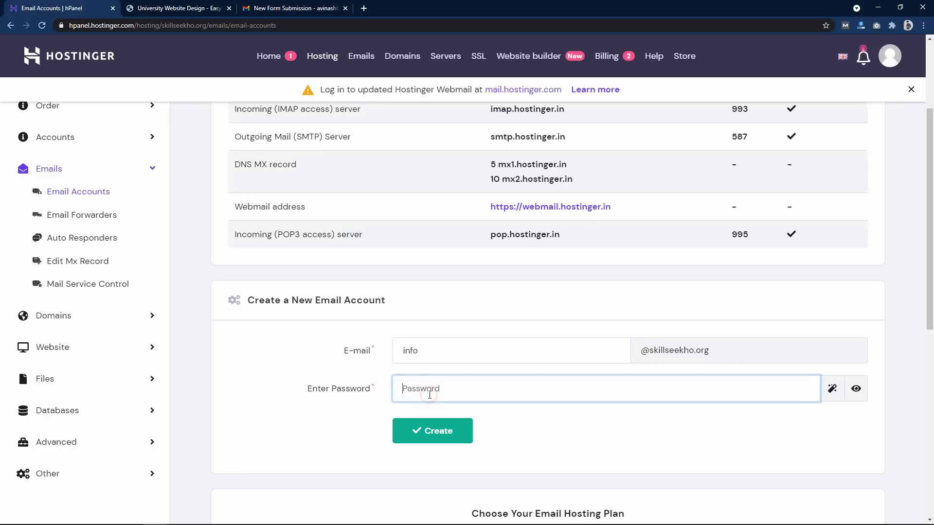
{"action": "type", "text": "••"}
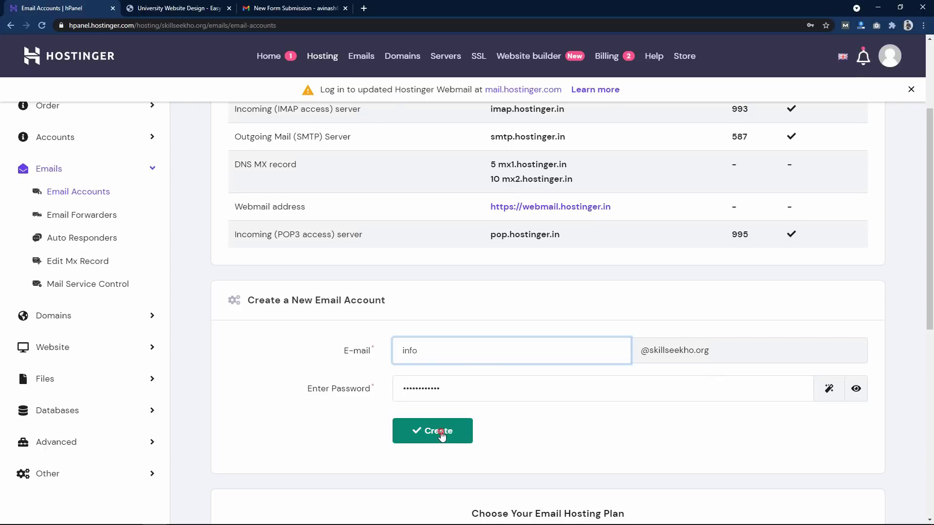
{"action": "left_click", "coordinate": [424, 430]}
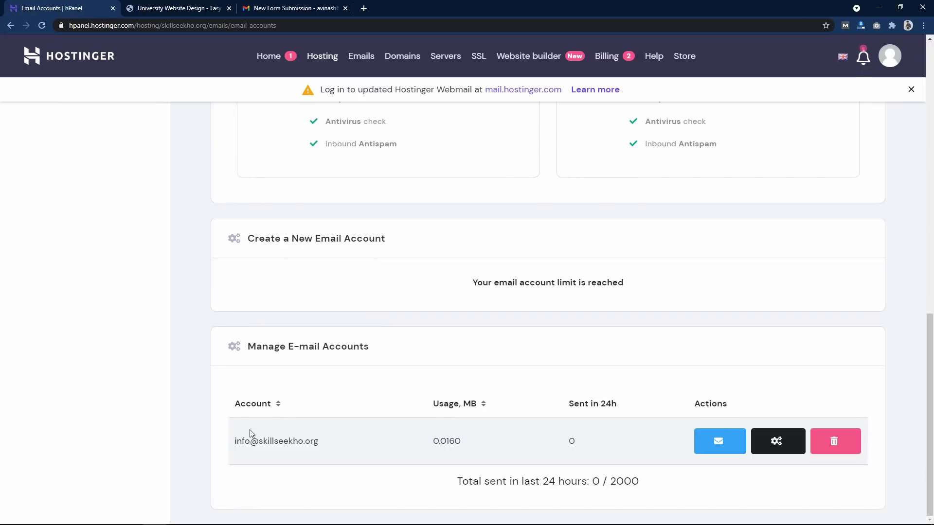
{"action": "mouse_move", "coordinate": [235, 441]}
{"action": "left_mouse_down"}
{"action": "mouse_move", "coordinate": [325, 442]}
{"action": "mouse_move", "coordinate": [227, 438]}
{"action": "left_mouse_up"}
{"action": "left_click", "coordinate": [325, 442]}
{"action": "left_click", "coordinate": [335, 450]}
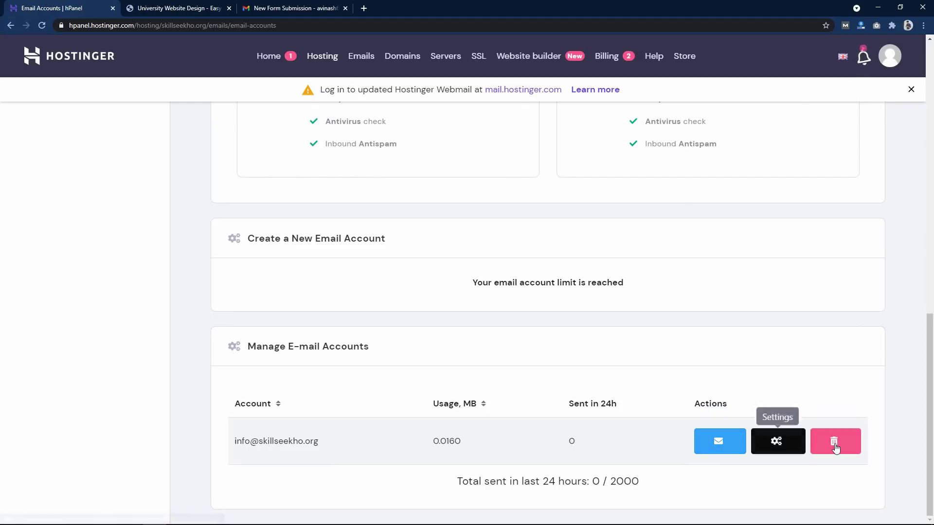
Open the Webmail address from E-mail details in a new tab and switch to it
{"action": "scroll", "coordinate": [362, 364], "scroll_direction": "up", "scroll_amount": 6}
{"action": "scroll", "coordinate": [360, 362], "scroll_direction": "up", "scroll_amount": 7}
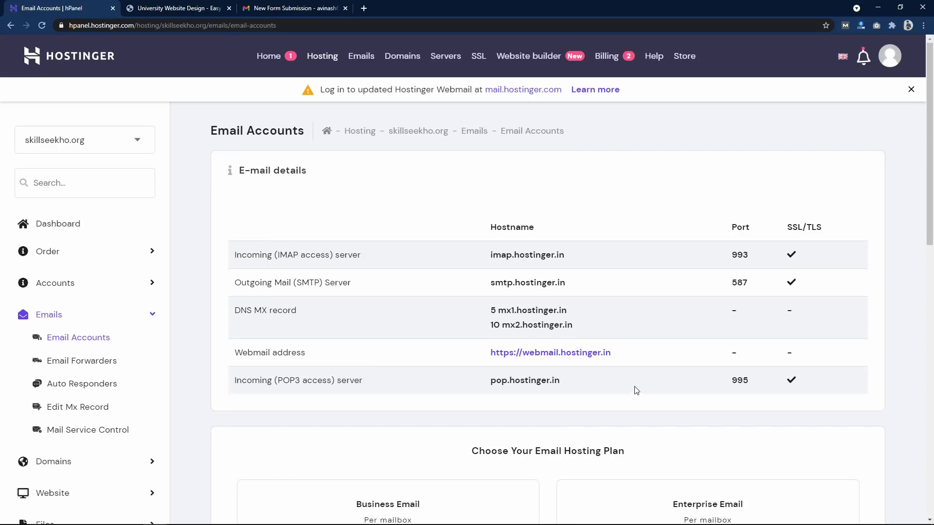
{"action": "mouse_move", "coordinate": [640, 358]}
{"action": "left_mouse_down"}
{"action": "mouse_move", "coordinate": [489, 353]}
{"action": "mouse_move", "coordinate": [658, 353]}
{"action": "left_mouse_up"}
{"action": "right_click", "coordinate": [563, 356]}
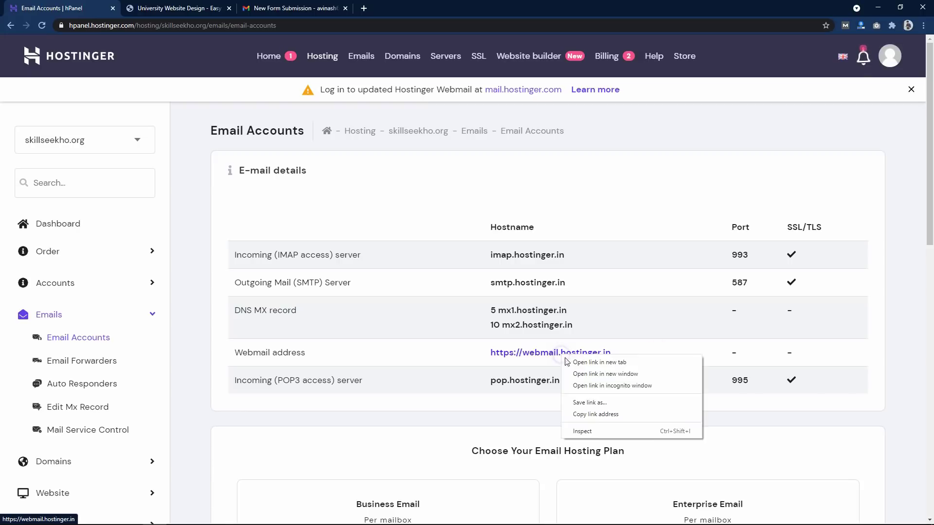
{"action": "left_click", "coordinate": [597, 363]}
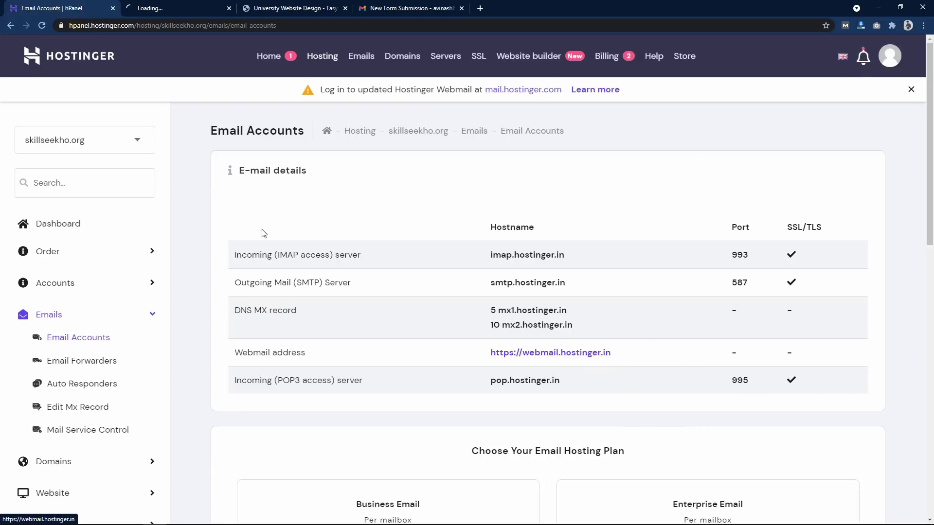
{"action": "left_click", "coordinate": [170, 5]}
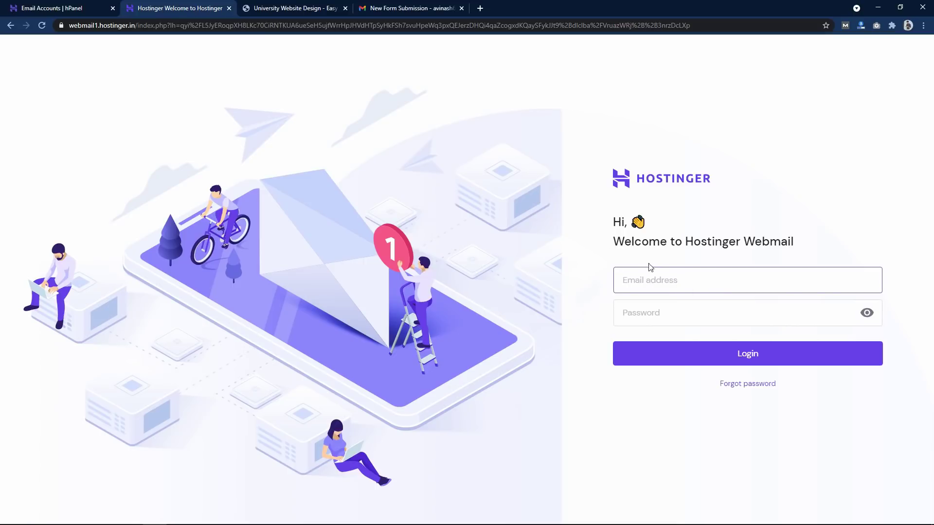
{"action": "left_click", "coordinate": [722, 287]}
{"action": "left_click", "coordinate": [689, 305]}
{"action": "type", "text": "**********"}
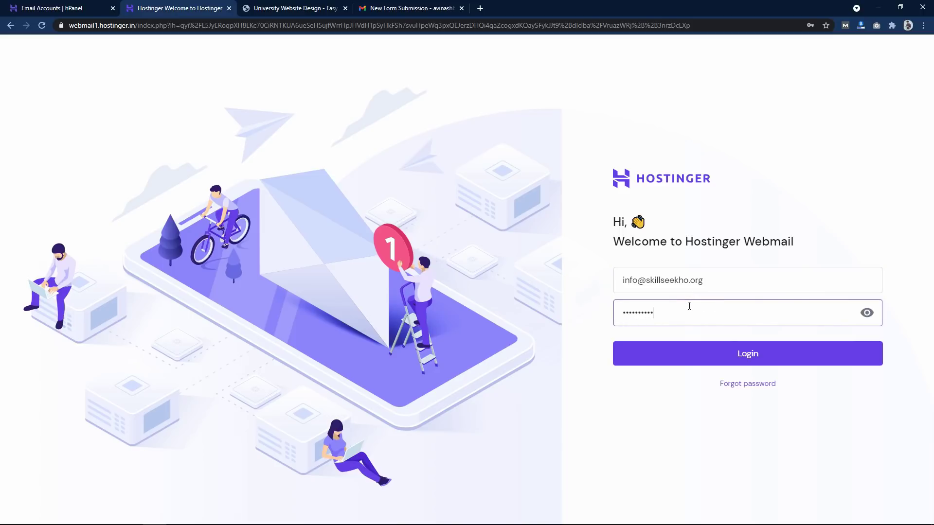
{"action": "type", "text": "**"}
{"action": "left_click", "coordinate": [755, 354]}
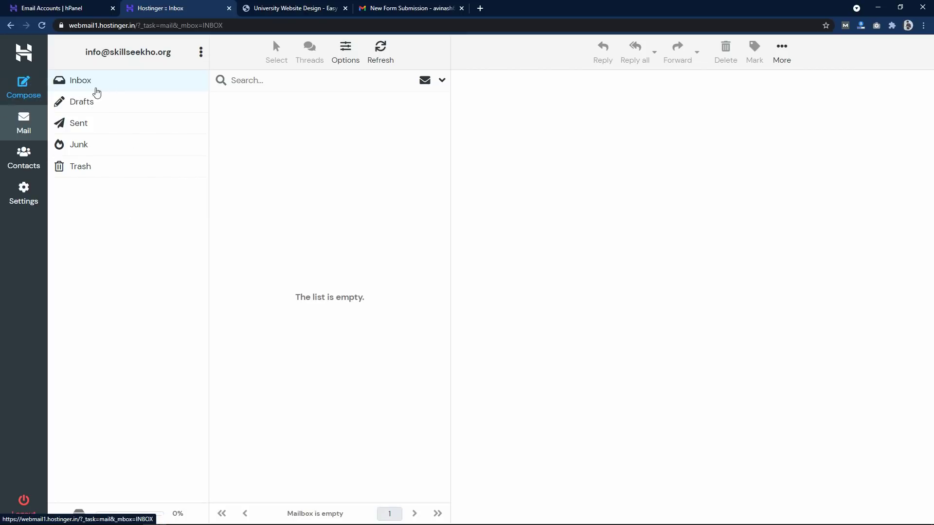
Compose a new email to the Gmail address with subject 'Test Email From SkillSeekho.org'
{"action": "left_click", "coordinate": [24, 90]}
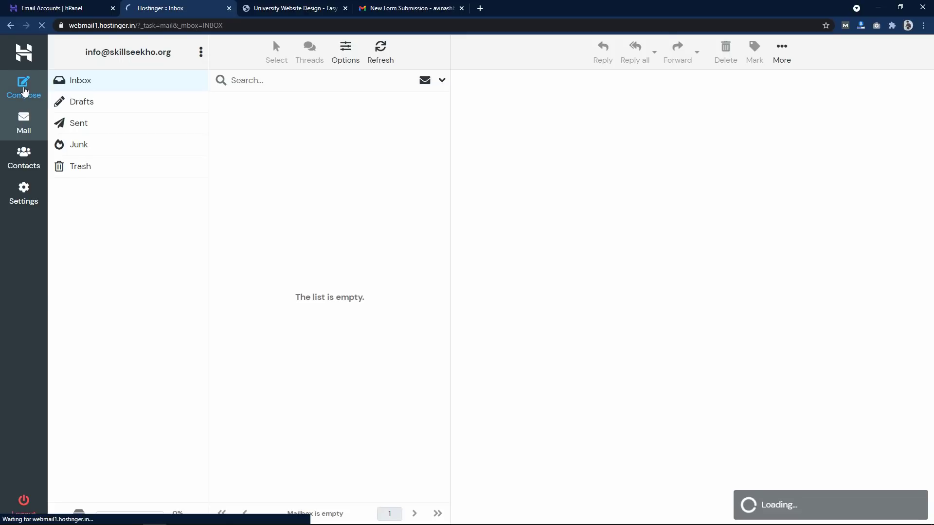
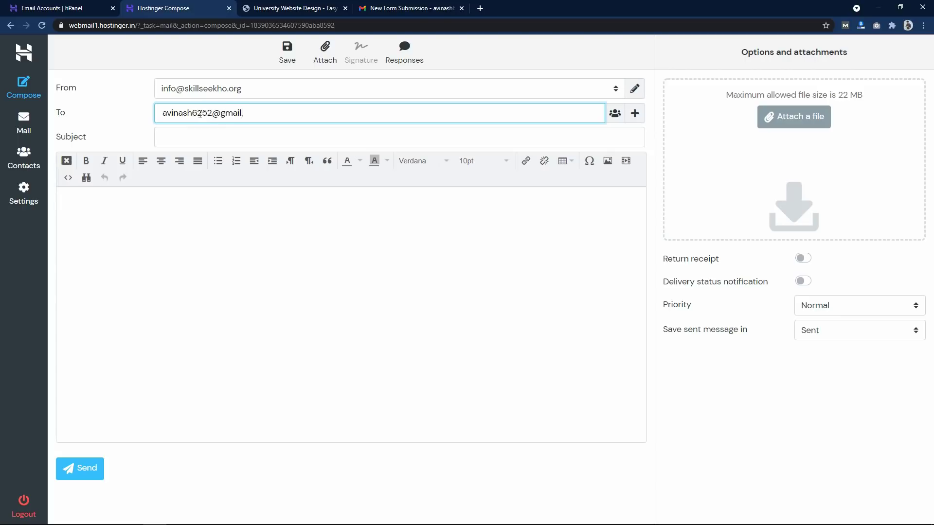
{"action": "left_click", "coordinate": [188, 137]}
{"action": "type", "text": "Test Email From"}
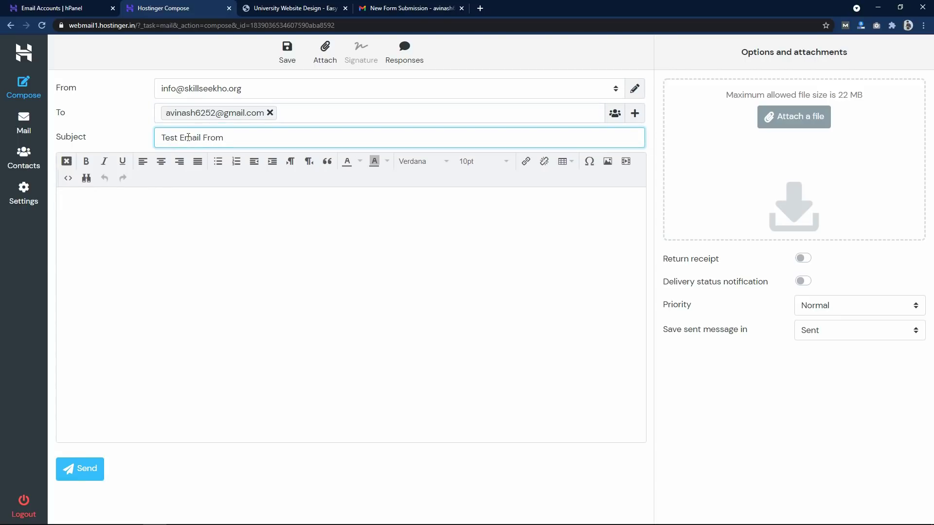
{"action": "type", "text": " SkillSeekho>"}
{"action": "type", "text": "org"}
{"action": "key", "text": "BackSpace"}
{"action": "key", "text": "BackSpace"}
{"action": "key", "text": "BackSpace"}
{"action": "key", "text": "BackSpace"}
{"action": "type", "text": ".org"}
Write the body 'Please Ignore' and send the email
{"action": "left_click", "coordinate": [193, 280]}
{"action": "type", "text": "Please Ignore"}
{"action": "double_click", "coordinate": [136, 202]}
{"action": "left_click", "coordinate": [136, 203]}
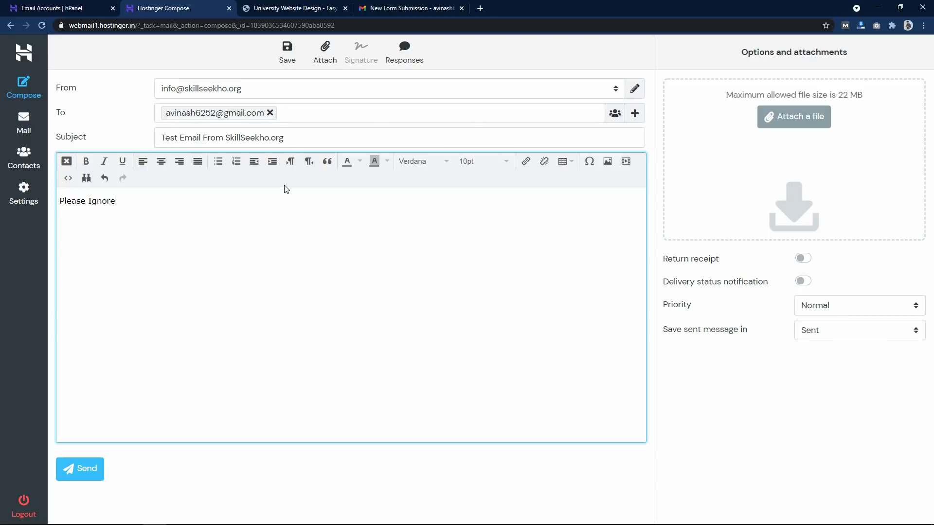
{"action": "left_click", "coordinate": [86, 469]}
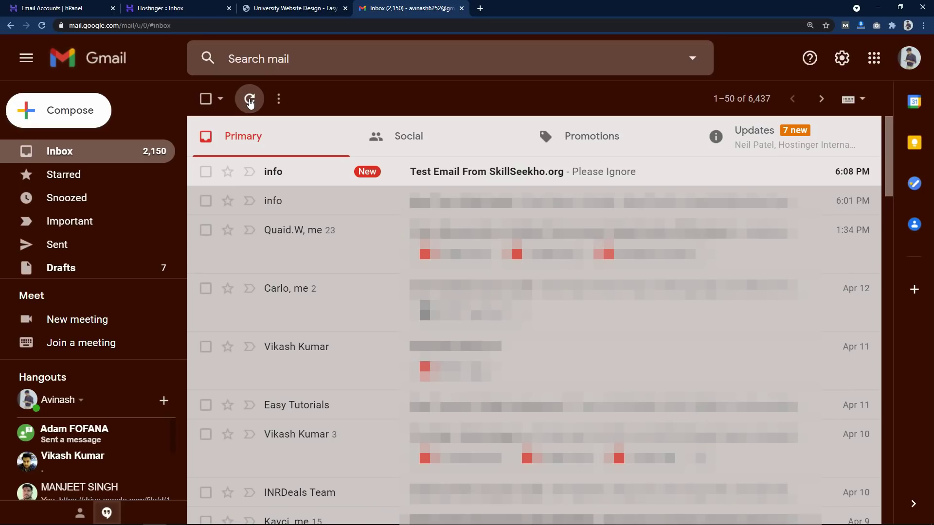
Open the test email in Gmail and check its subject, sender and 'Please Ignore' body
{"action": "left_click", "coordinate": [357, 174]}
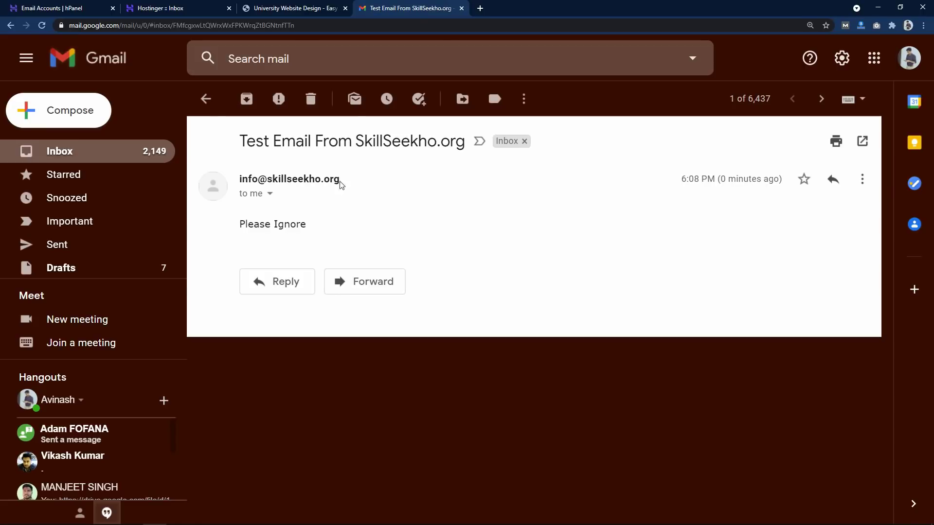
{"action": "left_click_drag", "start_coordinate": [245, 140], "coordinate": [438, 142]}
{"action": "left_click", "coordinate": [432, 143]}
{"action": "left_click", "coordinate": [242, 179]}
{"action": "left_click_drag", "start_coordinate": [241, 179], "coordinate": [343, 180]}
{"action": "left_click", "coordinate": [258, 184]}
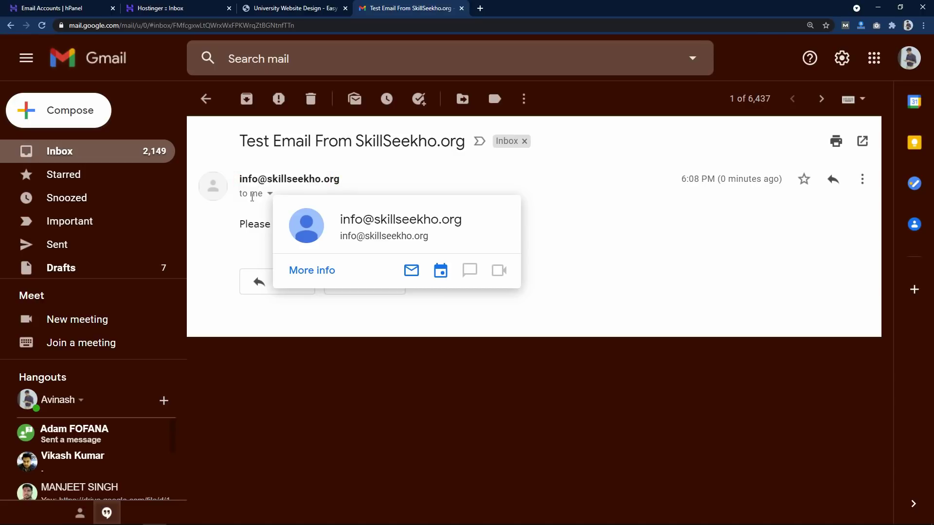
{"action": "left_click_drag", "start_coordinate": [245, 225], "coordinate": [331, 226]}
{"action": "left_click", "coordinate": [331, 226]}
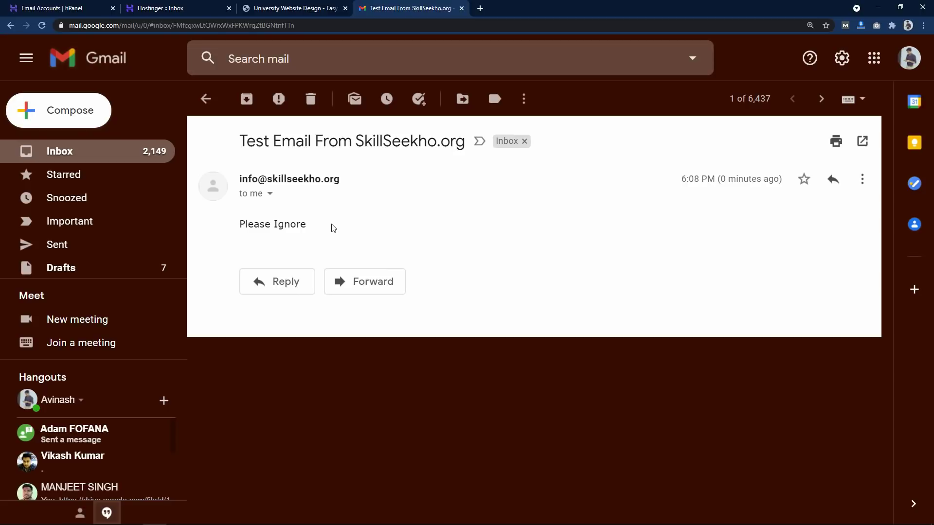
Reply to the test email with 'It works!' and send it
{"action": "left_click", "coordinate": [288, 285]}
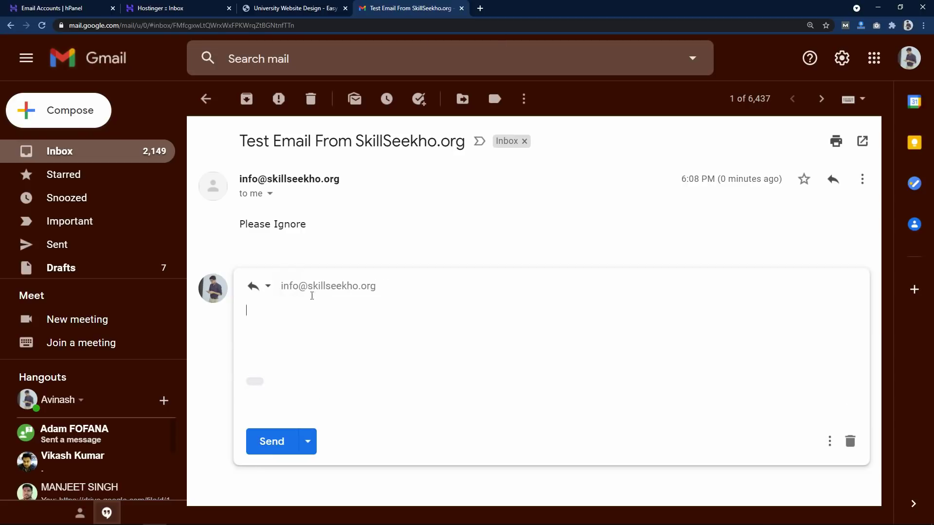
{"action": "type", "text": "It works!"}
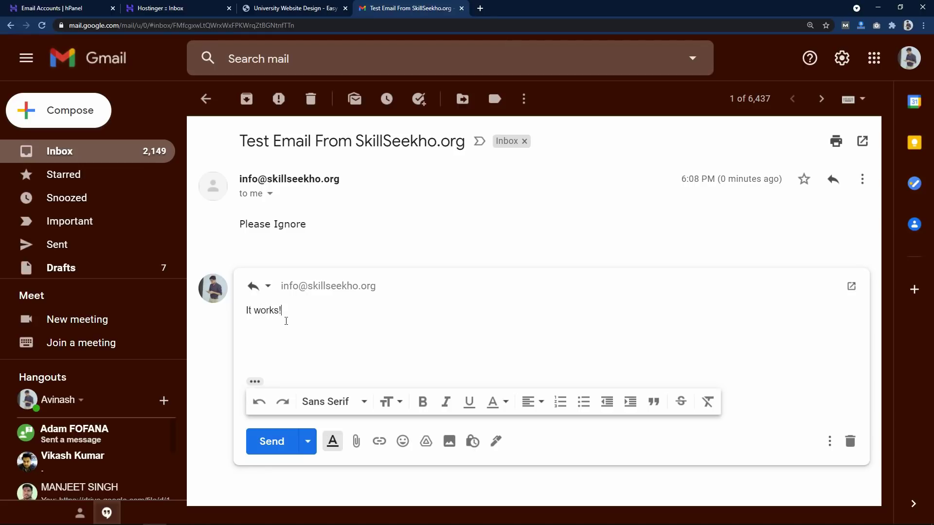
{"action": "left_click_drag", "start_coordinate": [298, 312], "coordinate": [246, 312]}
{"action": "left_click", "coordinate": [323, 313]}
{"action": "left_click", "coordinate": [279, 446]}
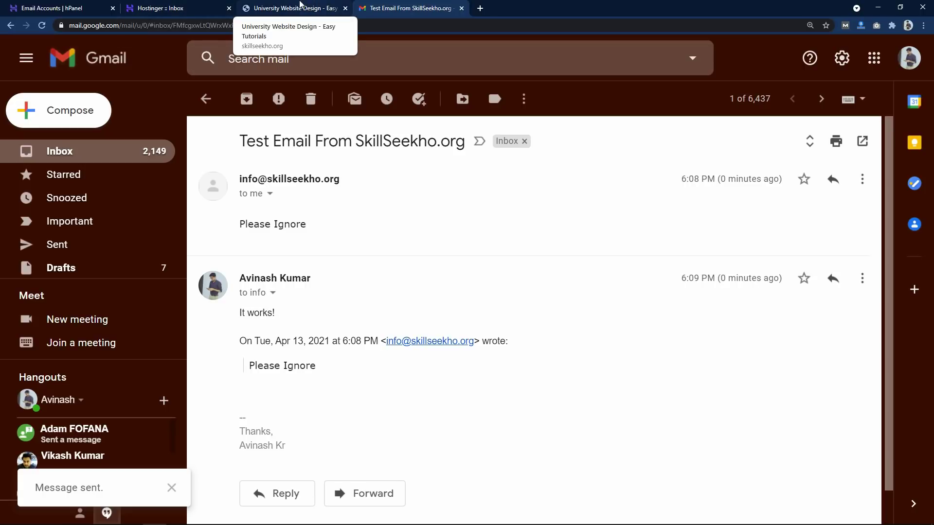
Refresh the webmail inbox and read the 'Re: Test Email From SkillSeekho.org' reply saying 'It works!'
{"action": "left_click", "coordinate": [142, 5]}
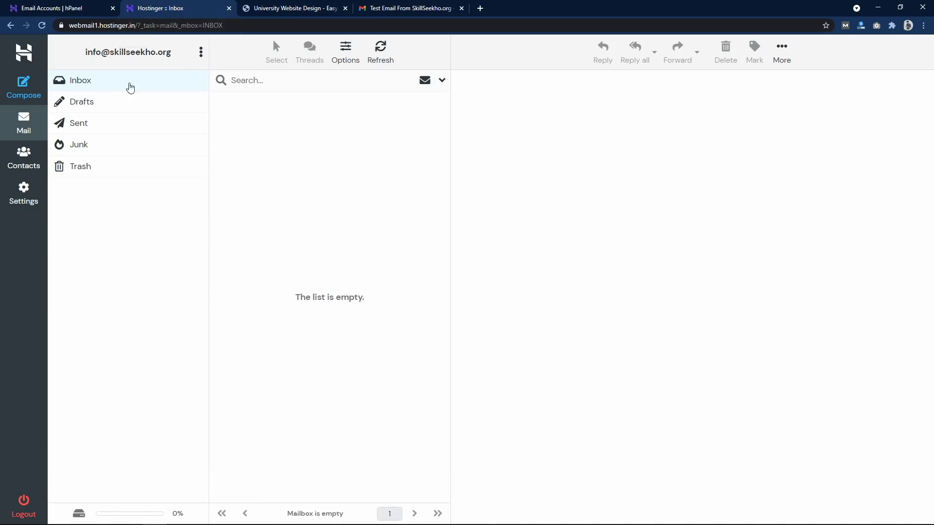
{"action": "left_click", "coordinate": [390, 50]}
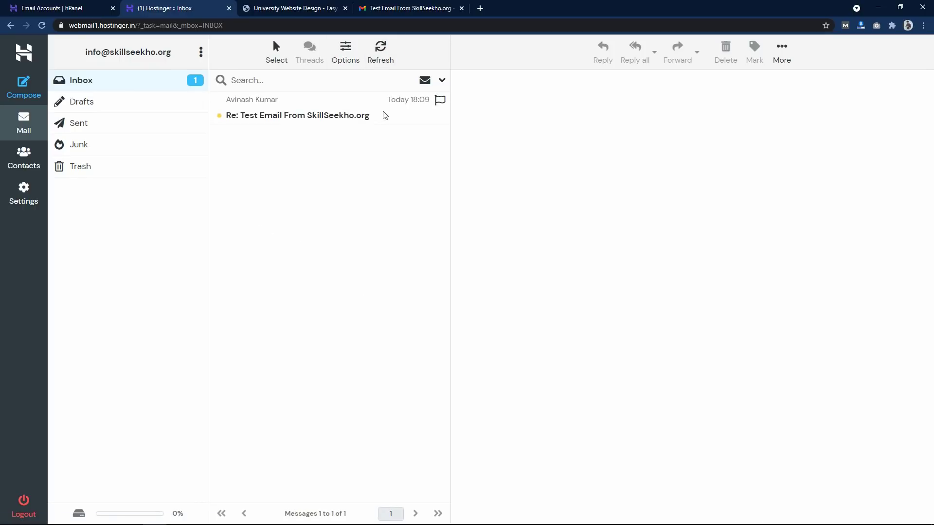
{"action": "left_click", "coordinate": [301, 121]}
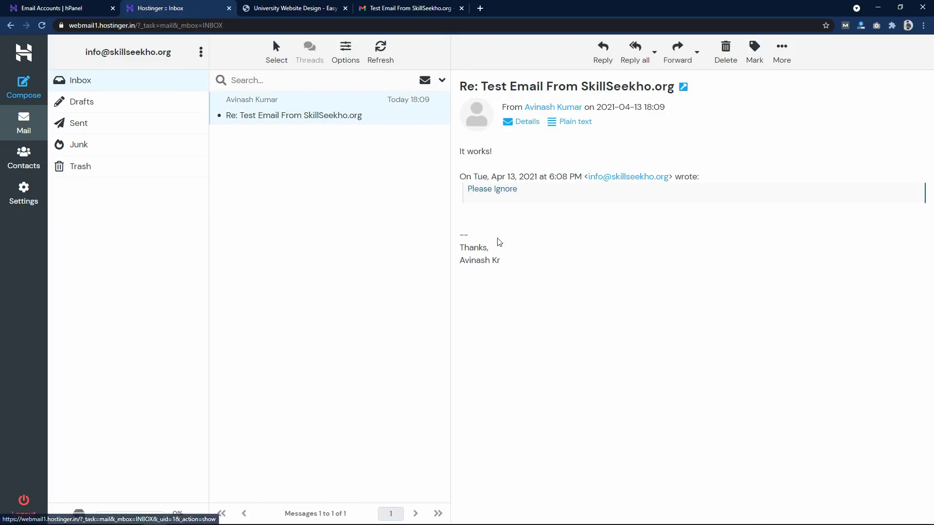
{"action": "mouse_move", "coordinate": [459, 152]}
{"action": "left_mouse_down"}
{"action": "mouse_move", "coordinate": [524, 155]}
{"action": "mouse_move", "coordinate": [459, 151]}
{"action": "left_mouse_up"}
{"action": "left_click", "coordinate": [461, 153]}
{"action": "left_click_drag", "start_coordinate": [529, 152], "coordinate": [460, 152]}
{"action": "left_click", "coordinate": [533, 152]}
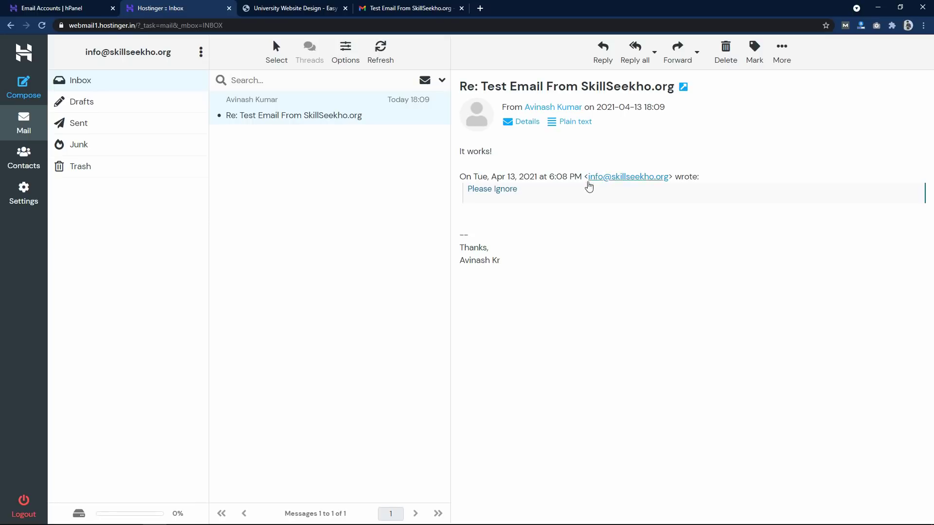
Review the live Eduford homepage on skillseekho.org, from the hero heading down to the courses section
{"action": "left_click", "coordinate": [277, 6]}
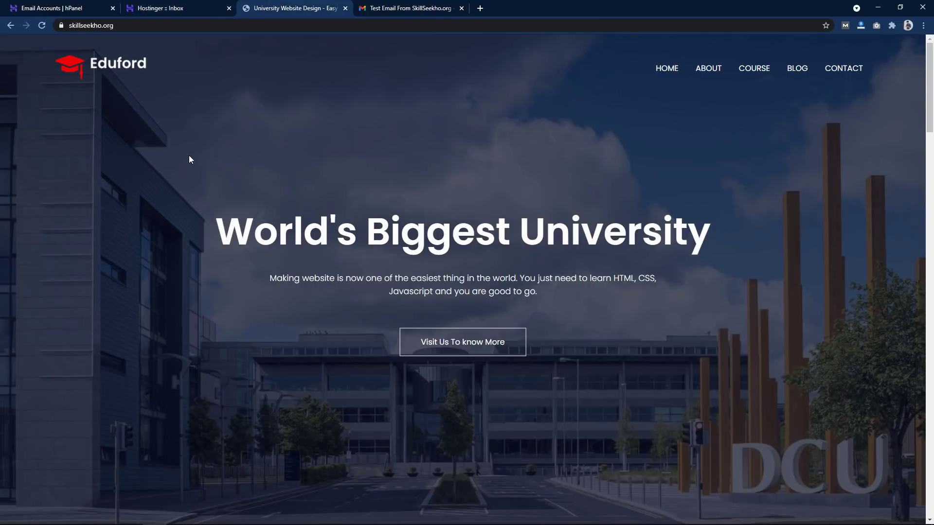
{"action": "scroll", "coordinate": [187, 185], "scroll_direction": "down", "scroll_amount": 15}
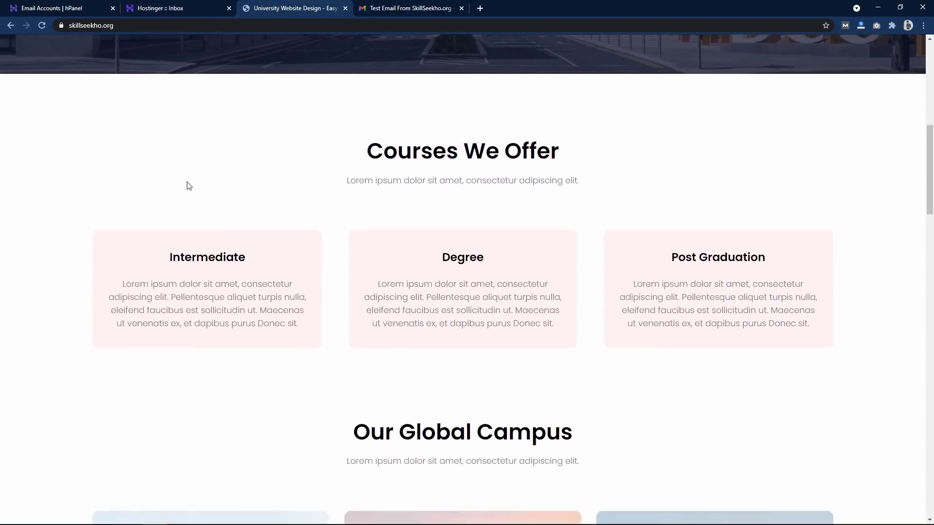
{"action": "scroll", "coordinate": [187, 182], "scroll_direction": "down", "scroll_amount": 20}
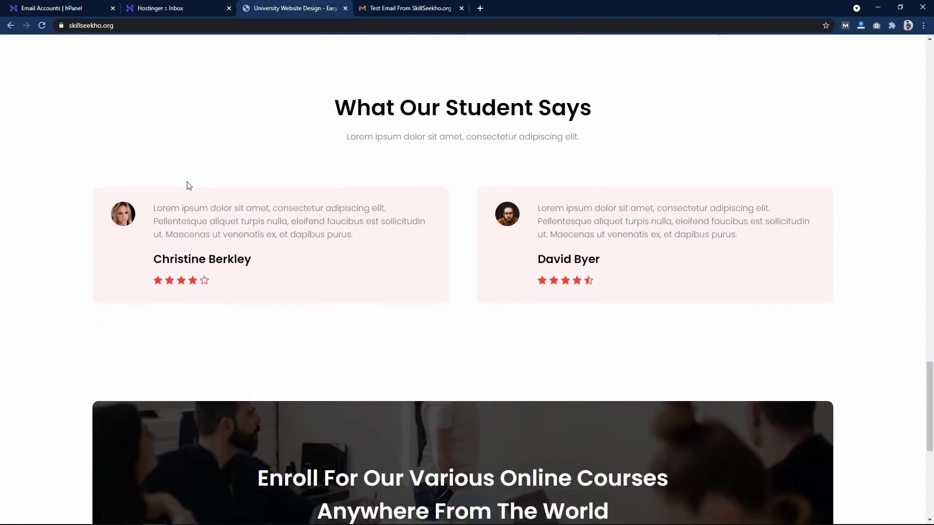
{"action": "scroll", "coordinate": [188, 182], "scroll_direction": "up", "scroll_amount": 15}
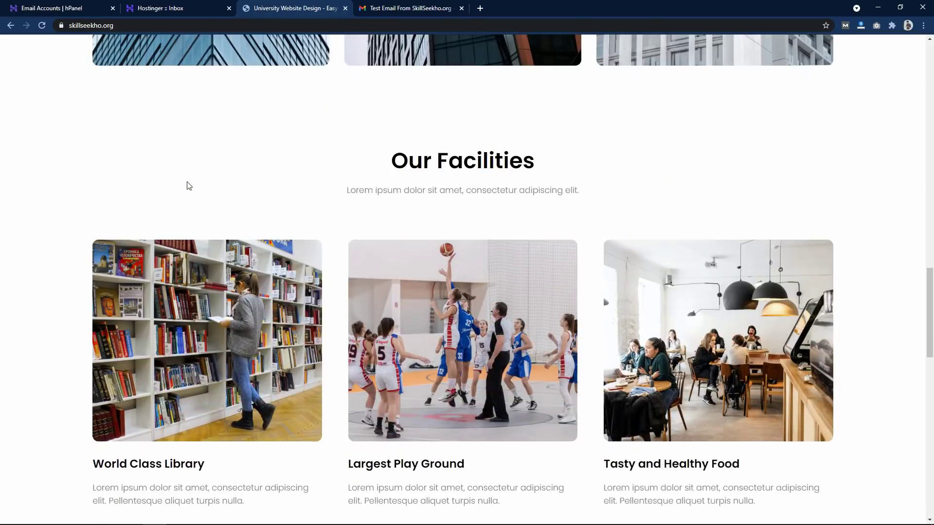
{"action": "scroll", "coordinate": [187, 182], "scroll_direction": "up", "scroll_amount": 15}
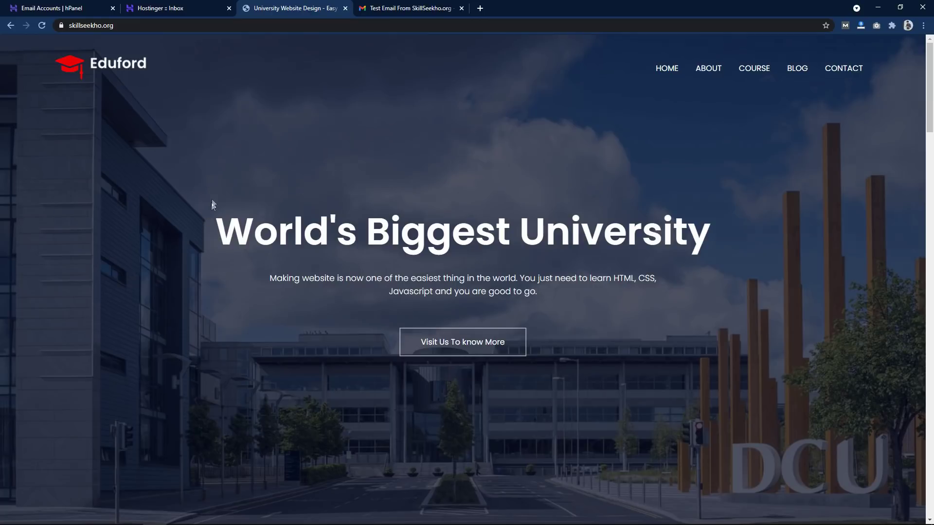
{"action": "left_click_drag", "start_coordinate": [208, 216], "coordinate": [658, 272]}
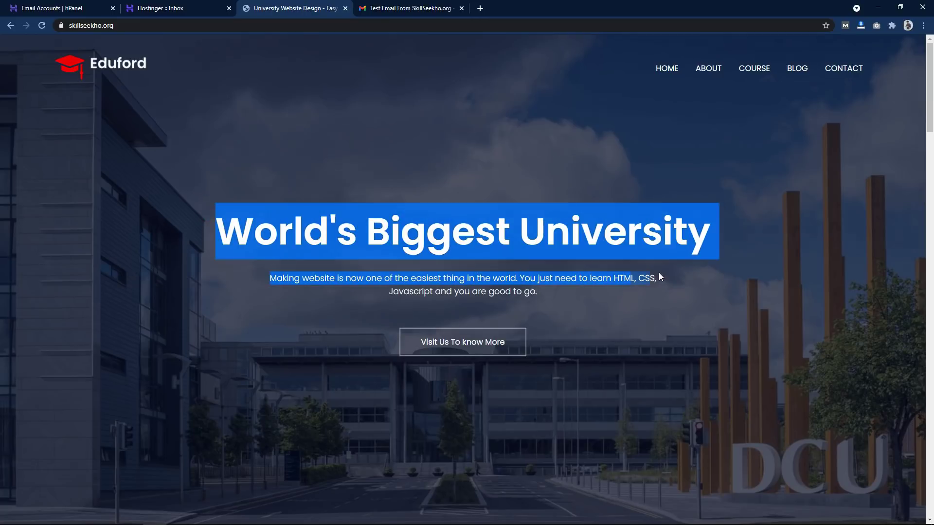
{"action": "left_click", "coordinate": [239, 219]}
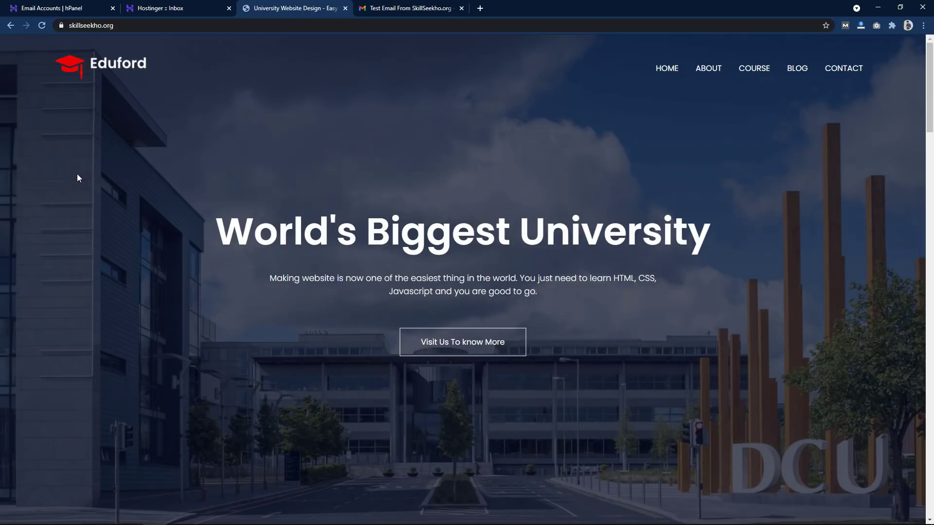
{"action": "scroll", "coordinate": [77, 174], "scroll_direction": "down", "scroll_amount": 10}
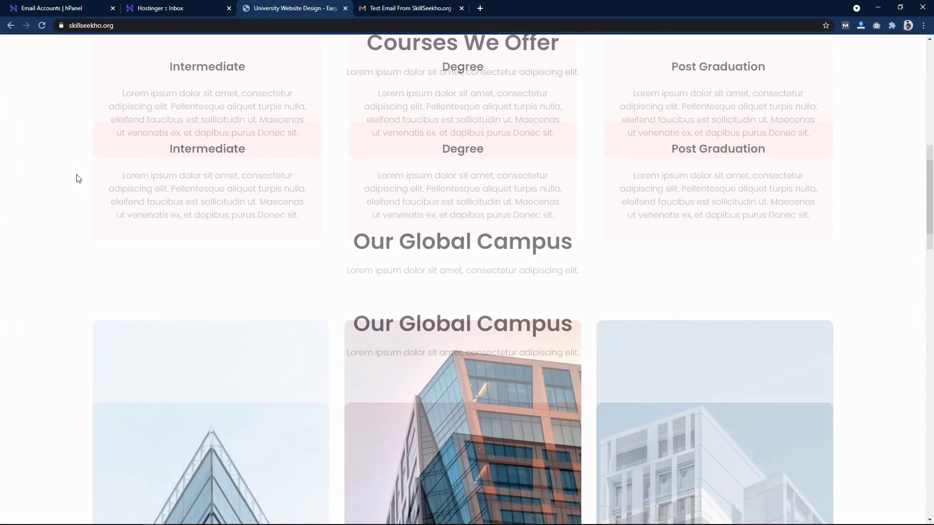